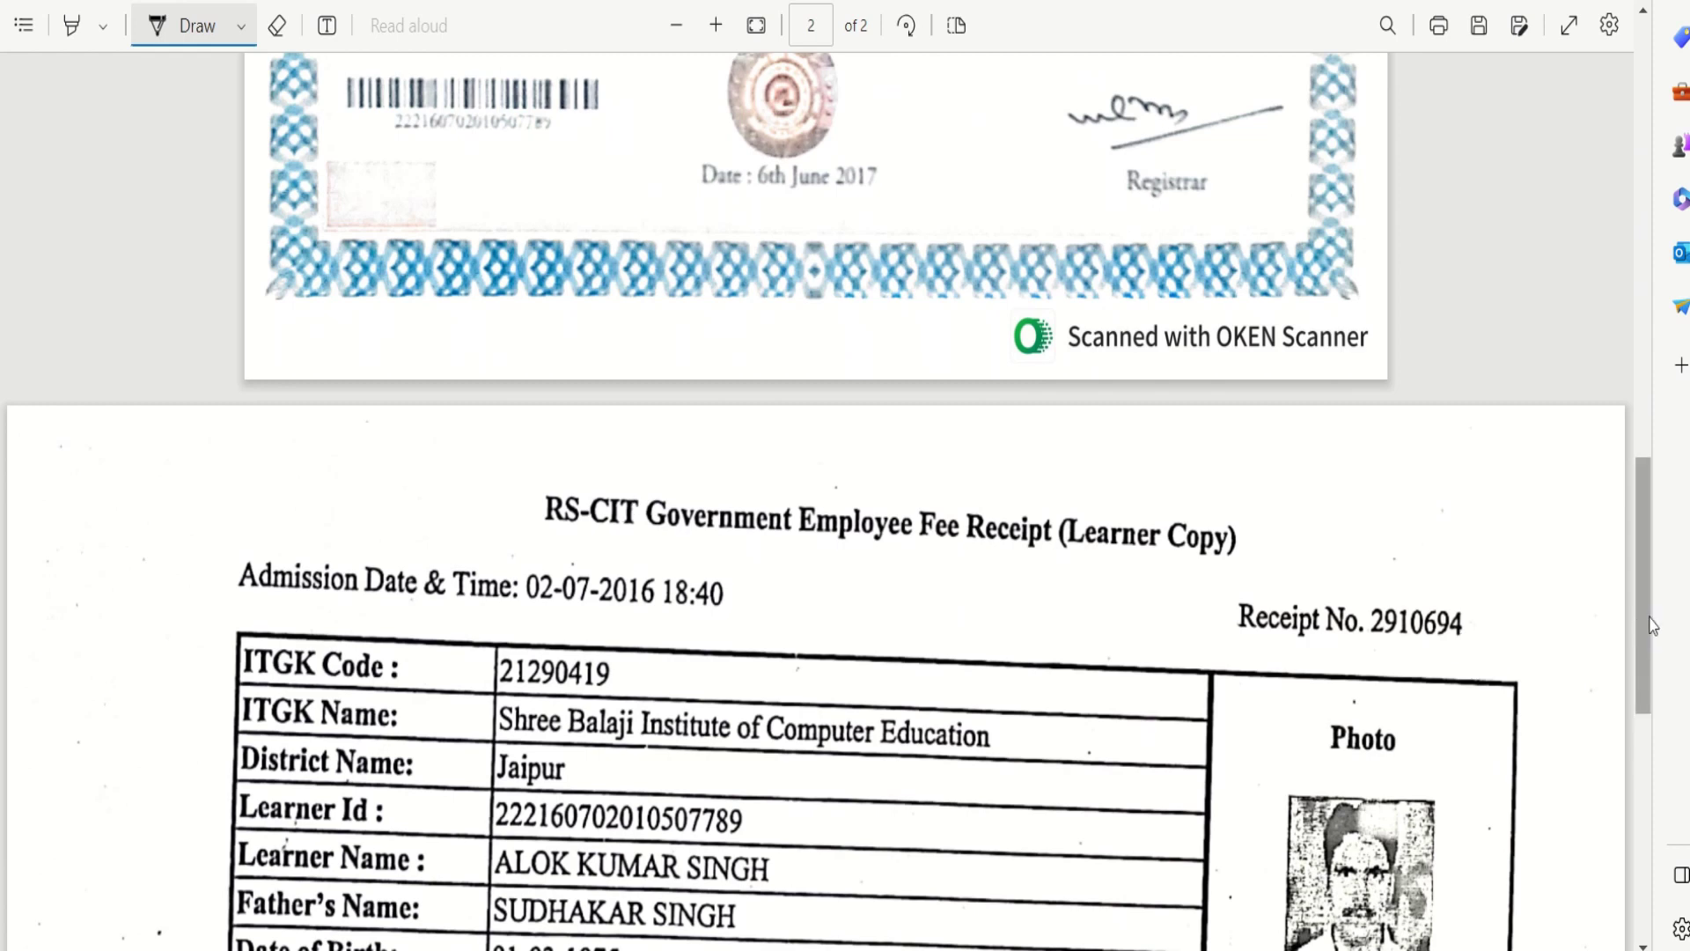
# - Draw a tick beside the 2700/- course fee on the receipt and view the office order for the RSCIT fee reimbursement
pyautogui.moveTo(1655, 627); pyautogui.dragTo(1660, 723)
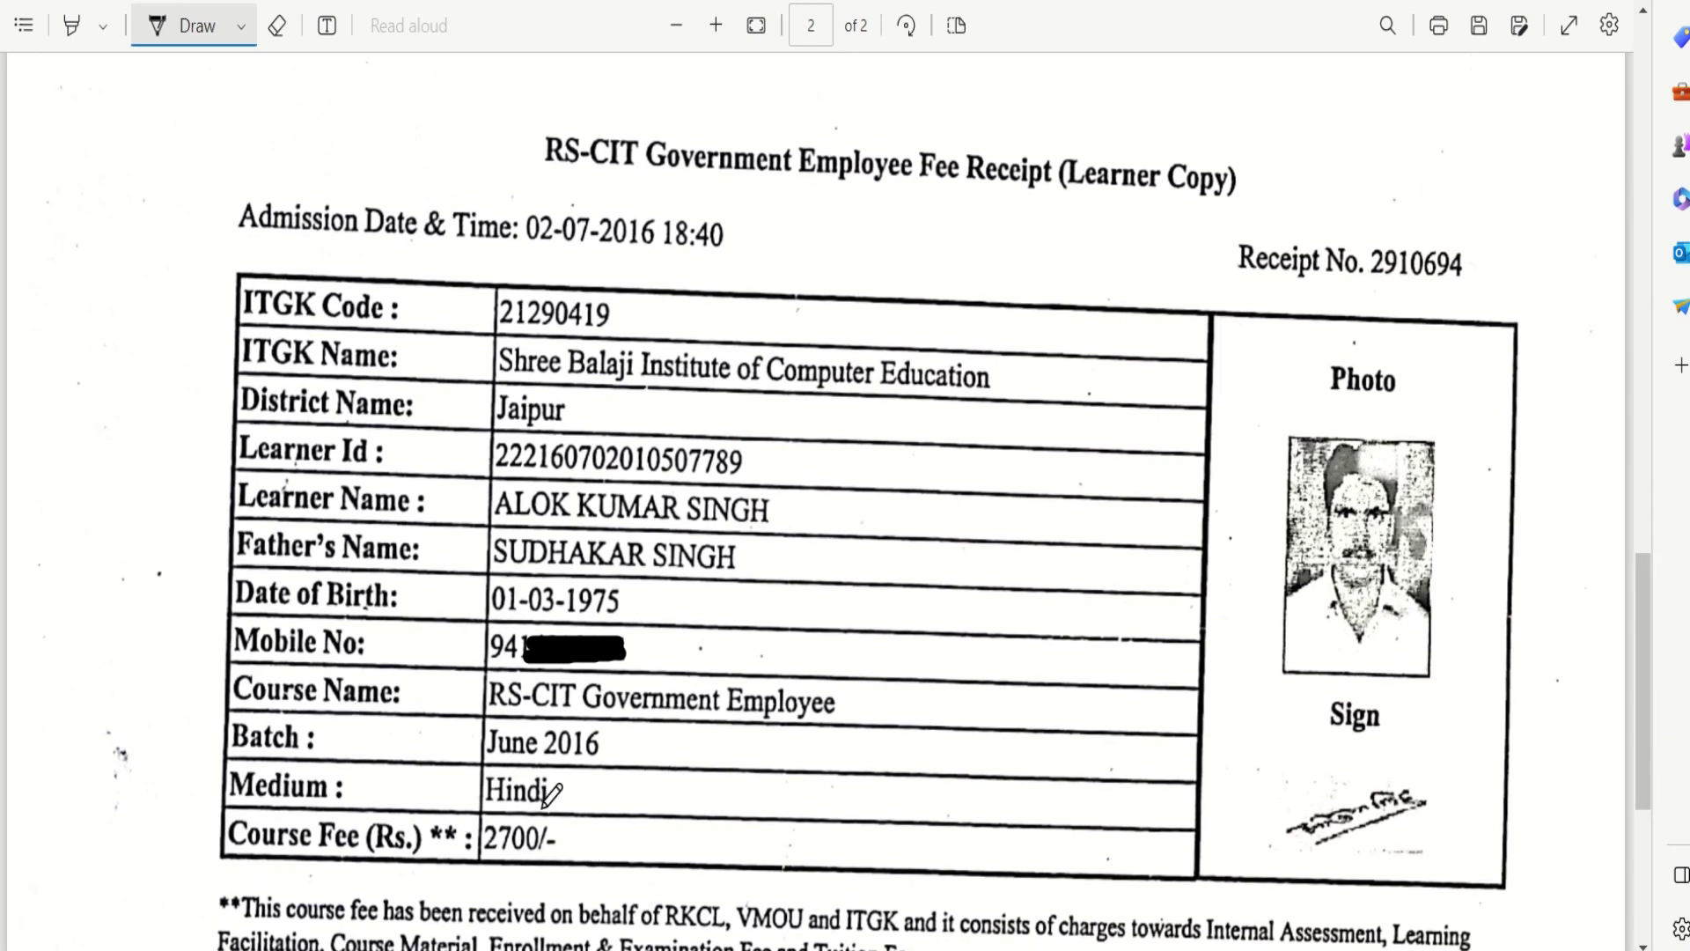
pyautogui.moveTo(568, 843); pyautogui.dragTo(630, 821)
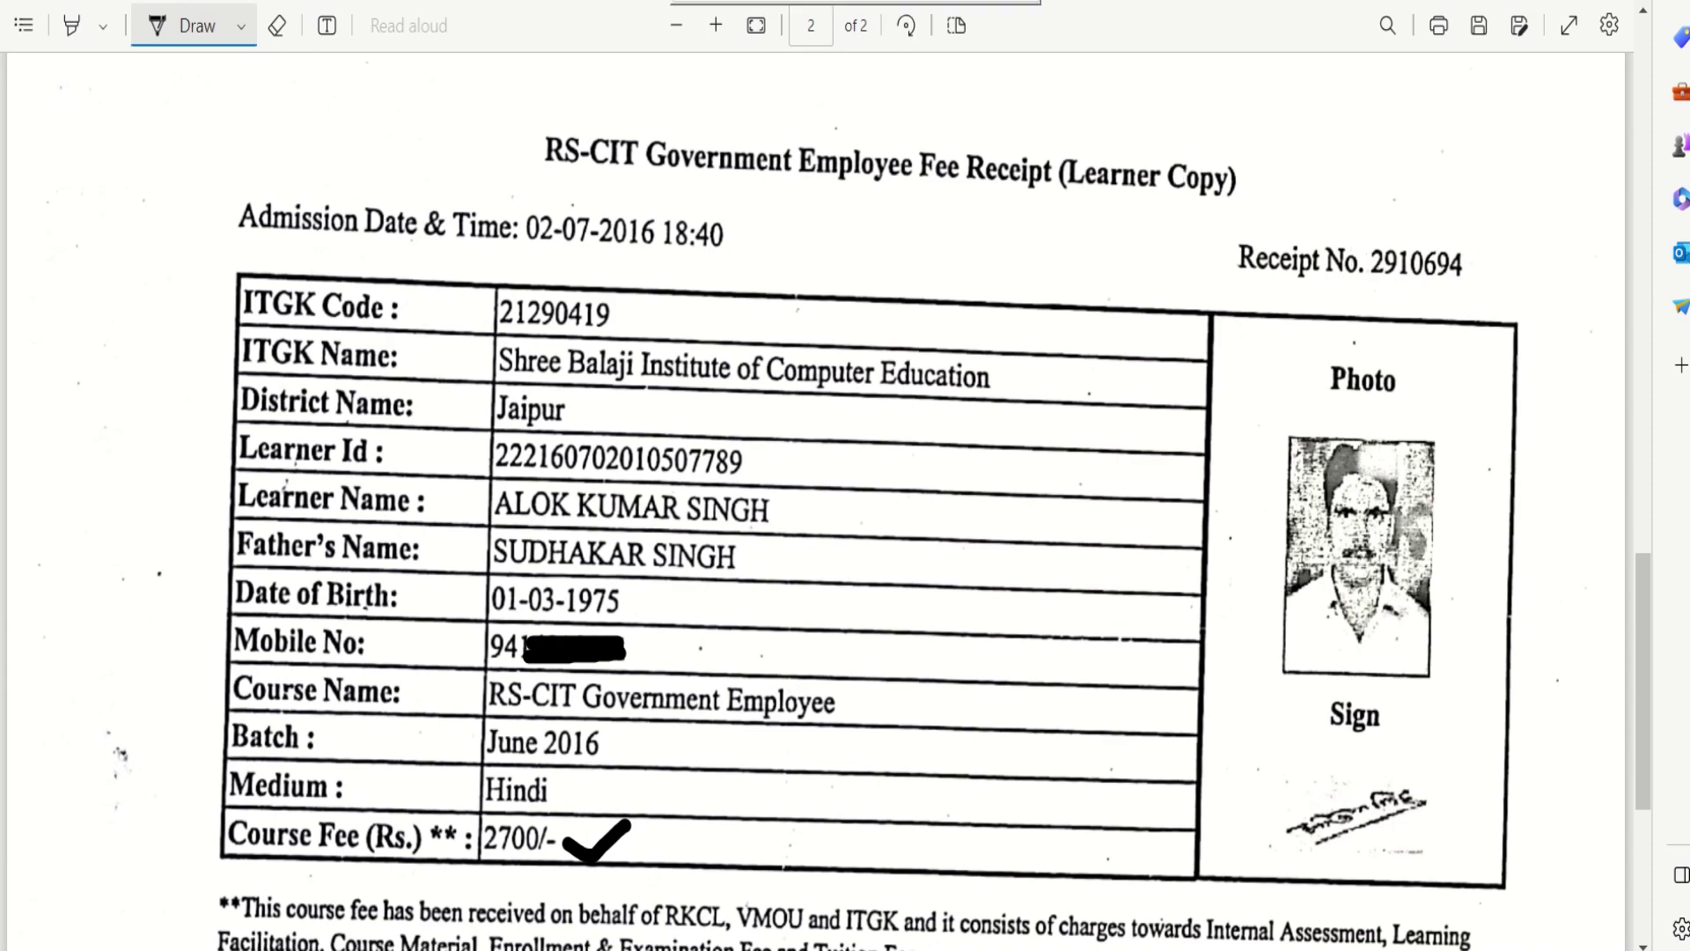
pyautogui.hotkey('ctrl', 'Tab')
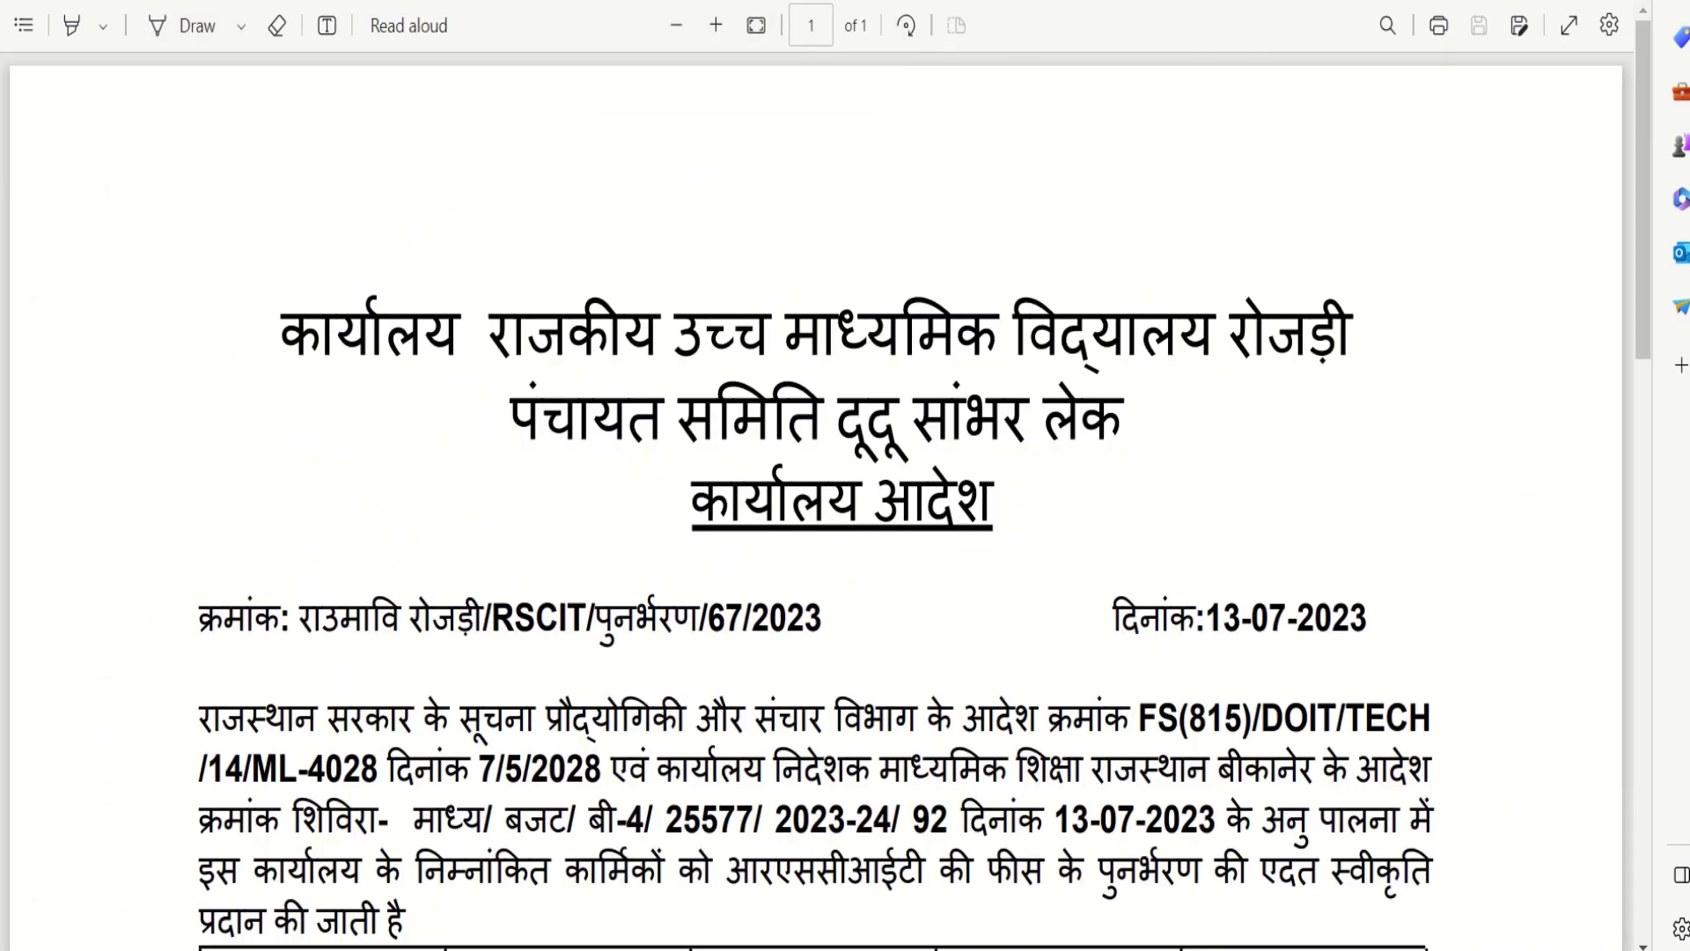
pyautogui.moveTo(1638, 239)
pyautogui.mouseDown()
pyautogui.moveTo(1654, 453)
pyautogui.moveTo(1655, 438)
pyautogui.mouseUp()
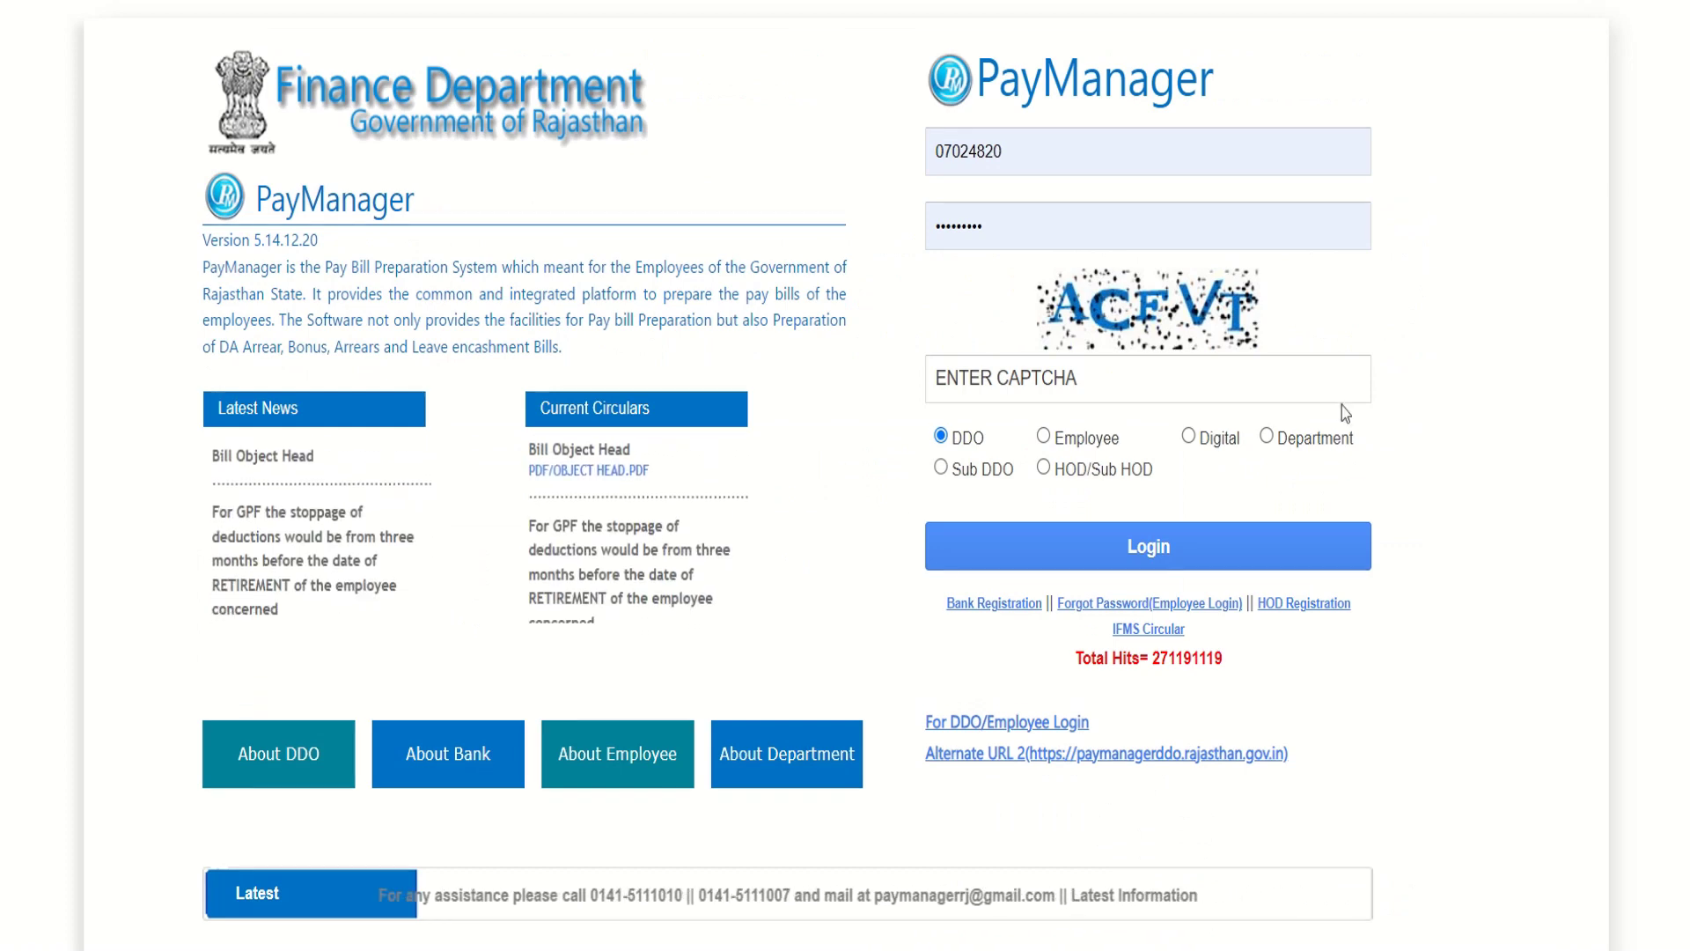
# - Switch to PayManager and log in as DDO, filling in the captcha code
pyautogui.click(1080, 398)
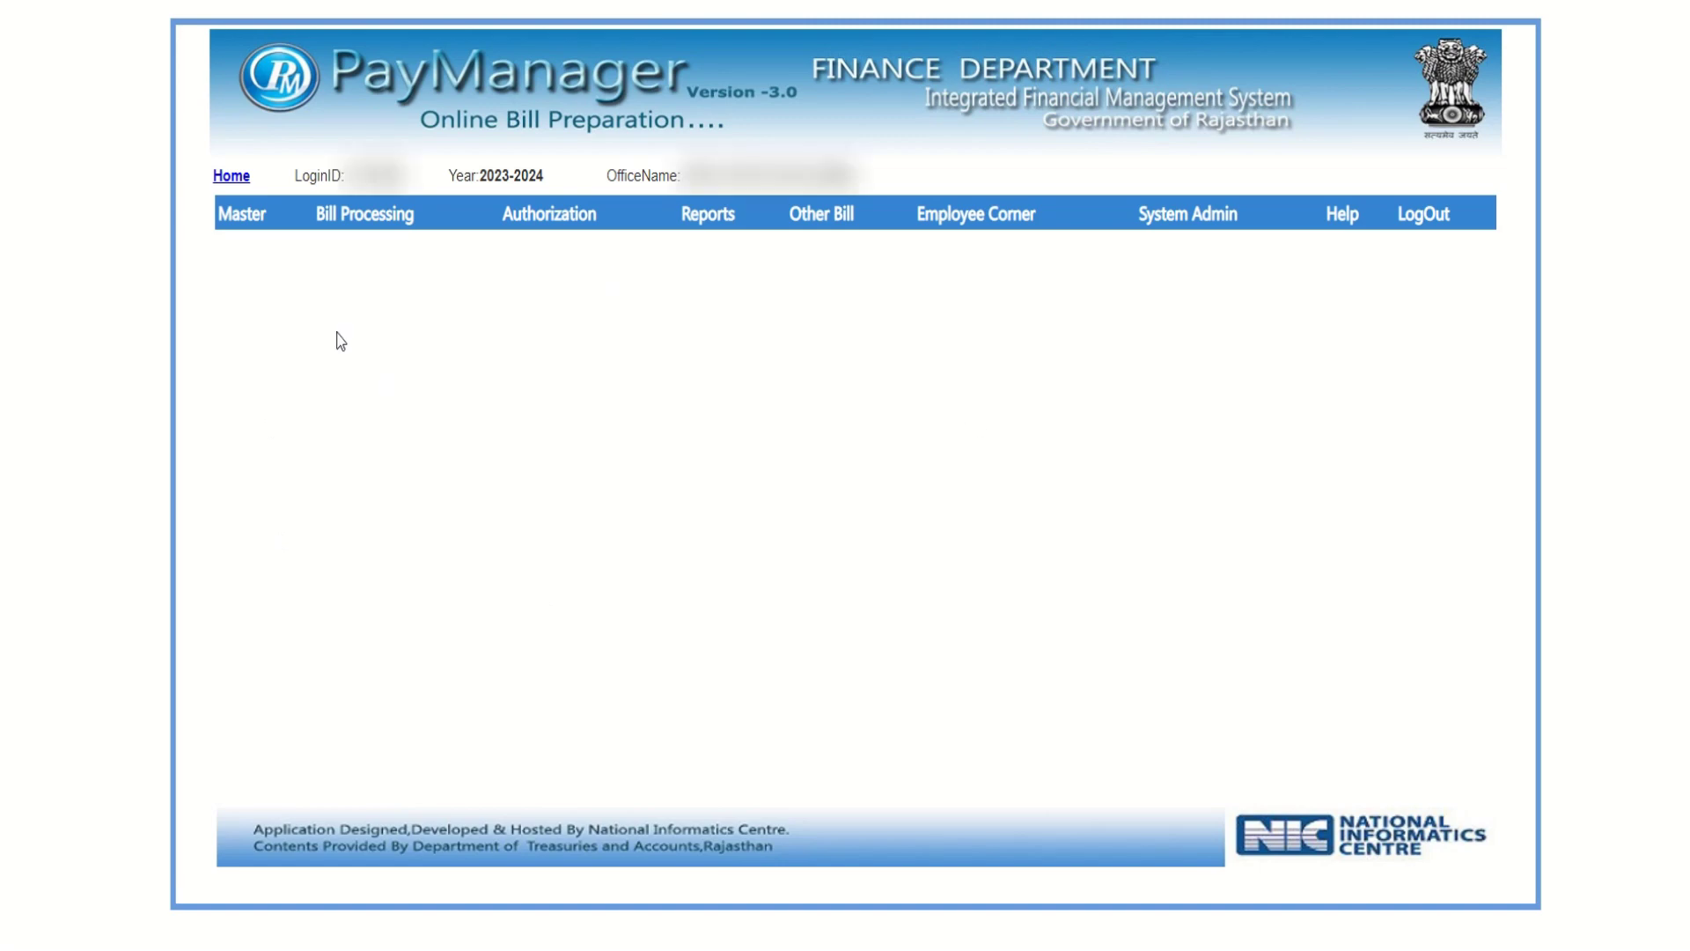
# - List all groups in the Group Master and check the PLAN group's name and budget head
pyautogui.moveTo(237, 224)
pyautogui.moveTo(244, 222)
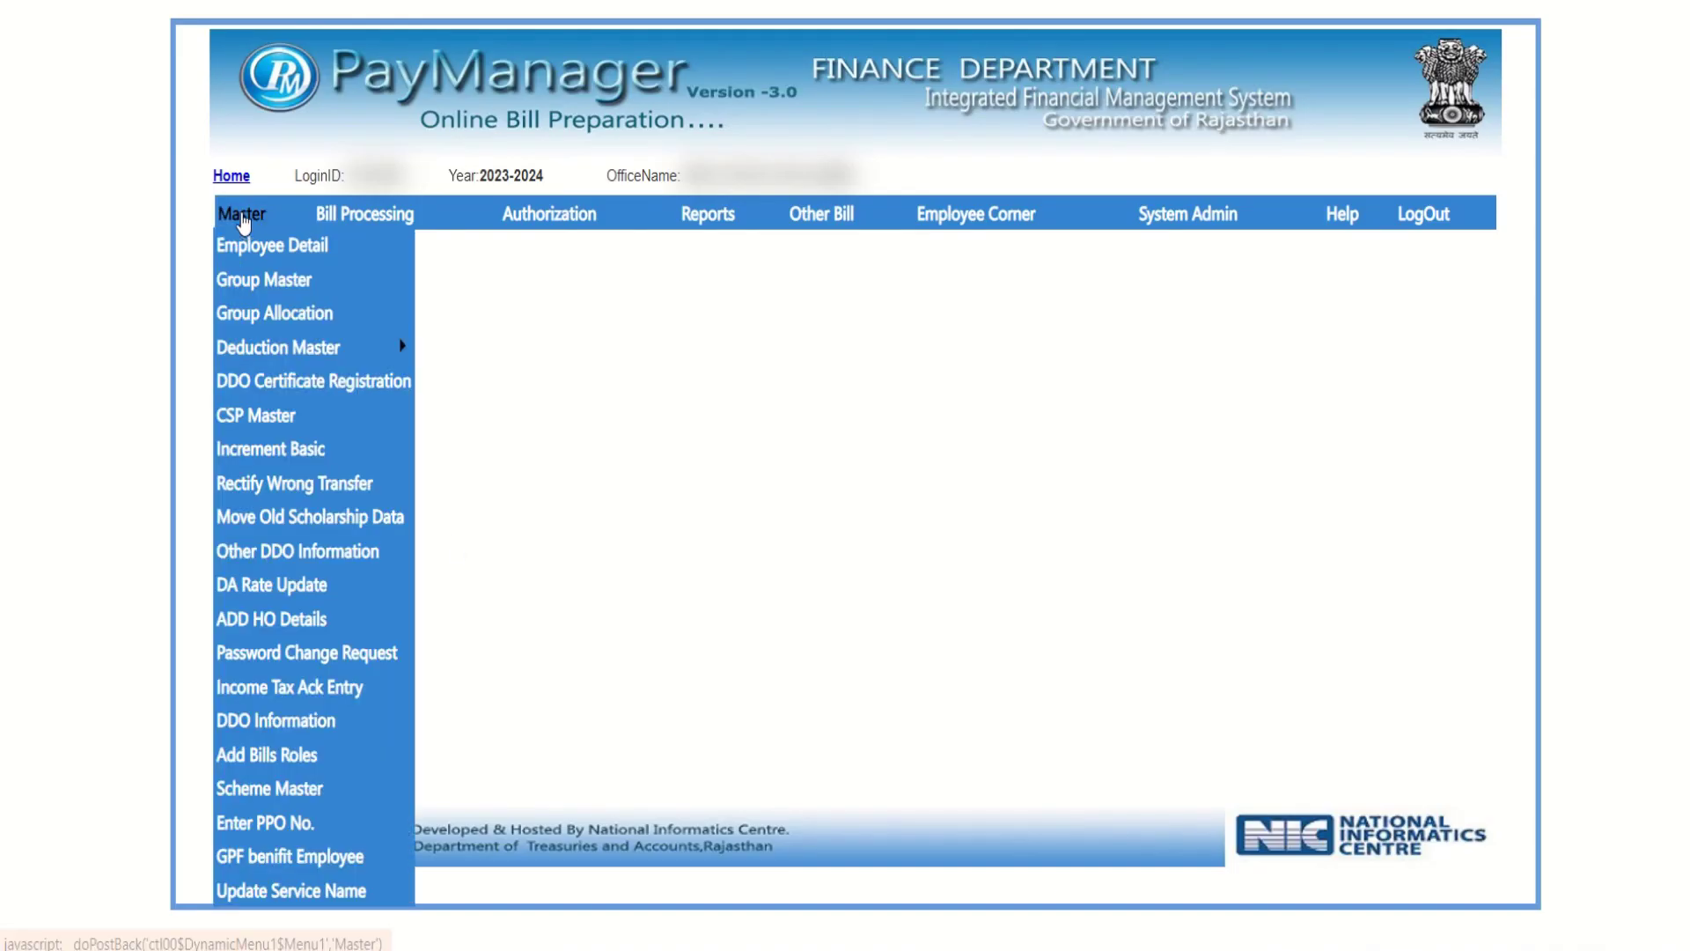
pyautogui.click(292, 285)
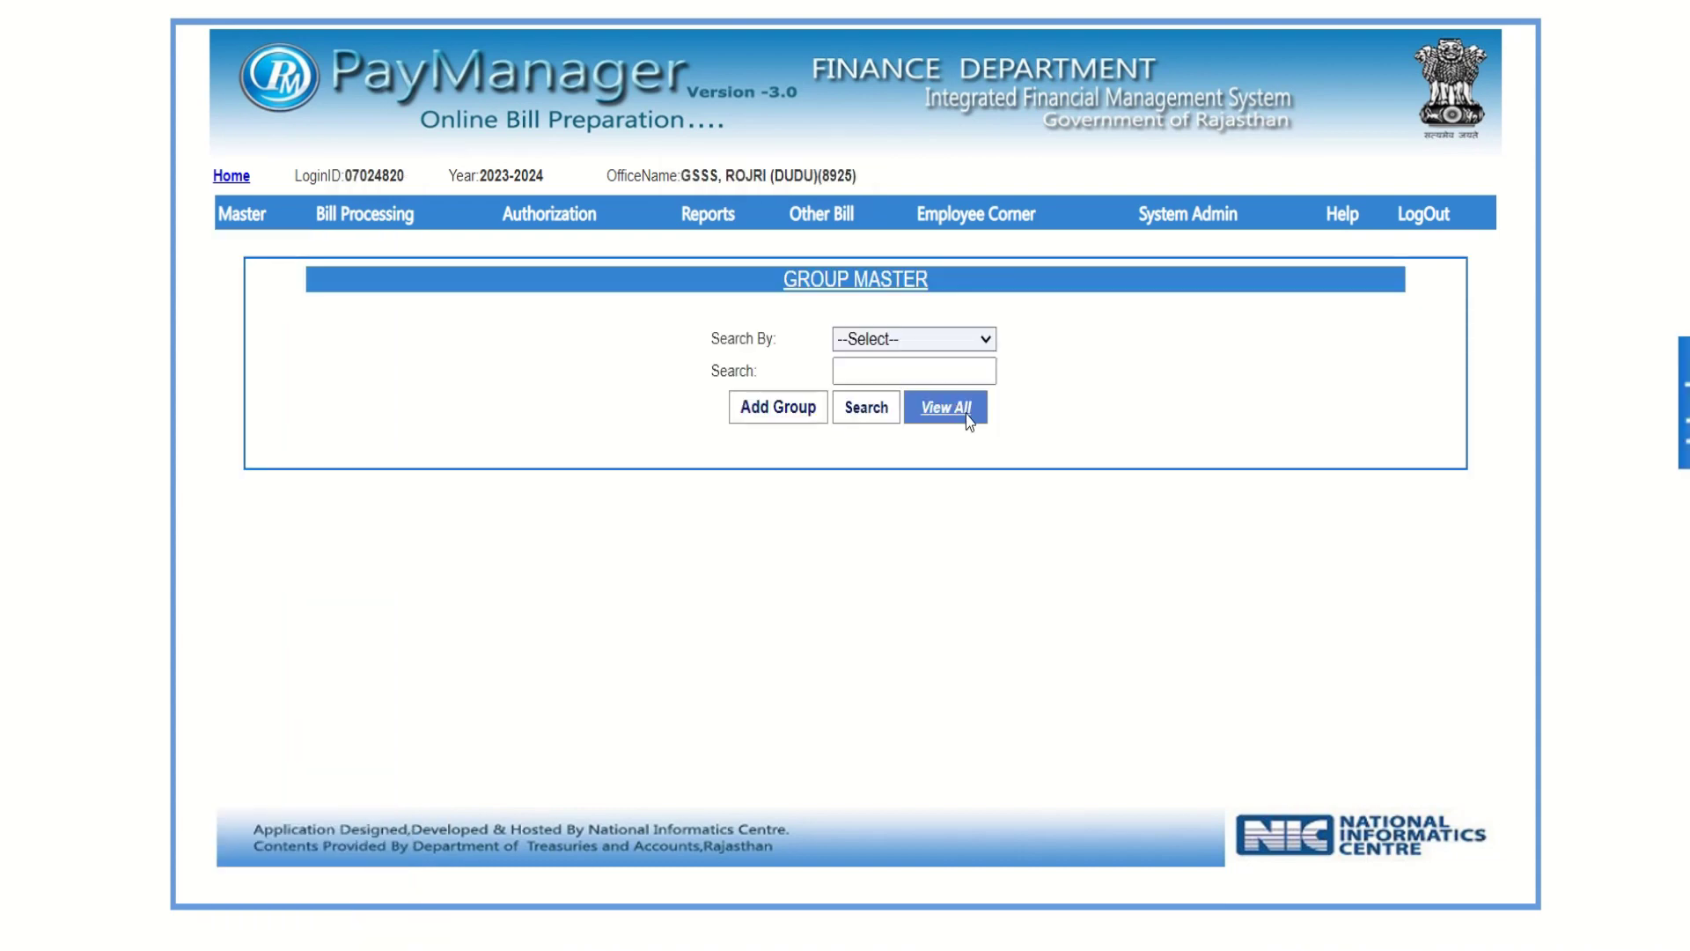
pyautogui.click(956, 418)
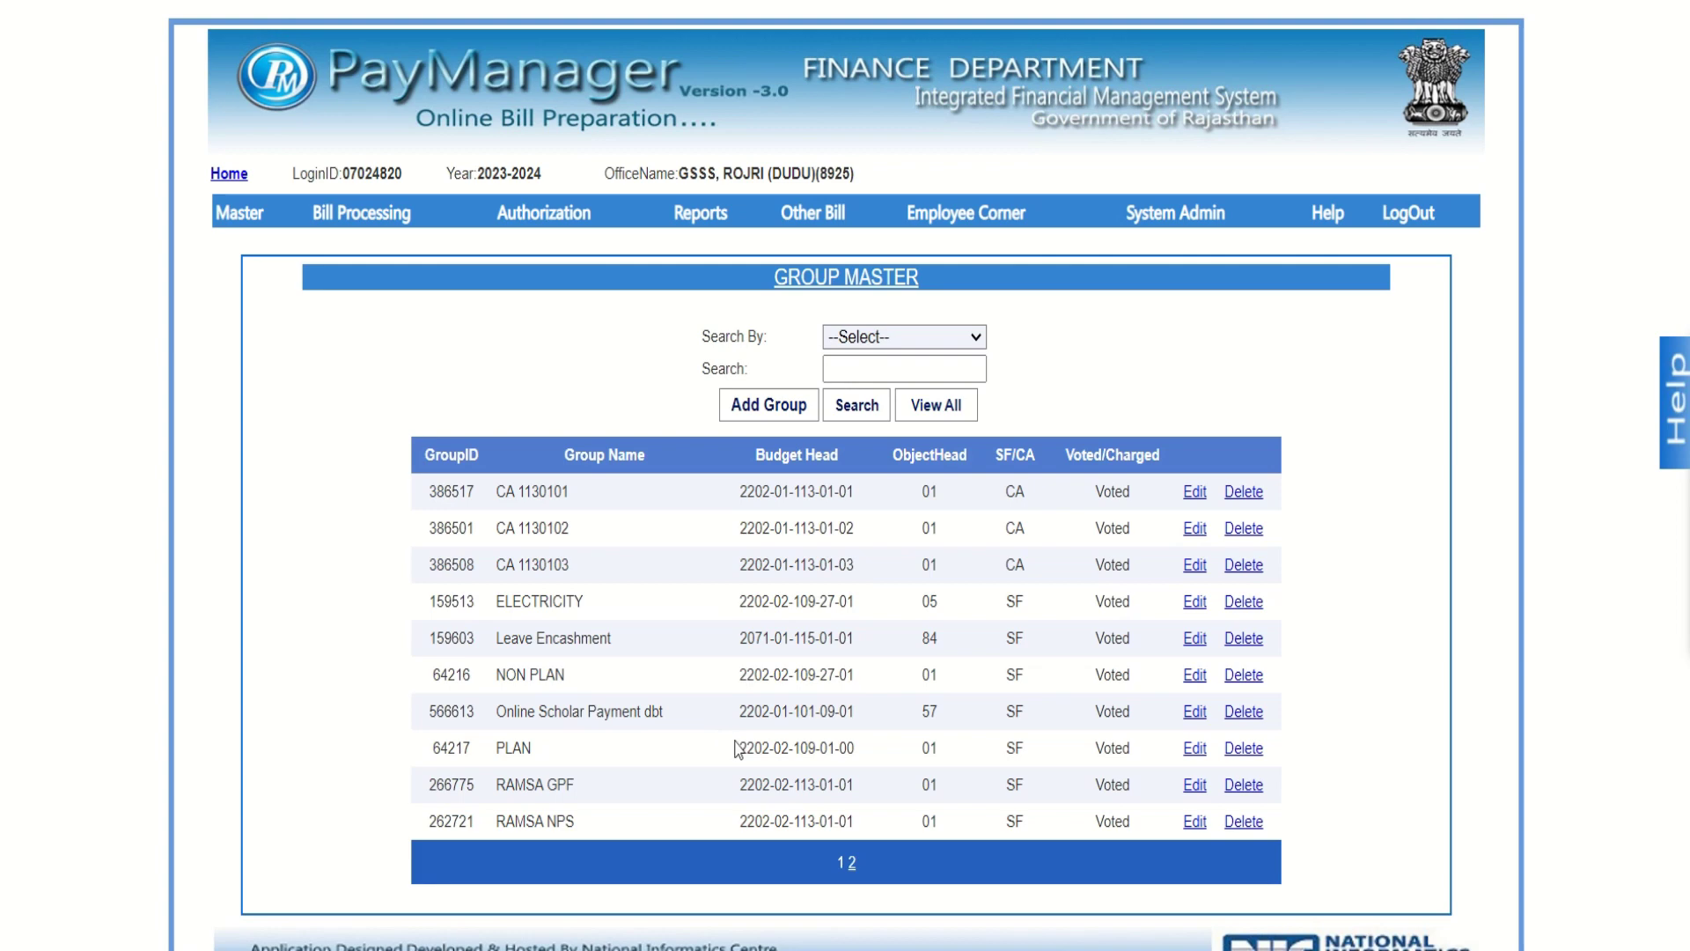
pyautogui.moveTo(738, 749); pyautogui.dragTo(858, 749)
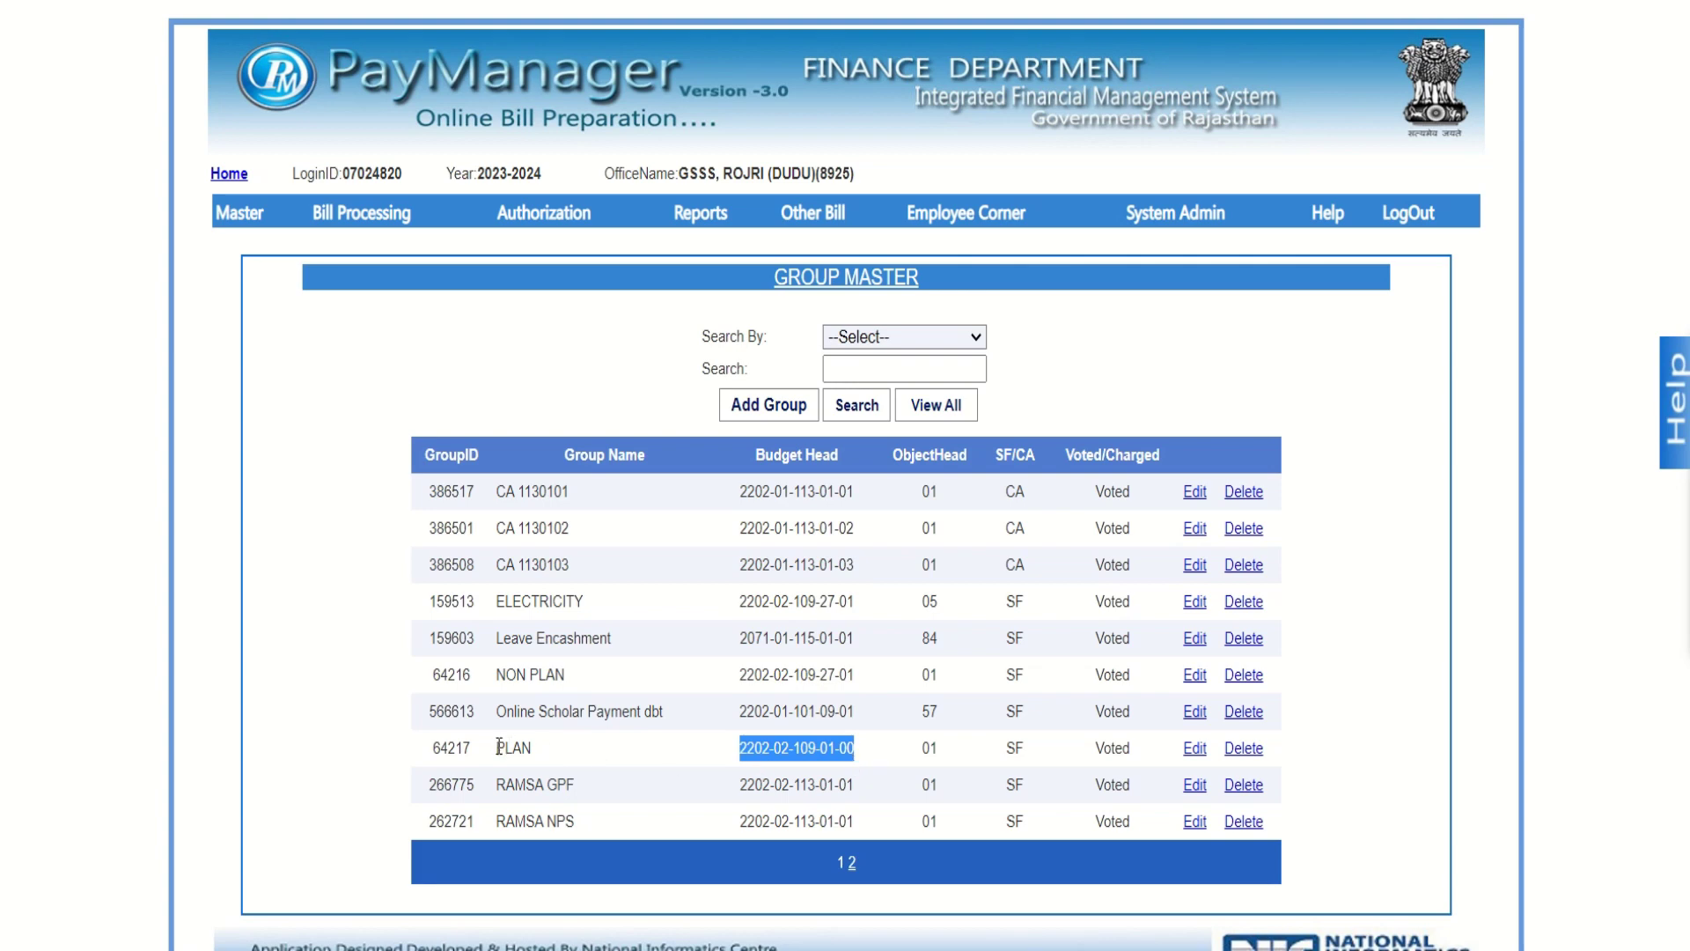
pyautogui.moveTo(499, 747); pyautogui.dragTo(541, 748)
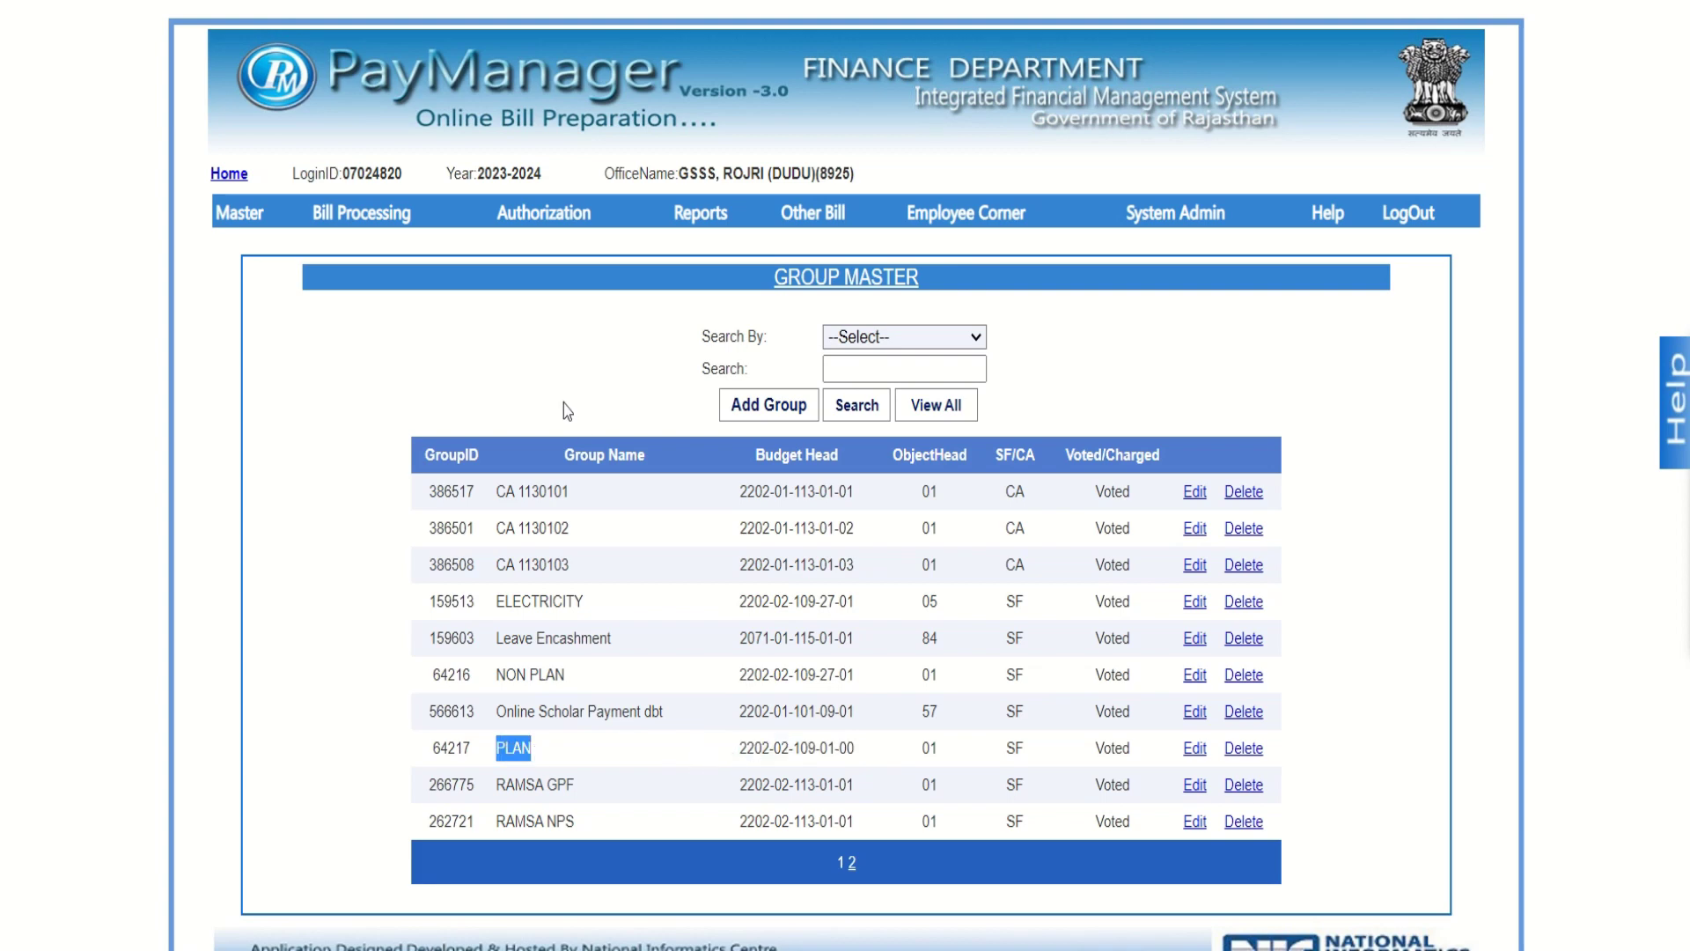
# - Start a new Bill Allocation under Bill No Allocation with bill type FVC and subtype Third Party
pyautogui.moveTo(366, 225)
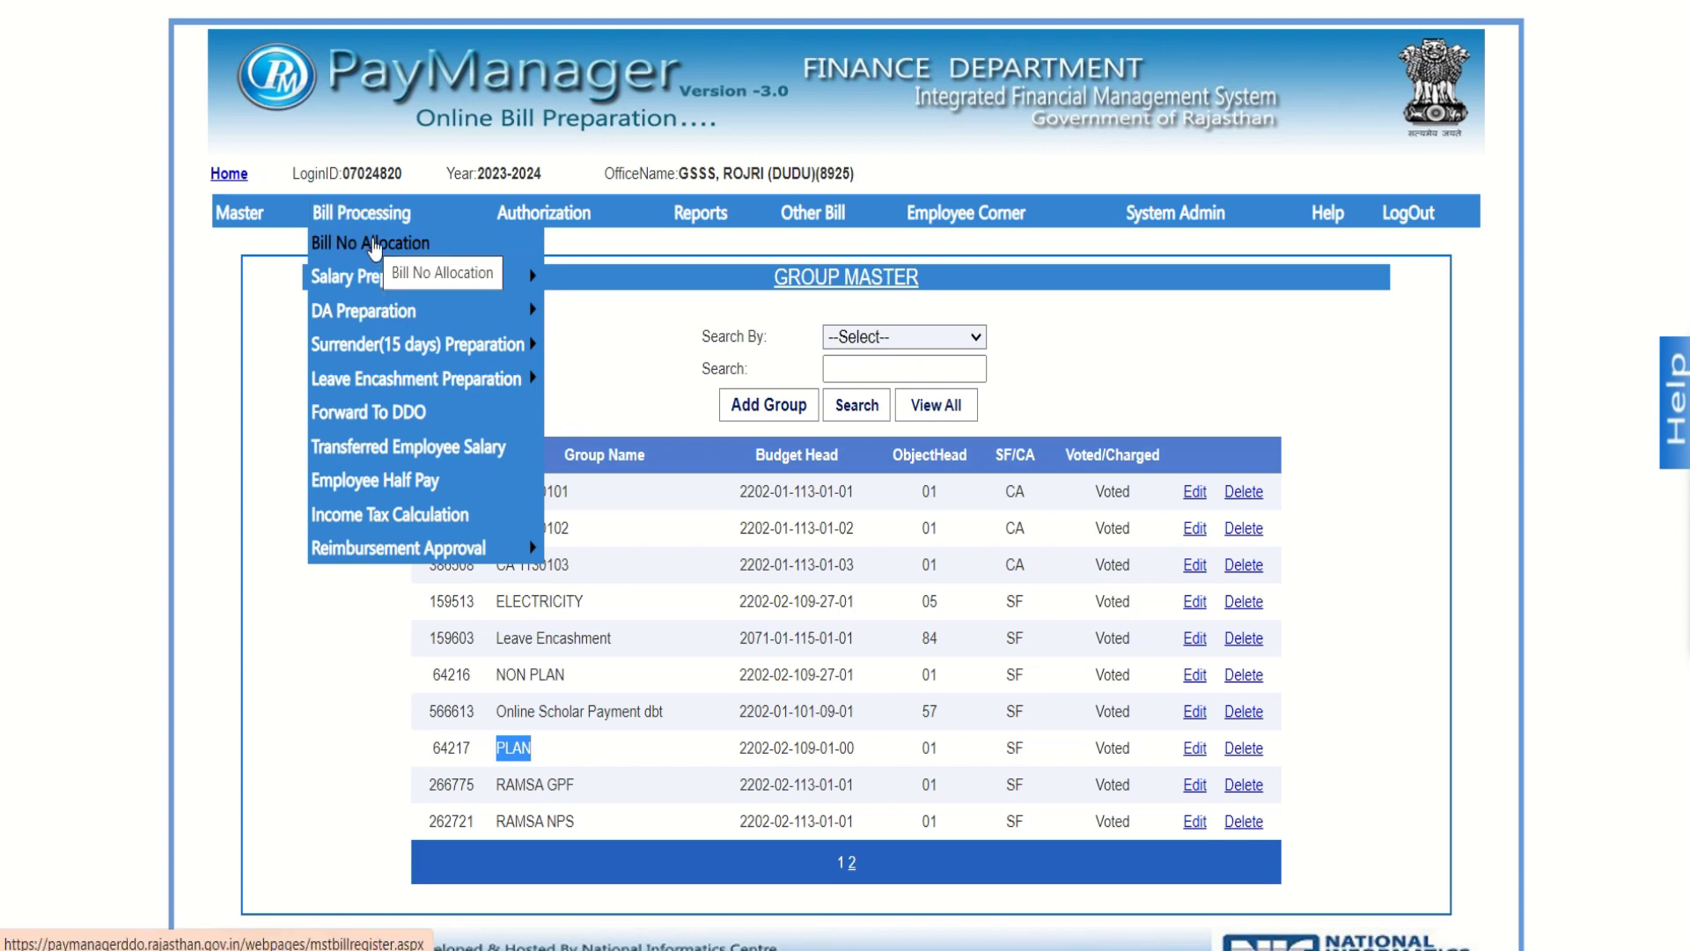
pyautogui.click(375, 249)
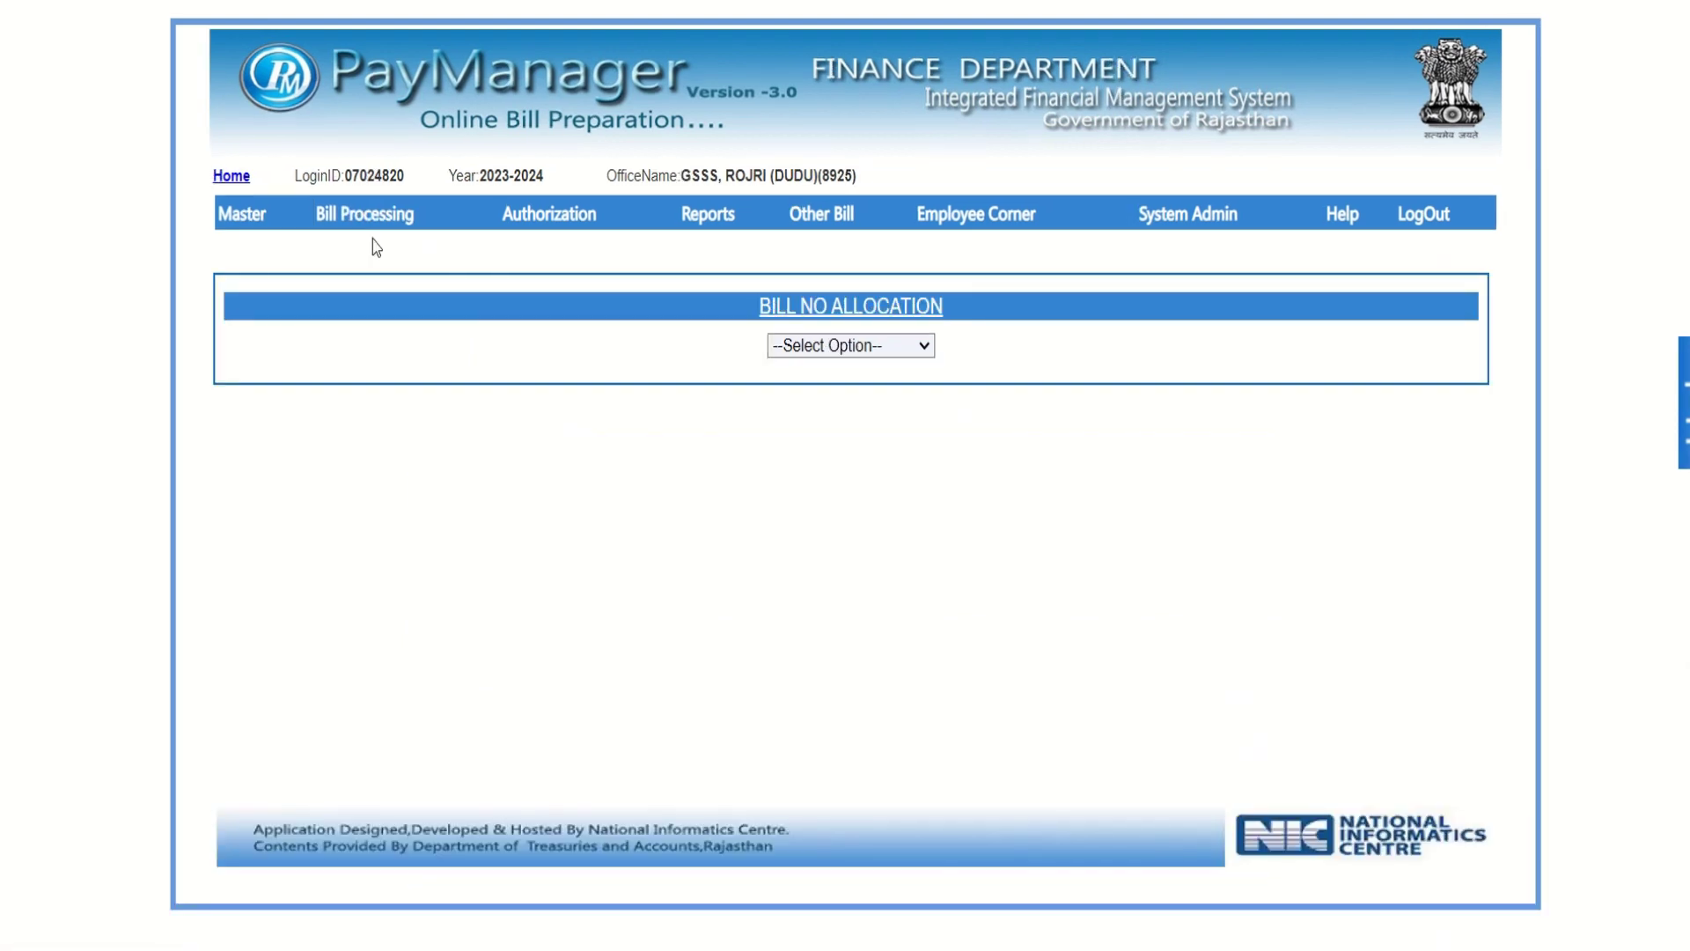
pyautogui.click(833, 351)
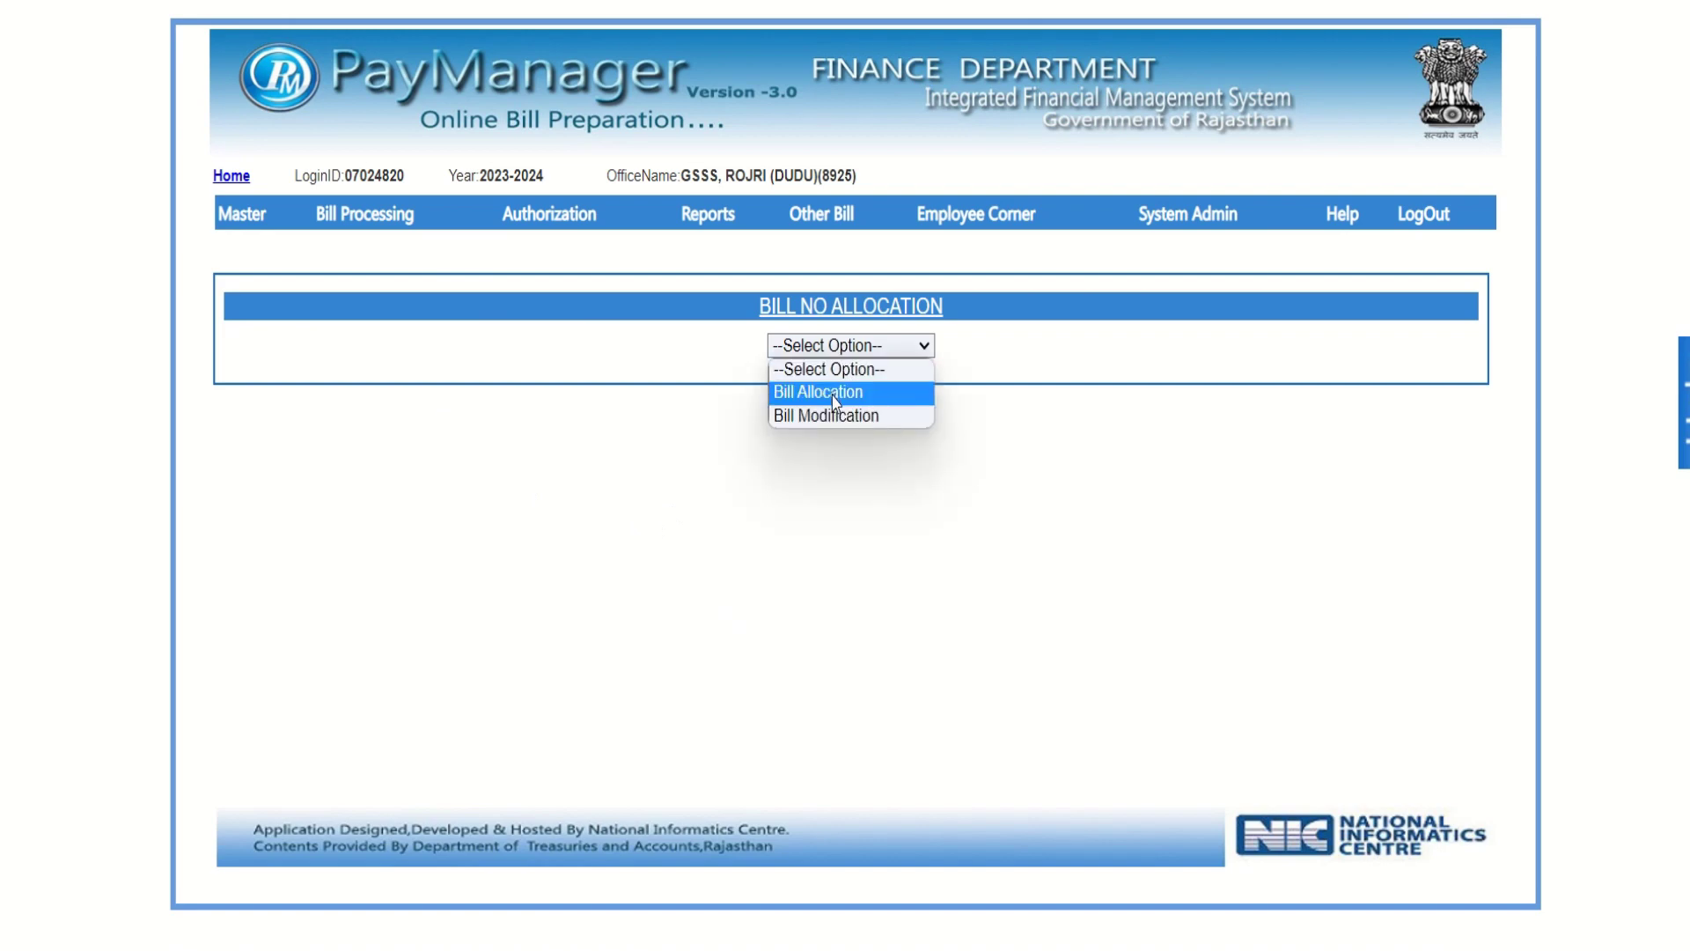
pyautogui.click(834, 398)
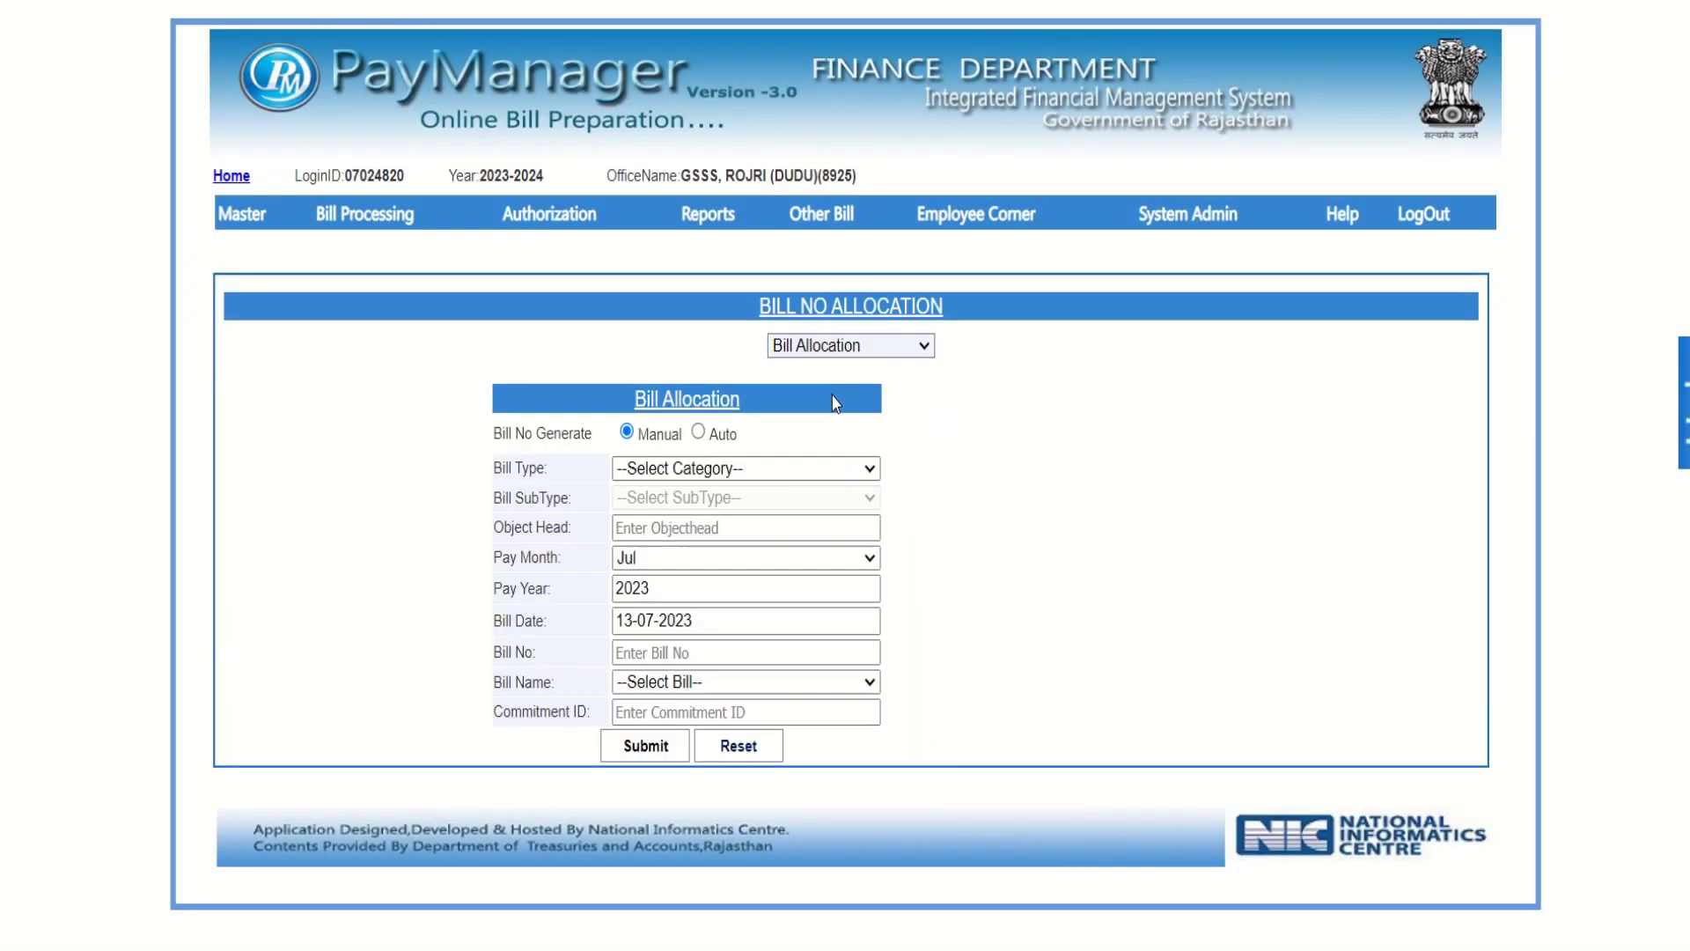
pyautogui.click(704, 468)
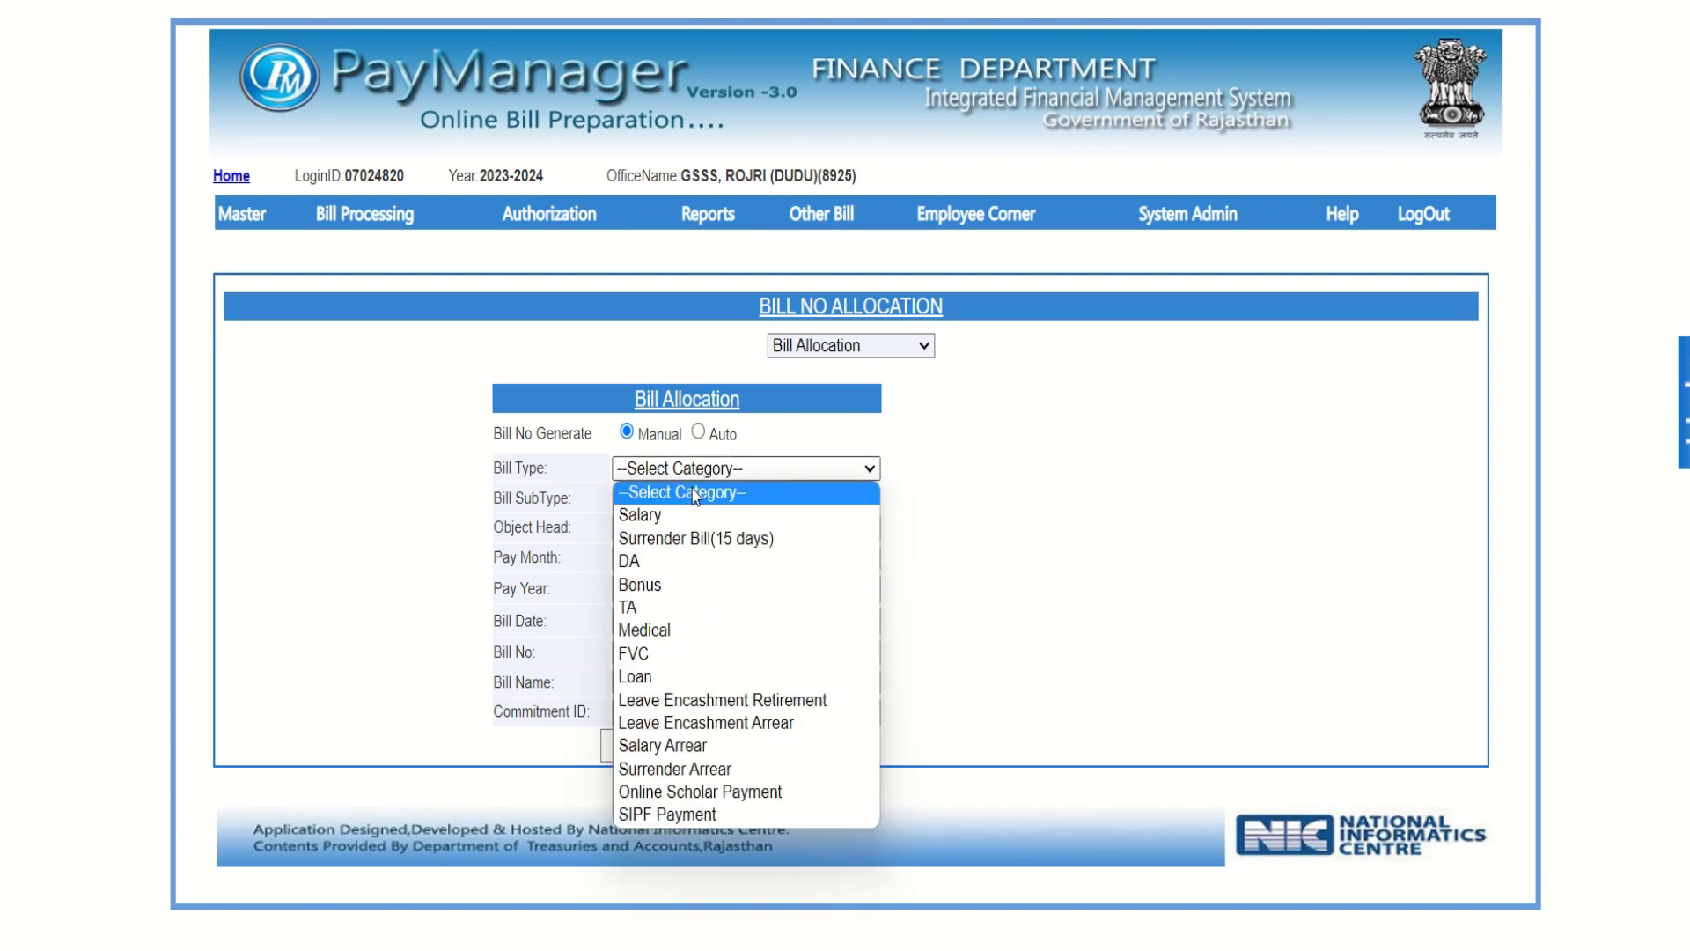
pyautogui.click(652, 657)
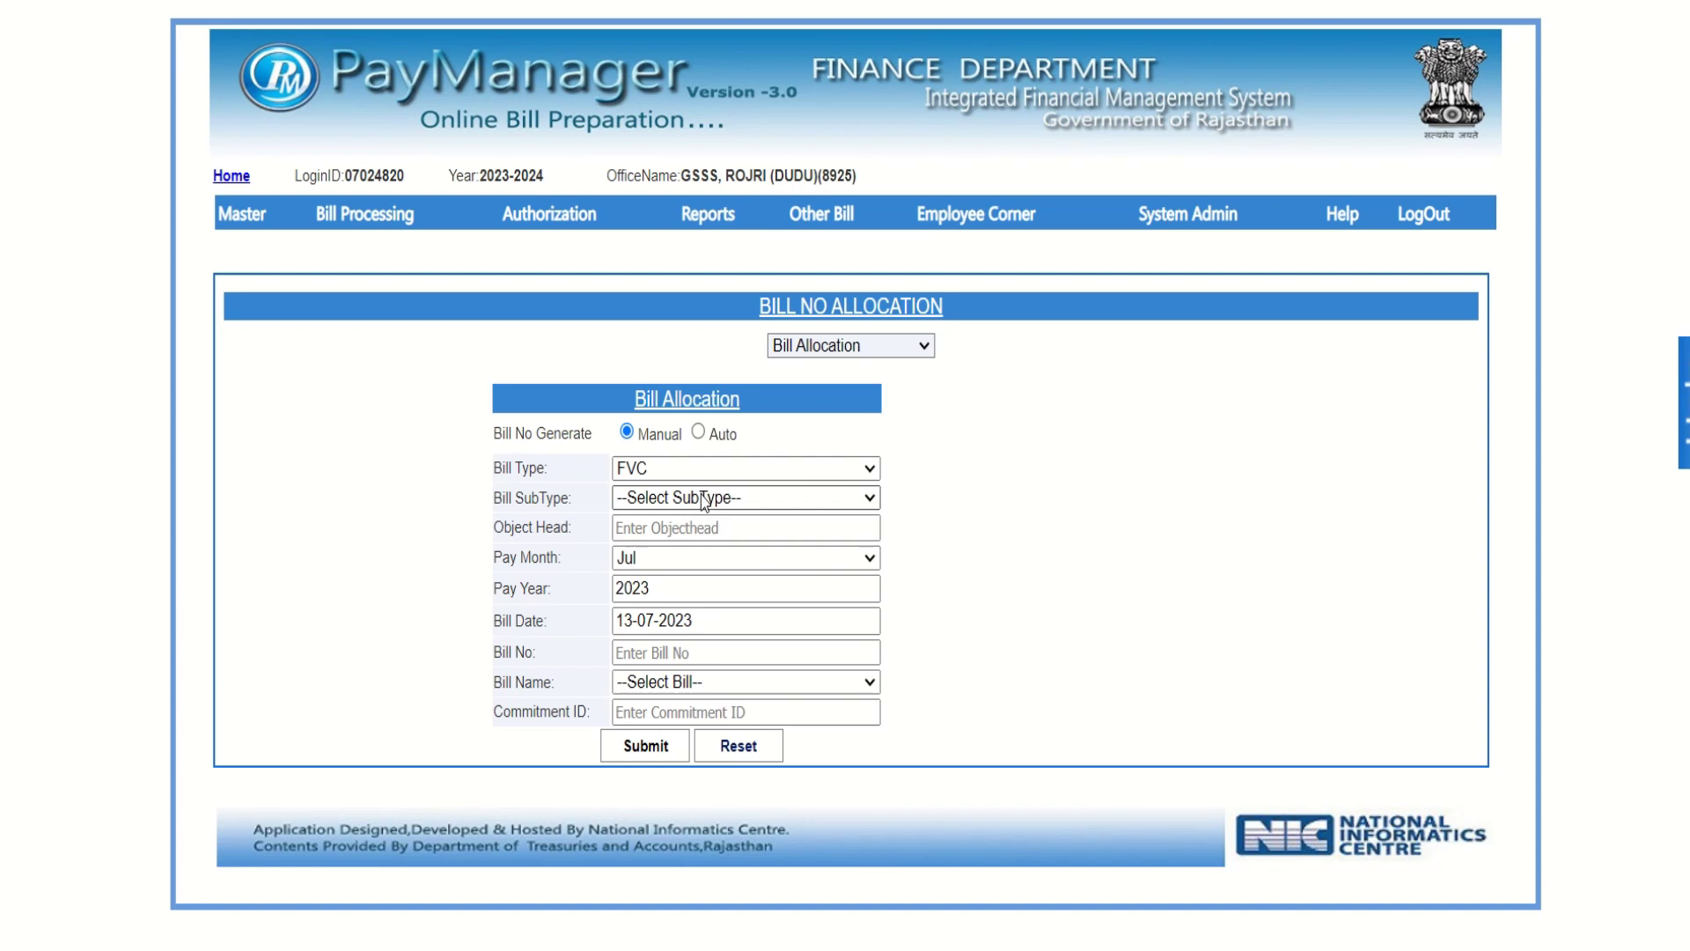
pyautogui.click(704, 500)
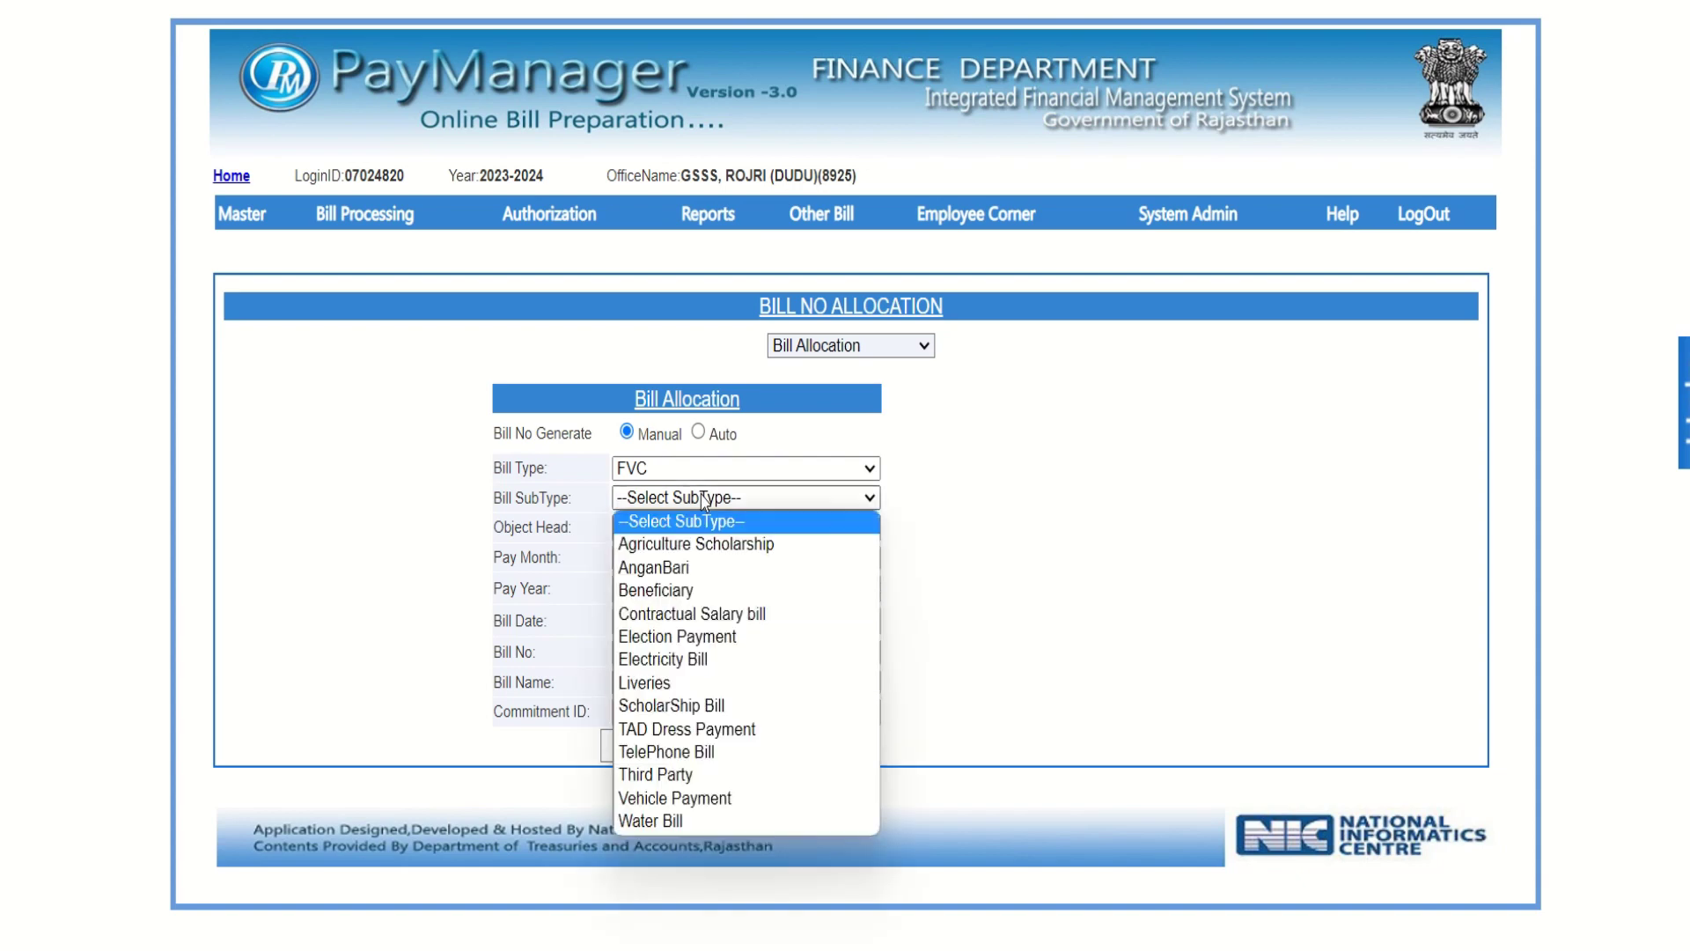
pyautogui.click(651, 775)
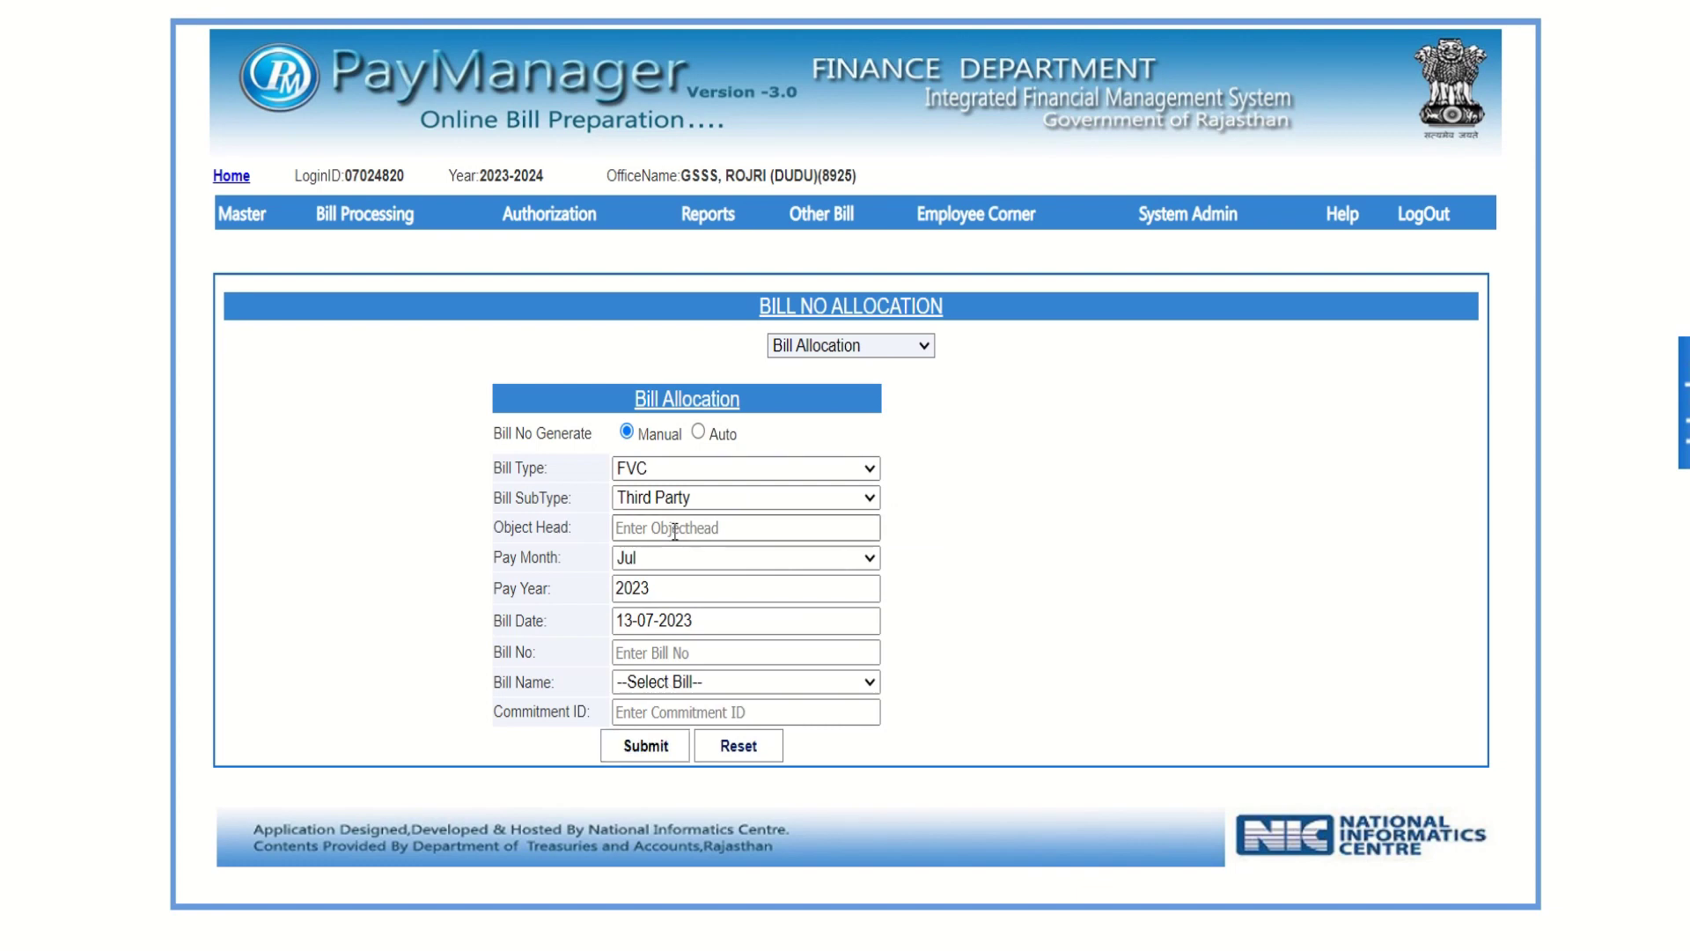
# - Set the bill's object head to 05 and its bill date to 13/07/2023
pyautogui.click(674, 530)
pyautogui.write('0')
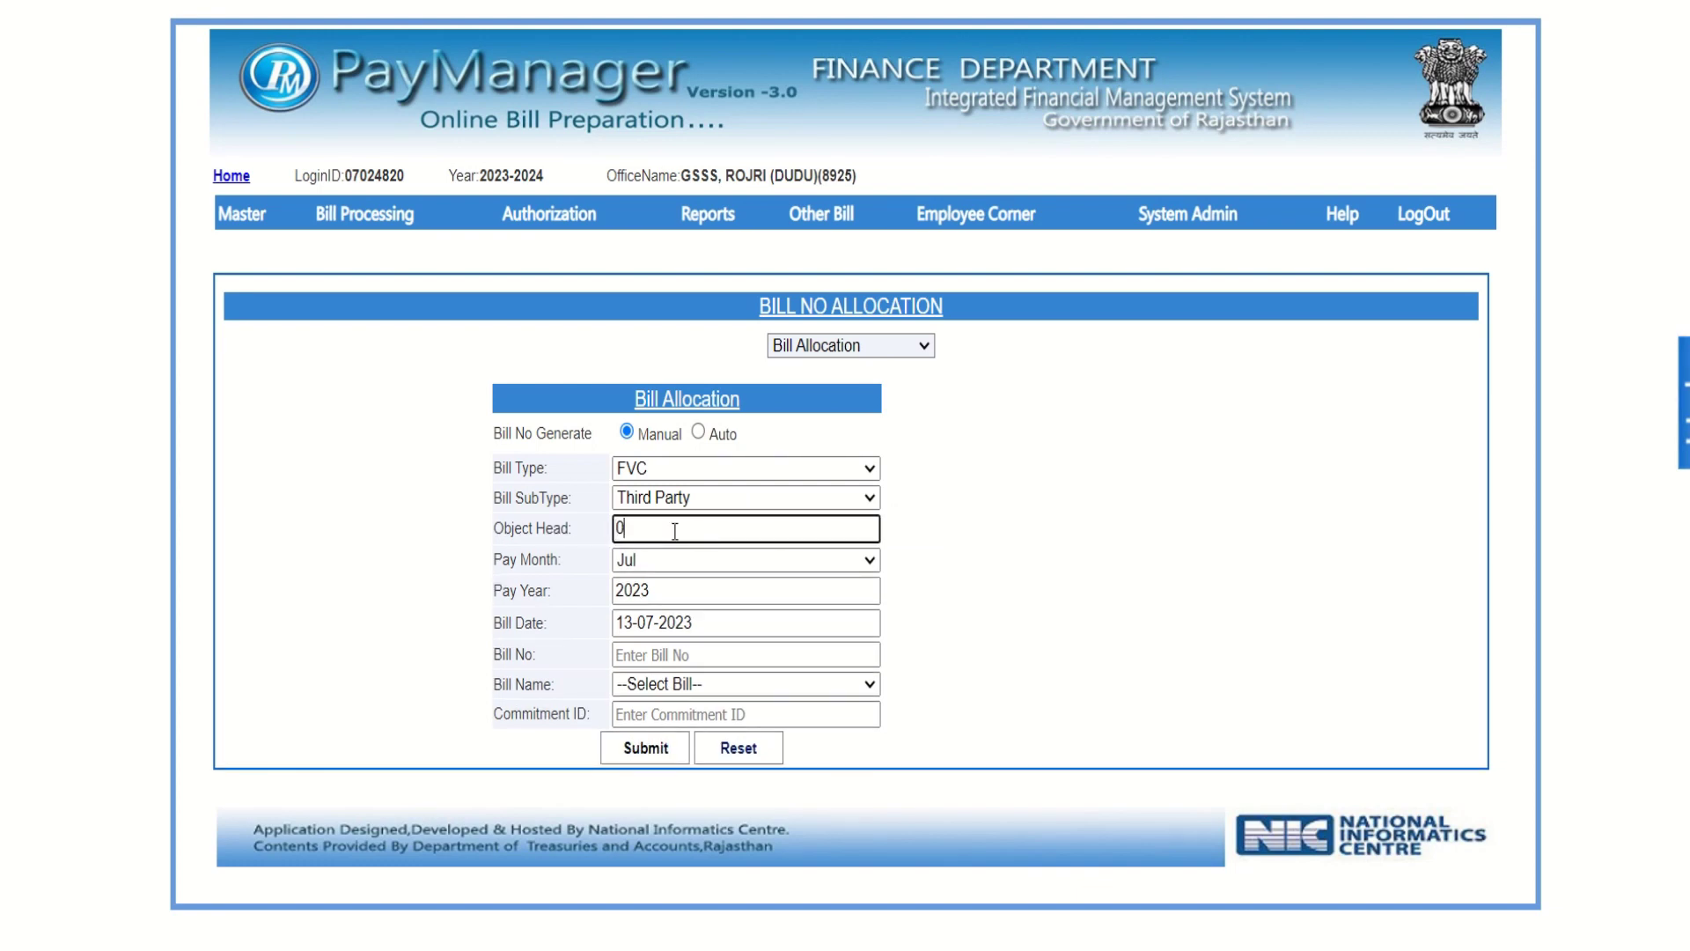
pyautogui.write('5')
pyautogui.click(380, 616)
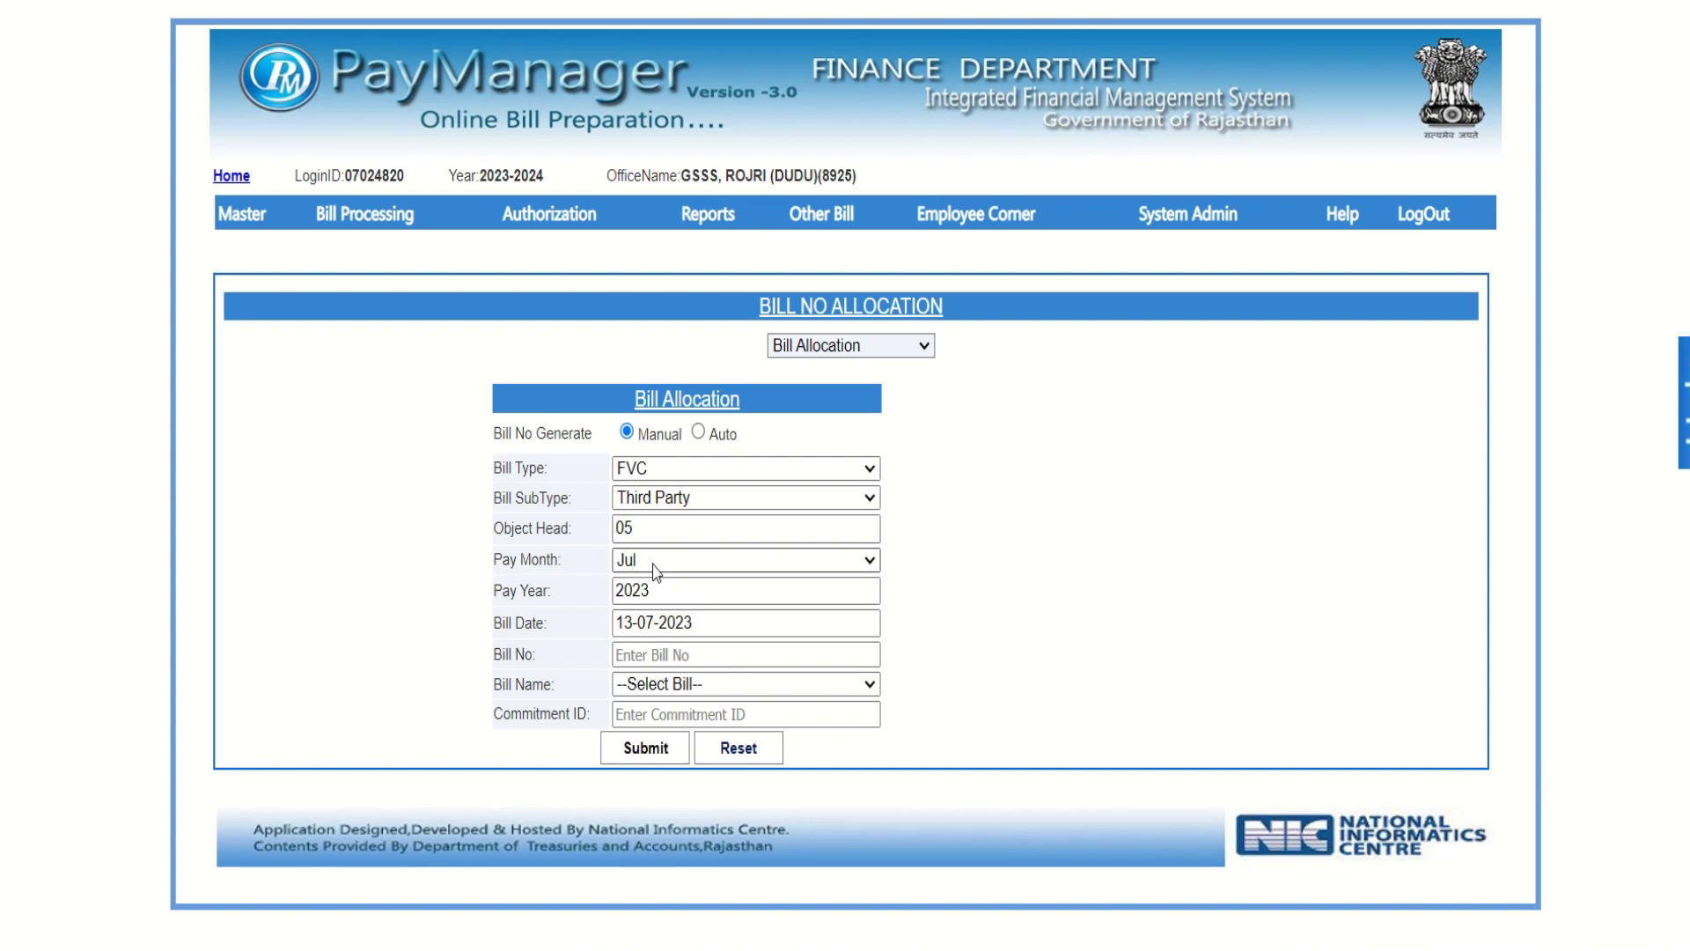
pyautogui.click(718, 623)
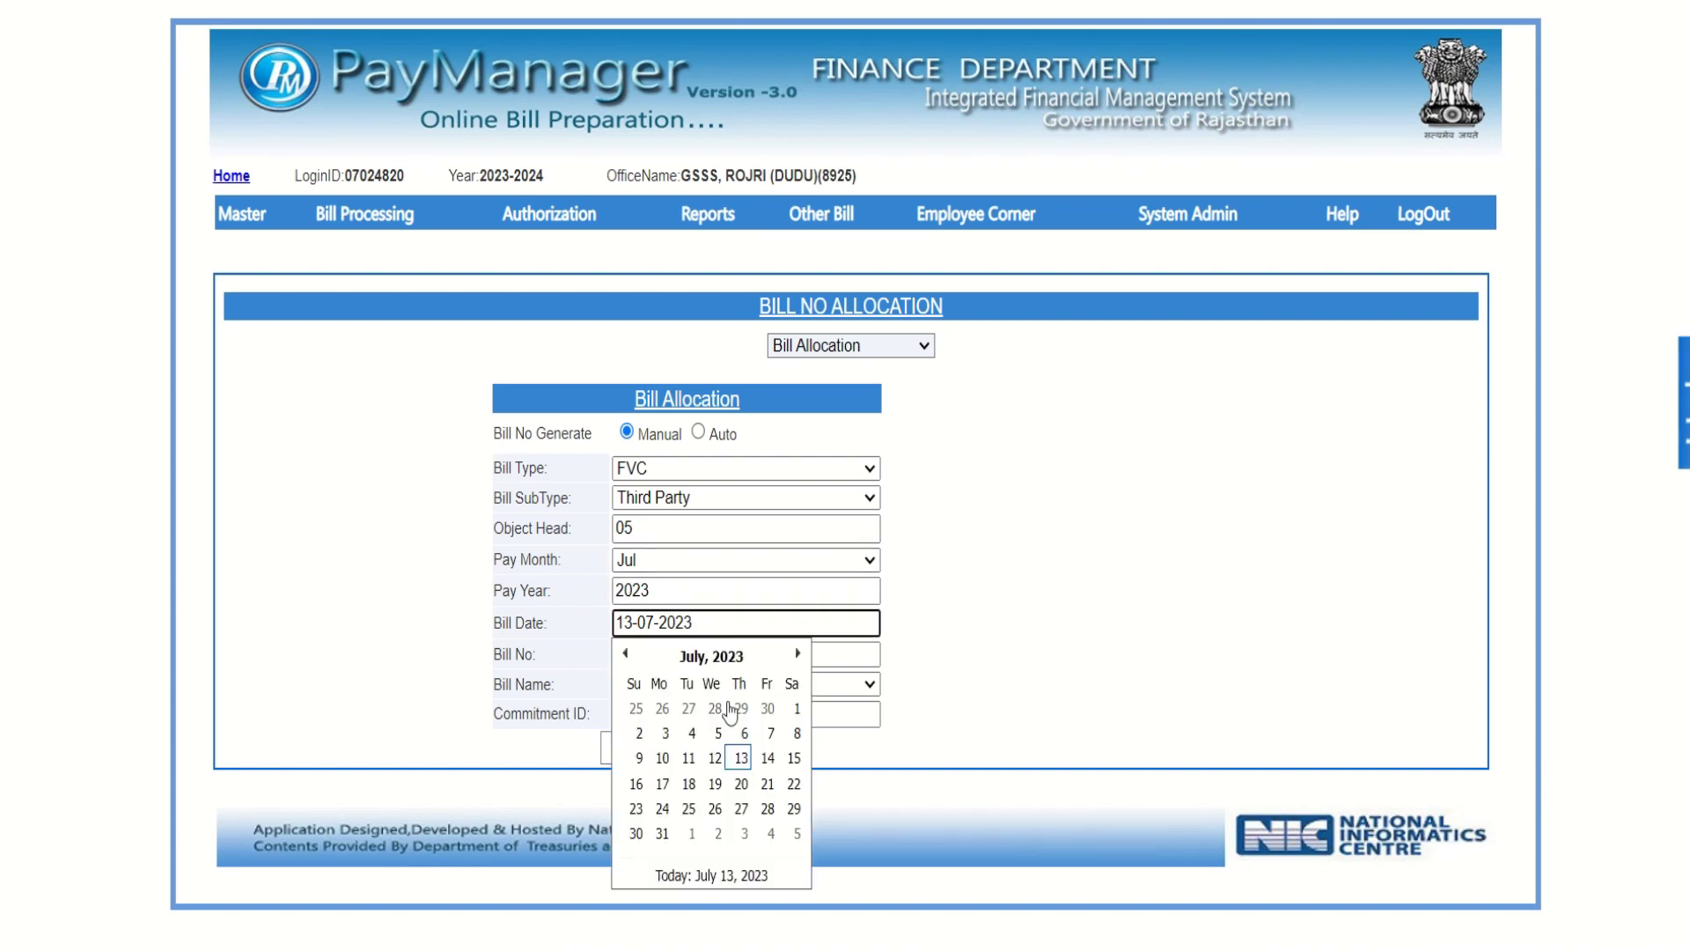
pyautogui.click(738, 758)
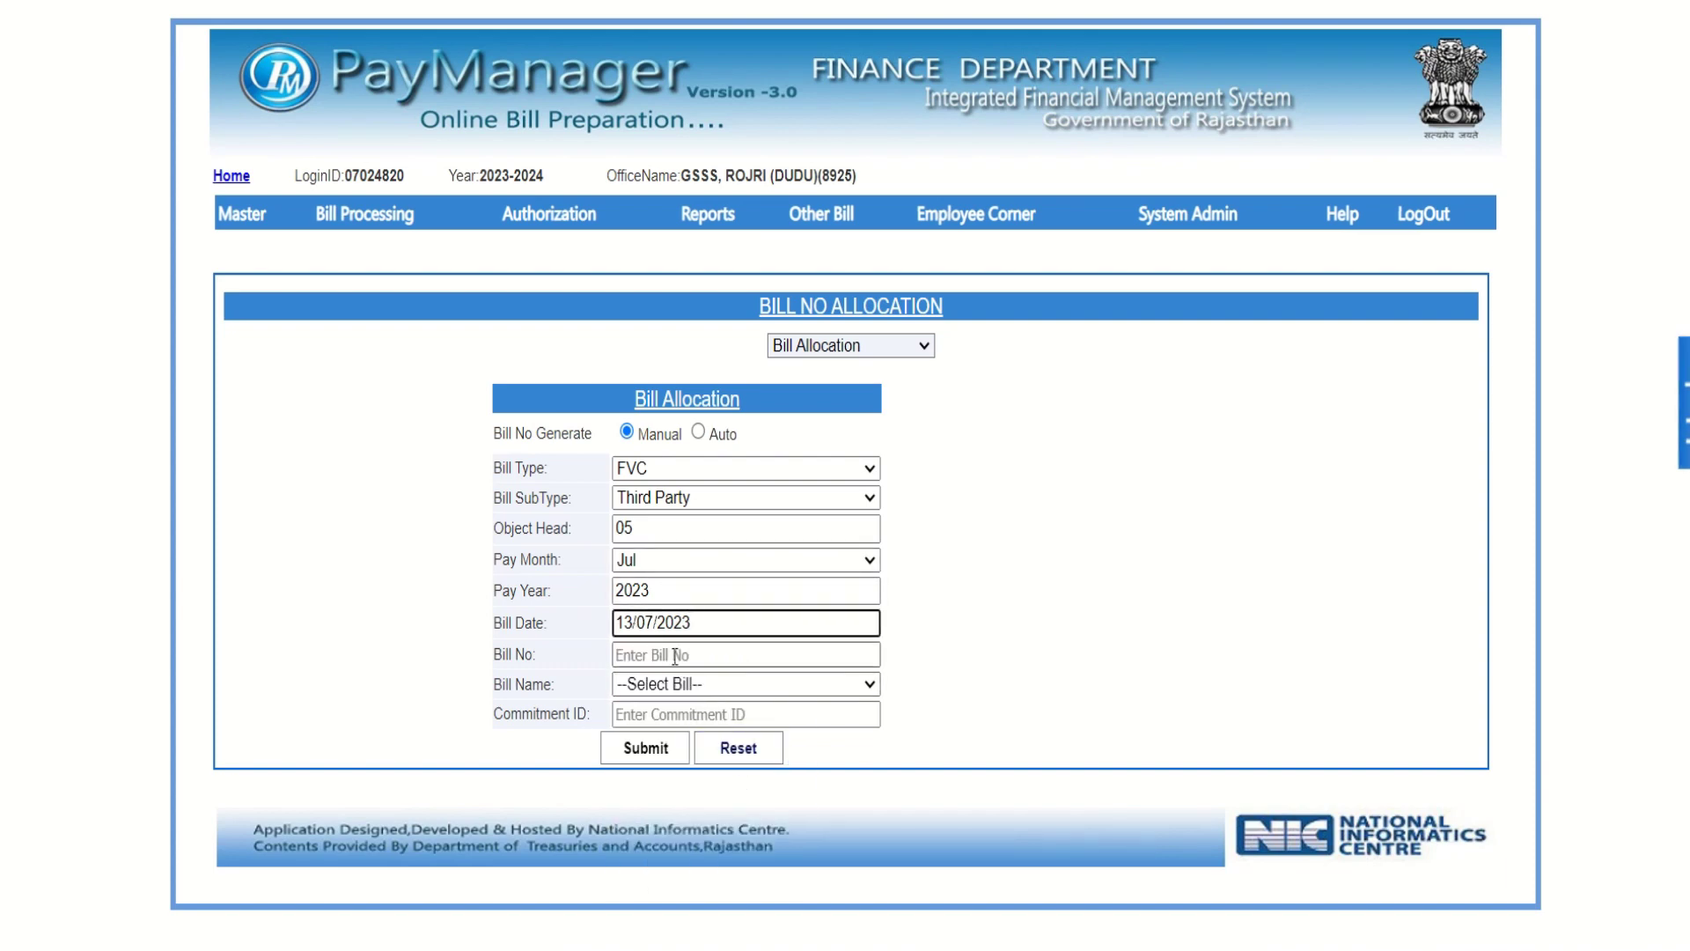
# - Set the bill number to 1 and the bill name to PLAN, and submit the bill allocation
pyautogui.click(662, 652)
pyautogui.write('1')
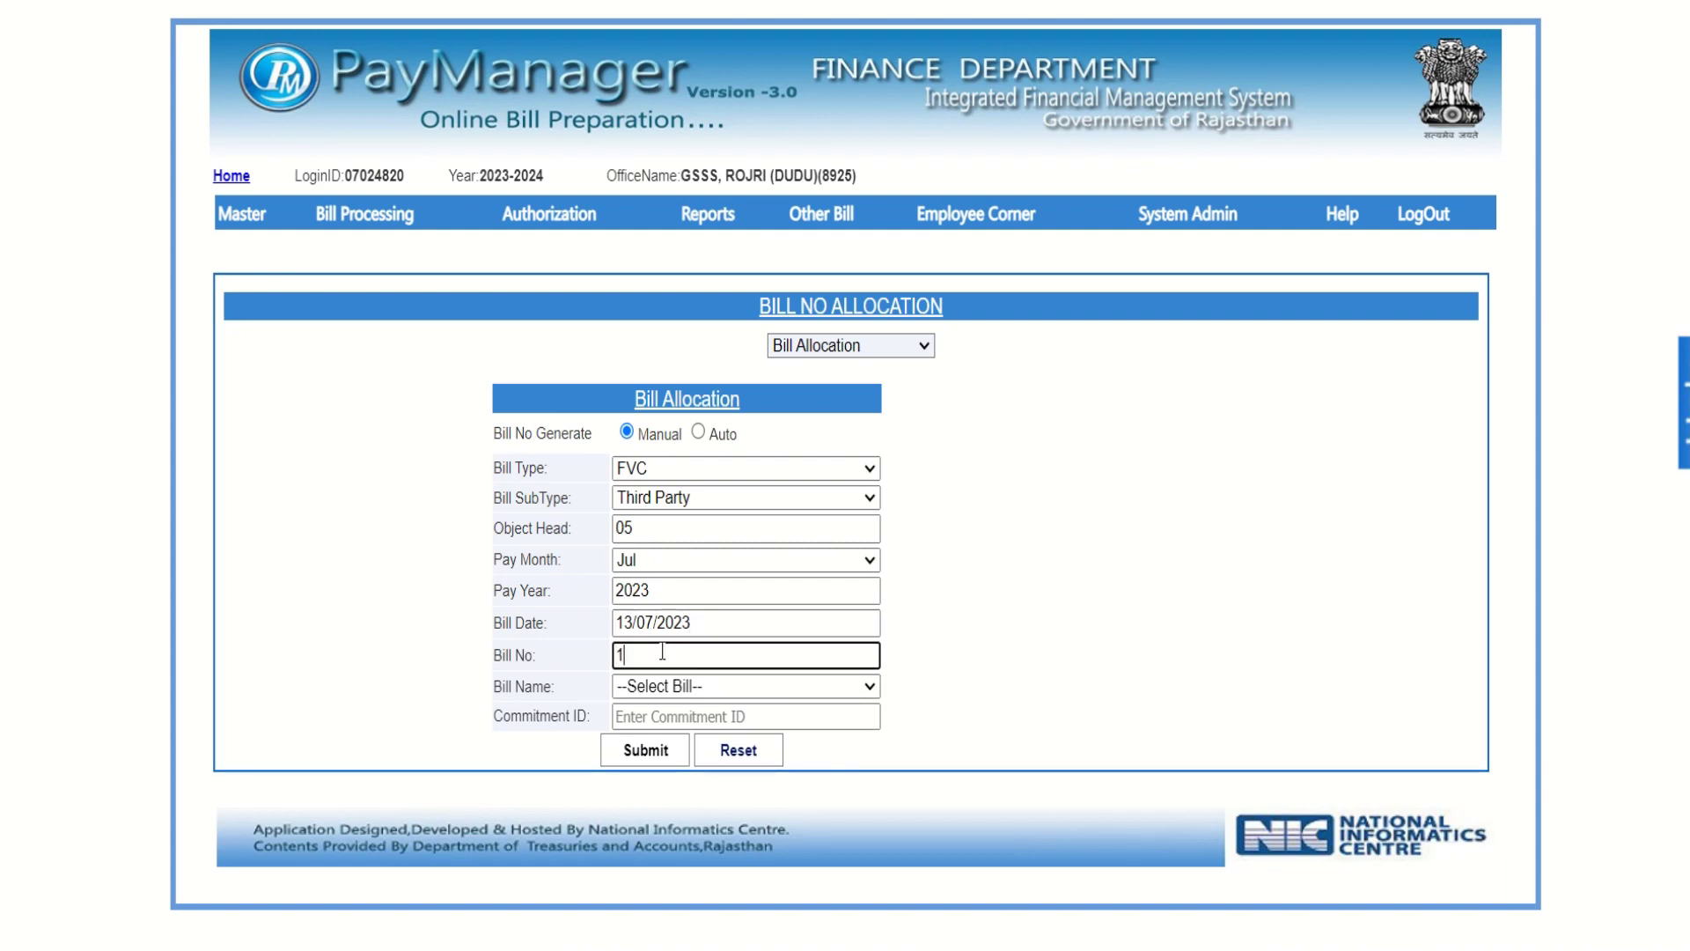
pyautogui.click(688, 696)
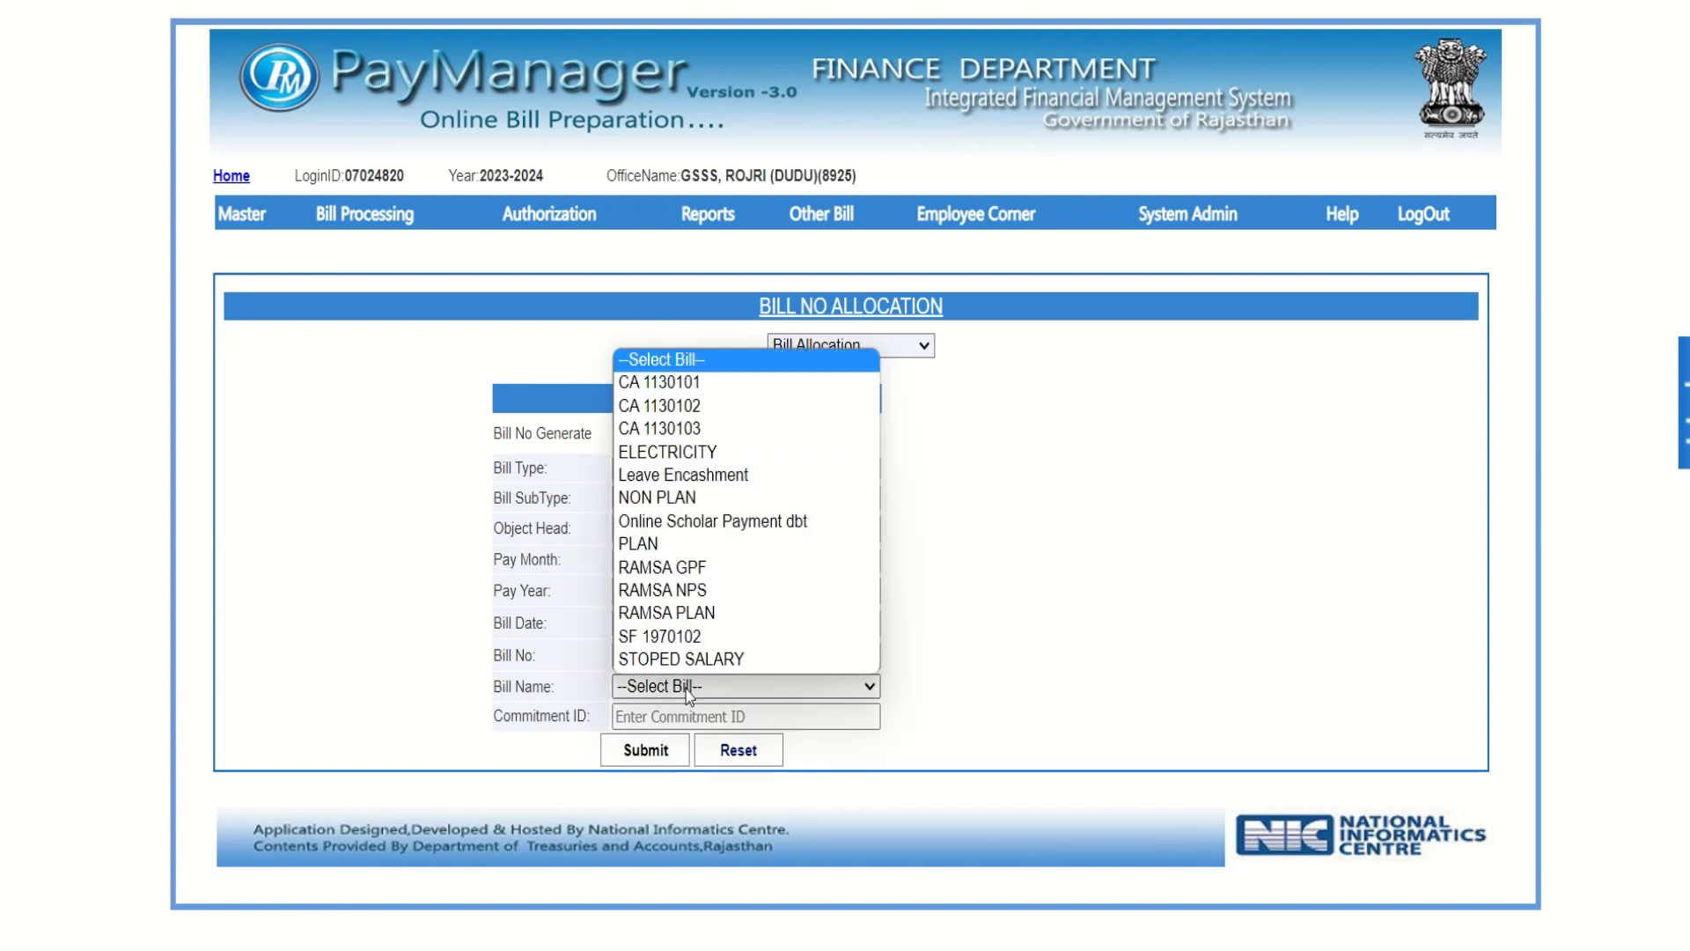
pyautogui.click(673, 543)
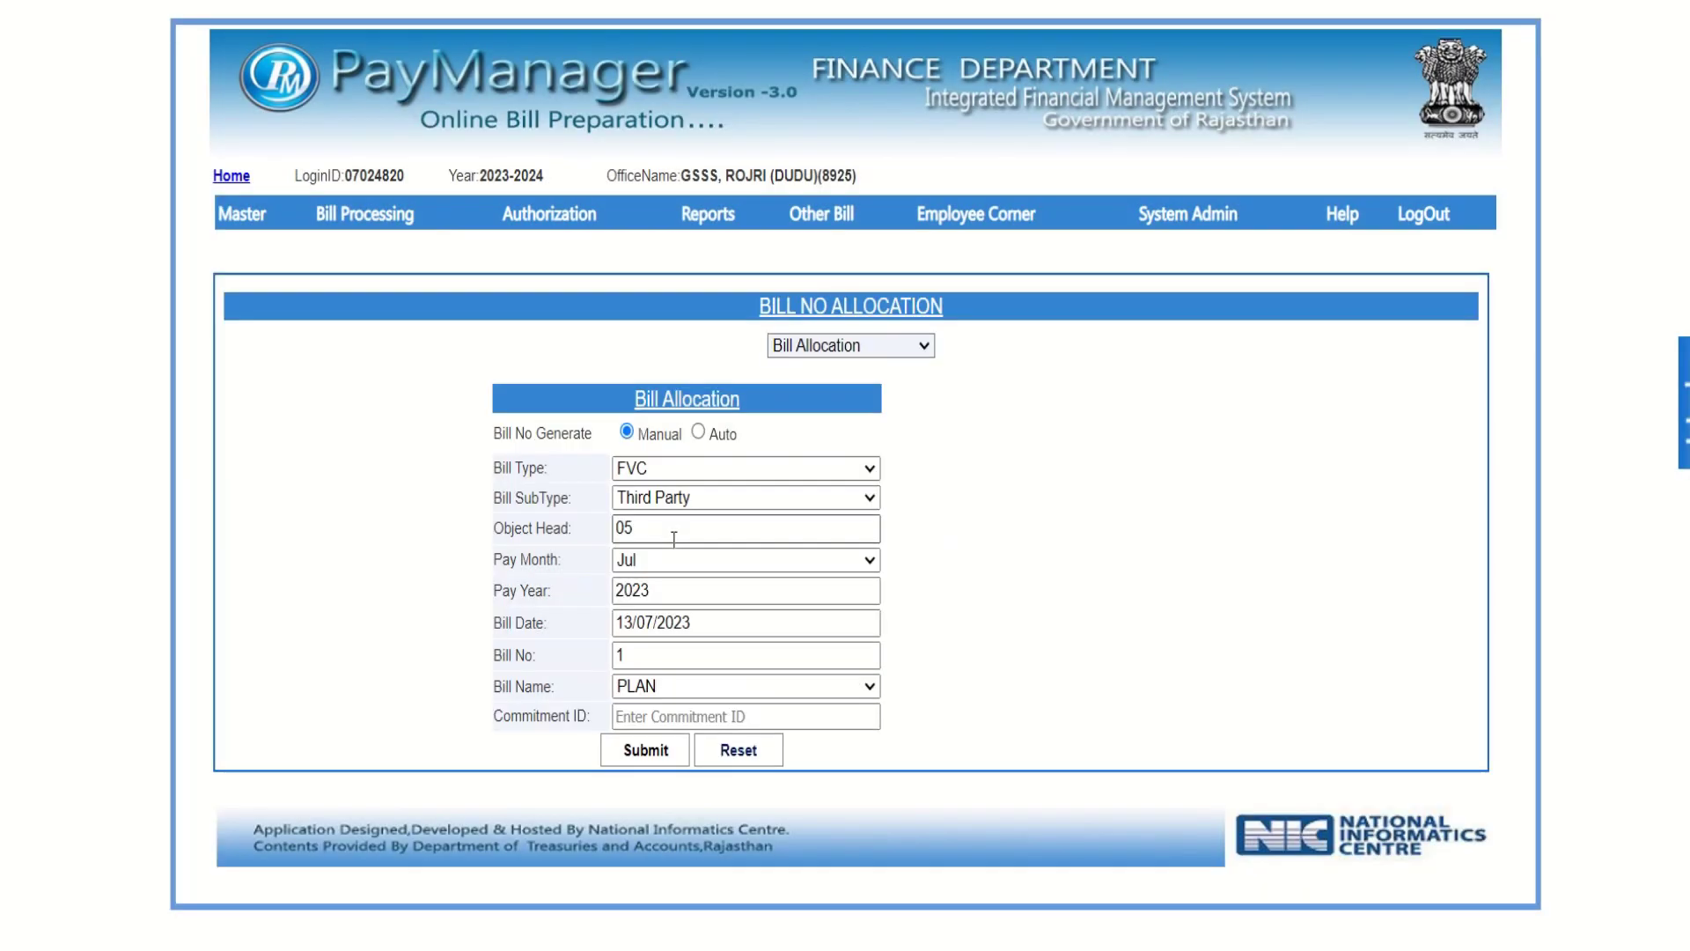
pyautogui.click(639, 762)
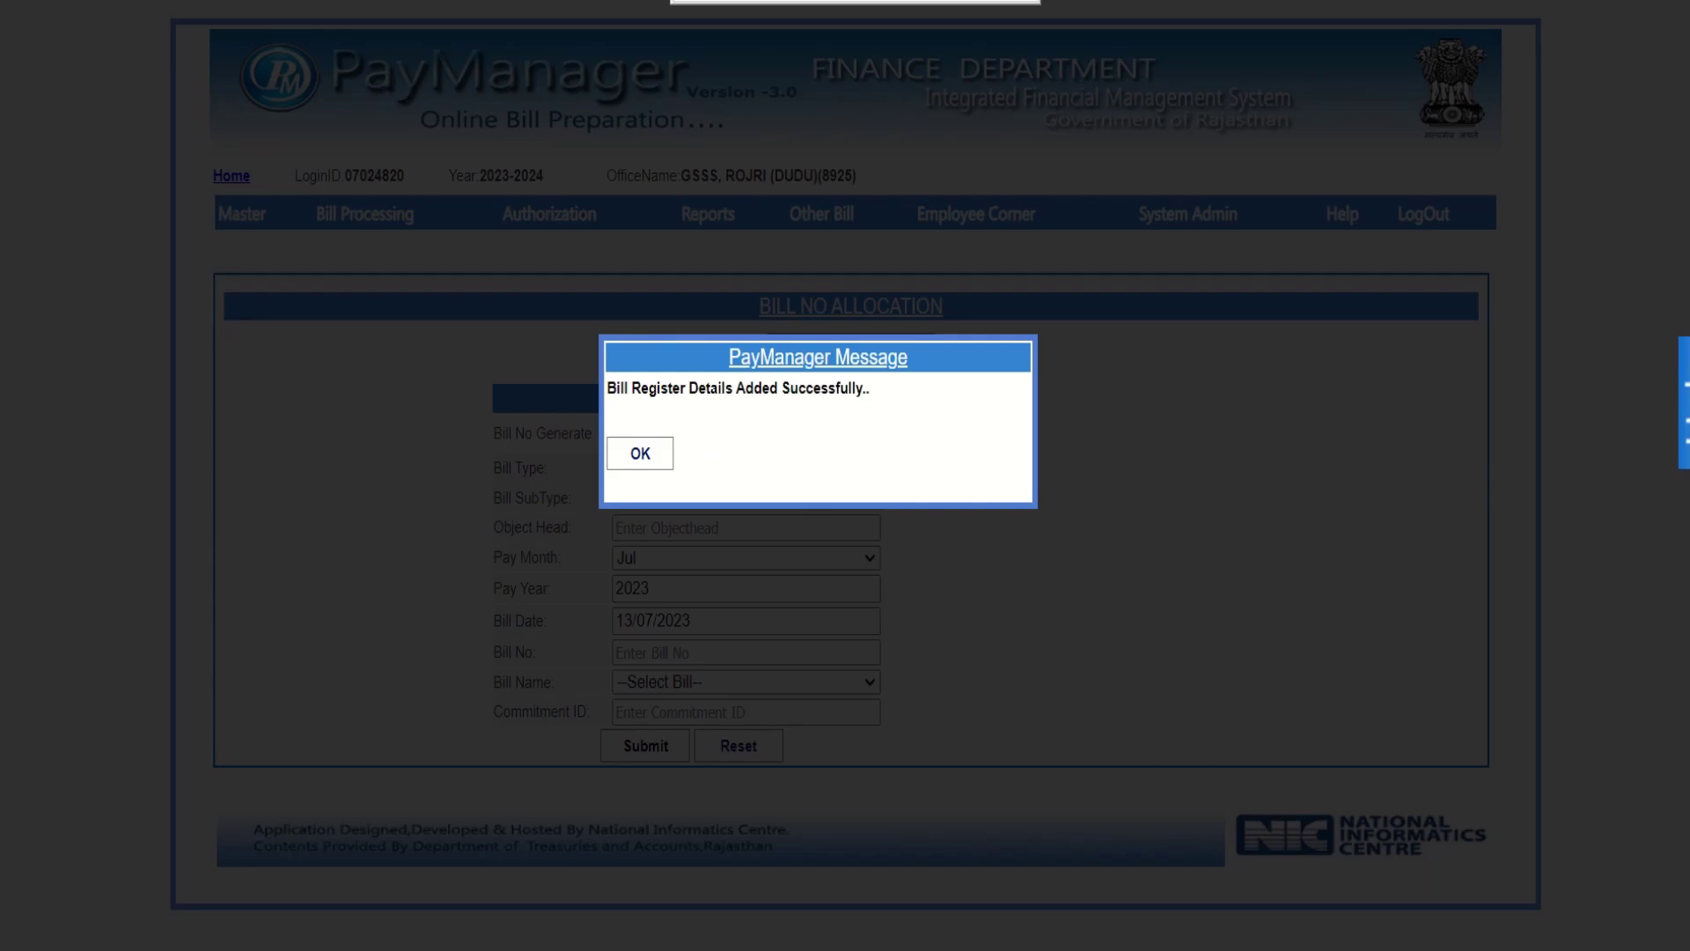
pyautogui.press('Return')
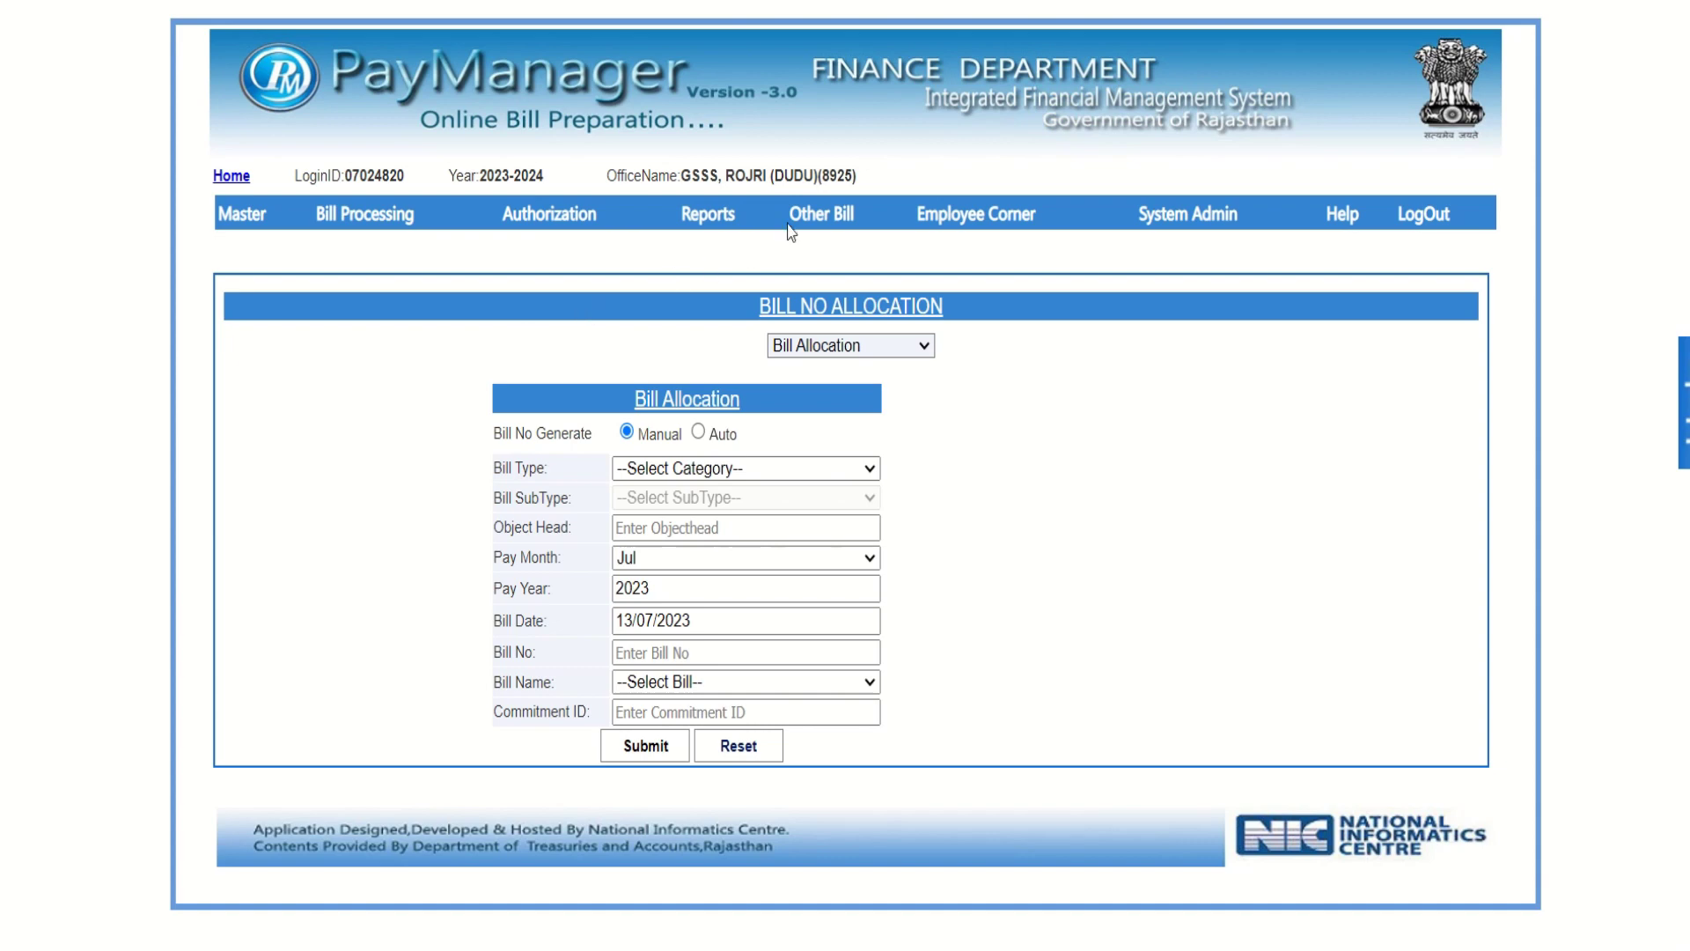
# - Open FVC Process for the FVC bills and select the allocated third-party bill for July 2023
pyautogui.moveTo(820, 222)
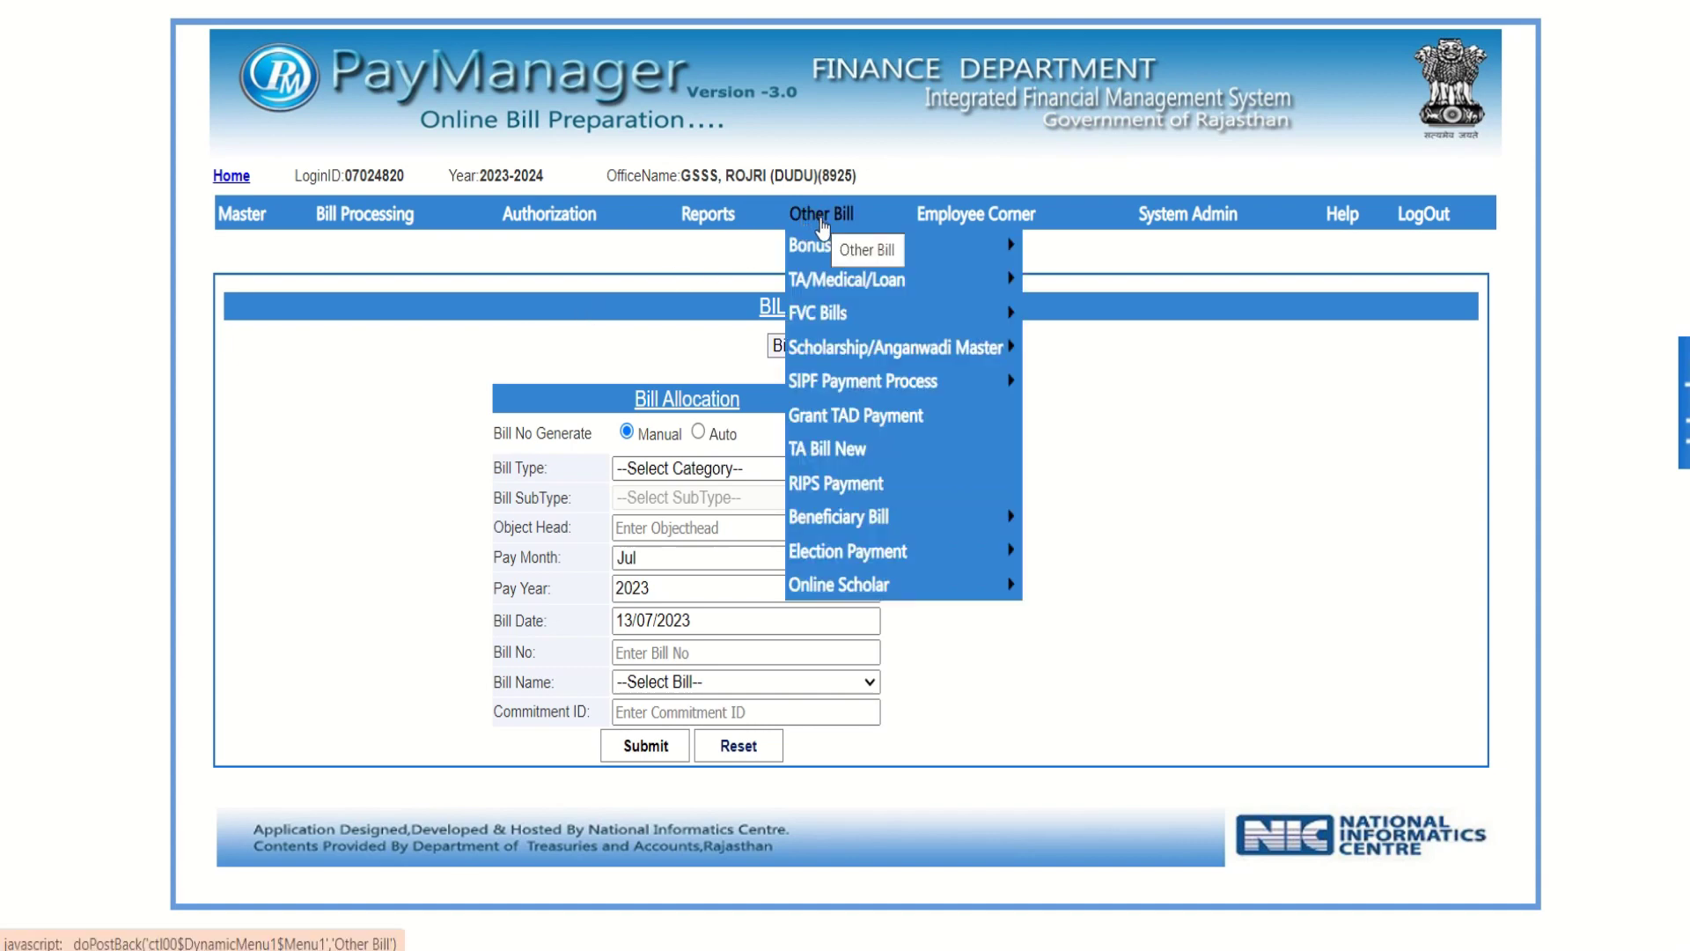
pyautogui.moveTo(821, 322)
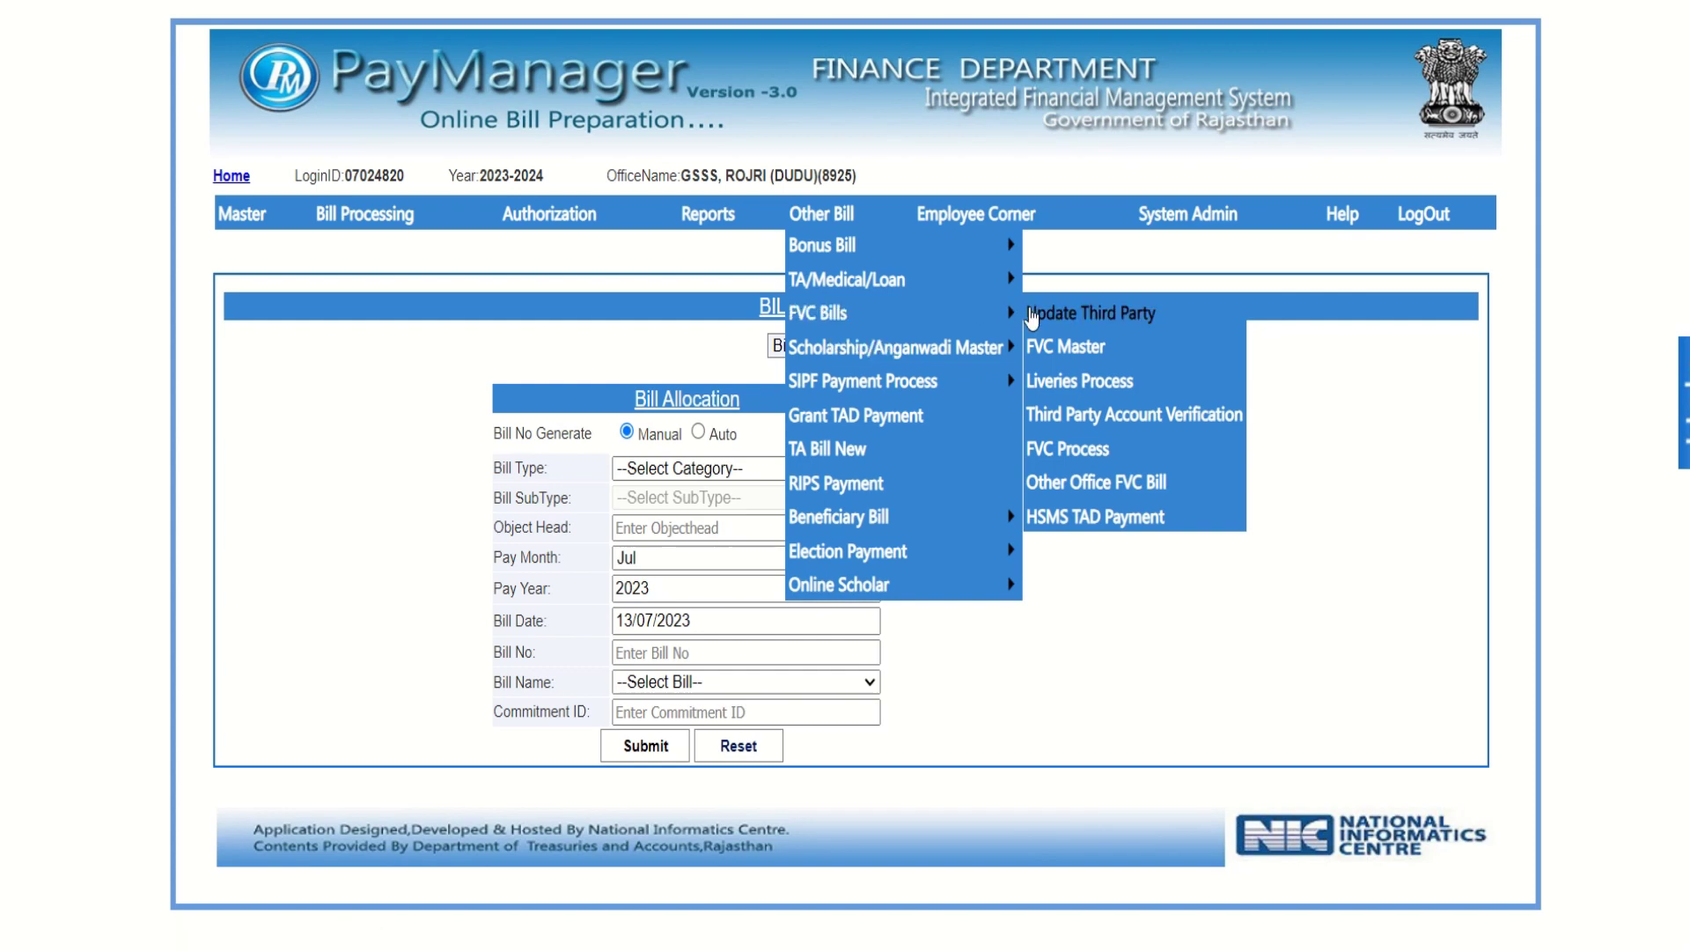
pyautogui.click(1073, 451)
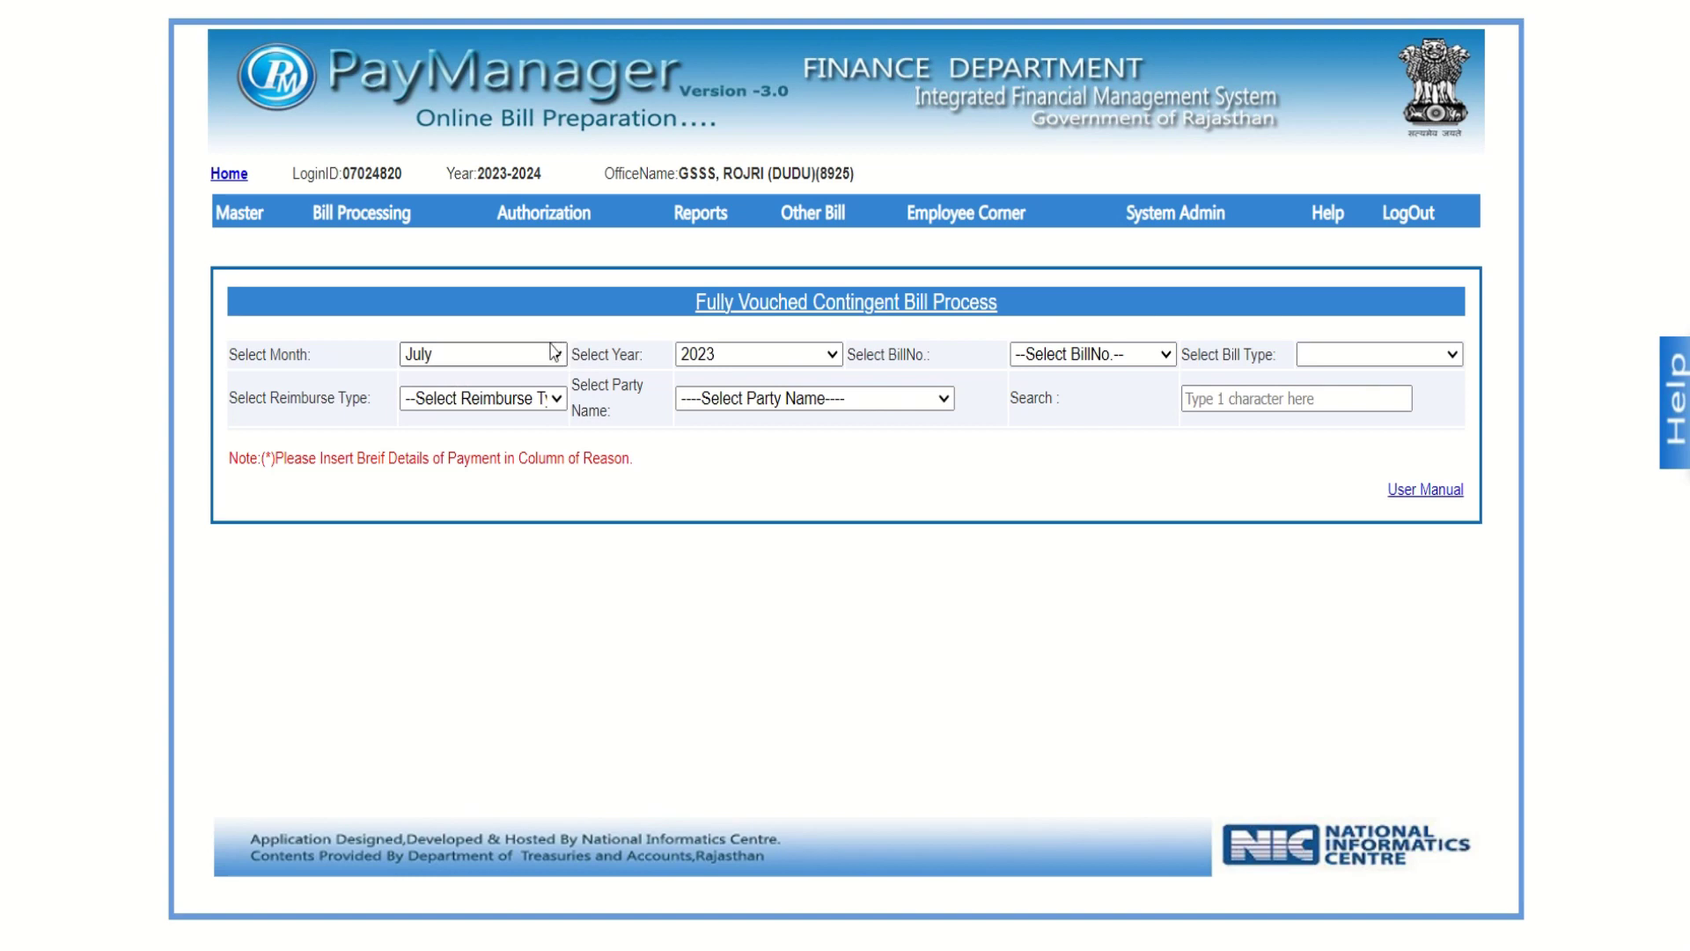
pyautogui.click(1082, 356)
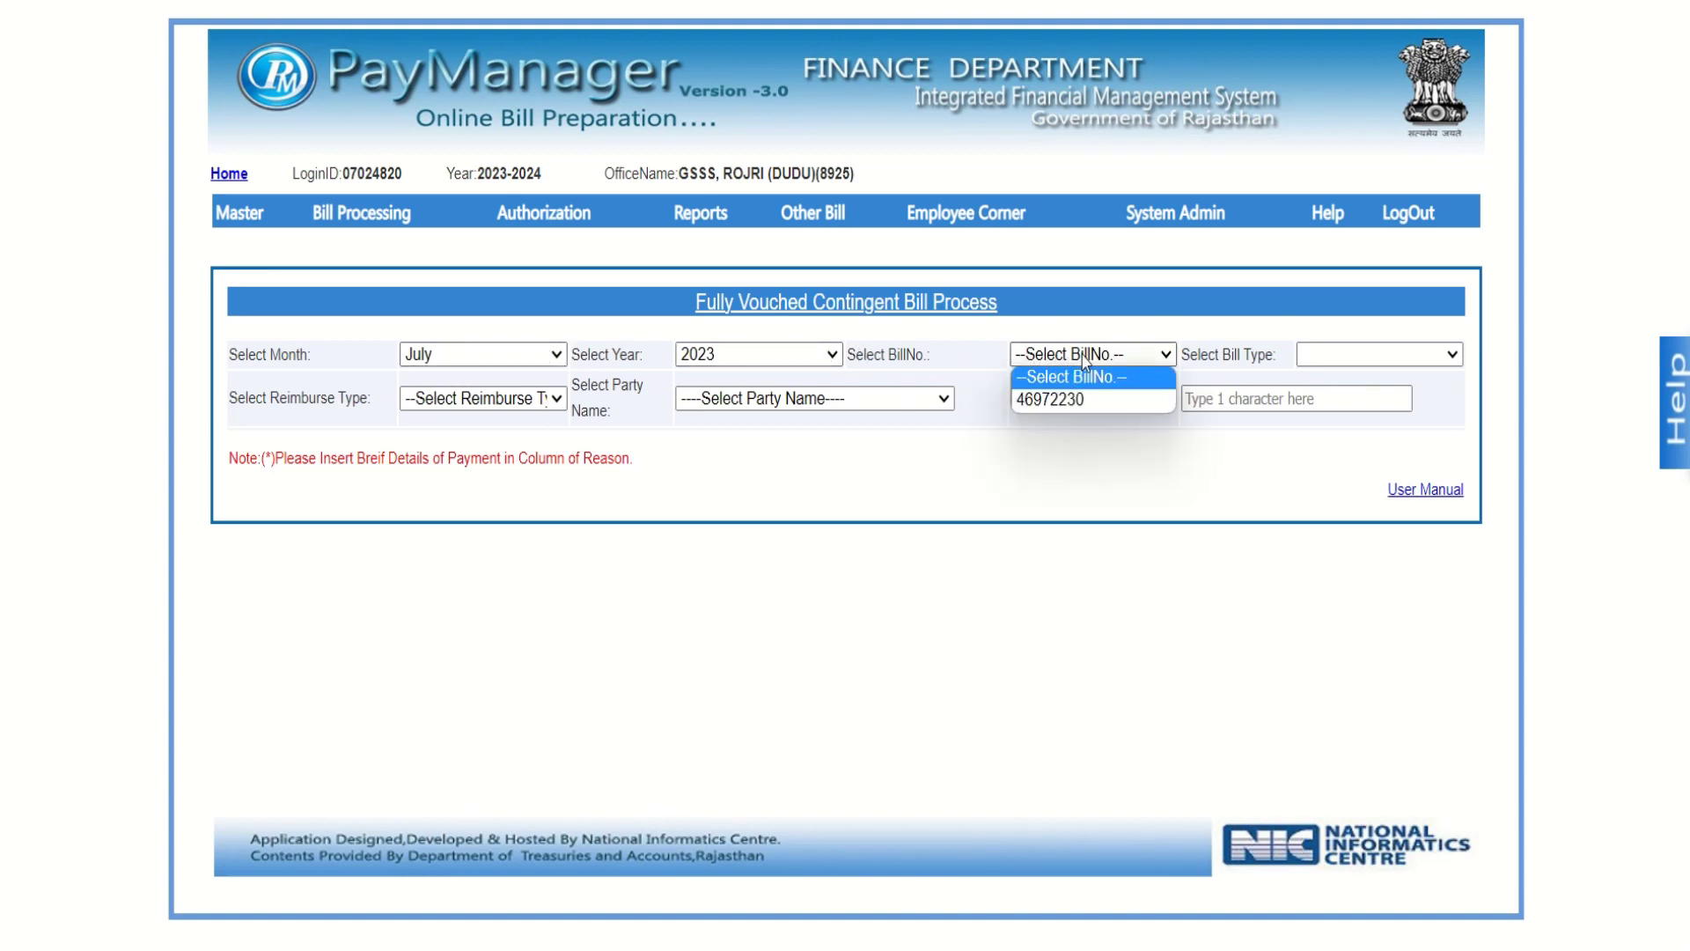
pyautogui.click(1065, 402)
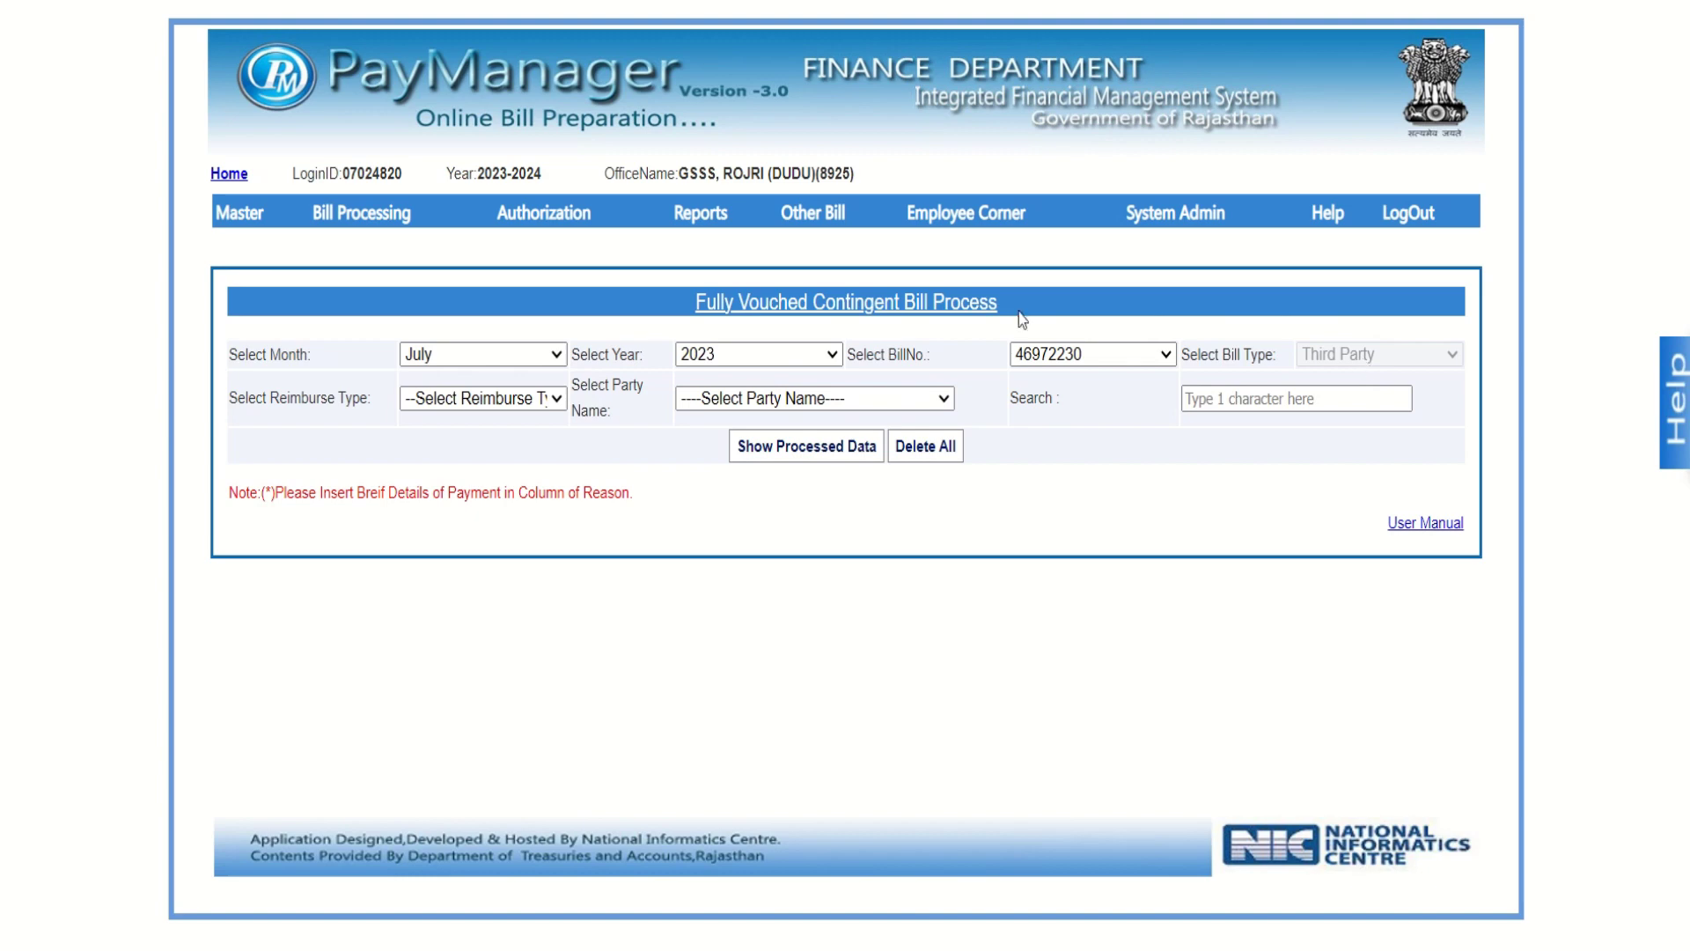
# - Set the reimburse type to Reimbursement and select the employee claiming the fee as the party
pyautogui.click(475, 407)
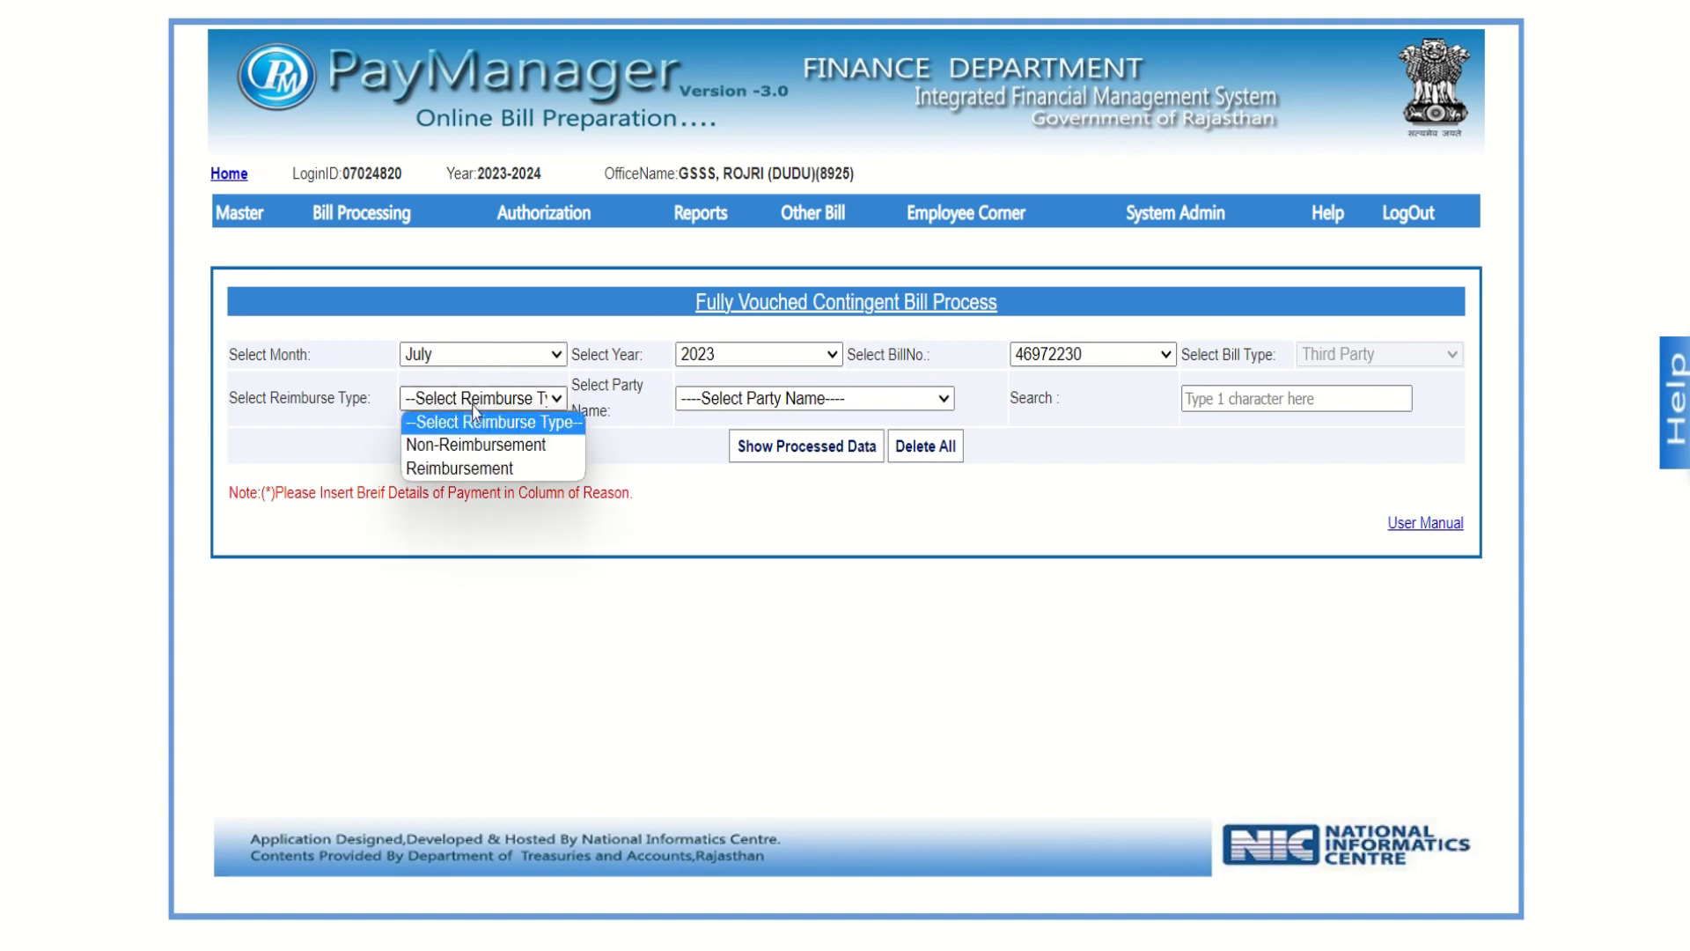
pyautogui.click(486, 471)
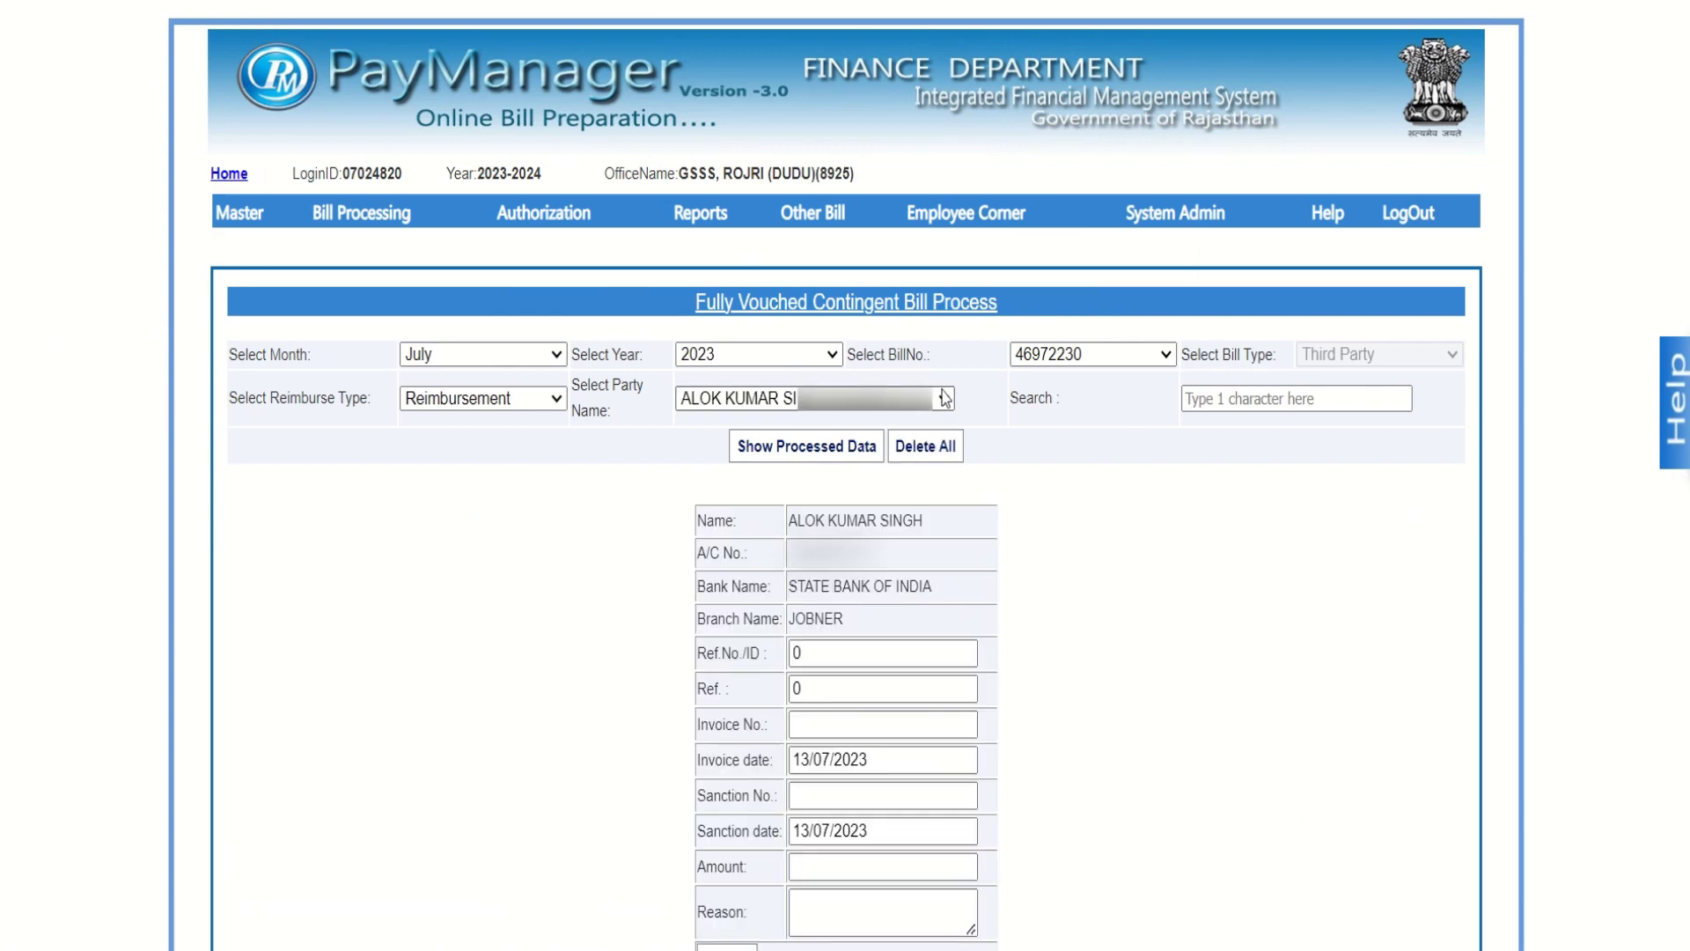
pyautogui.click(943, 400)
pyautogui.click(943, 401)
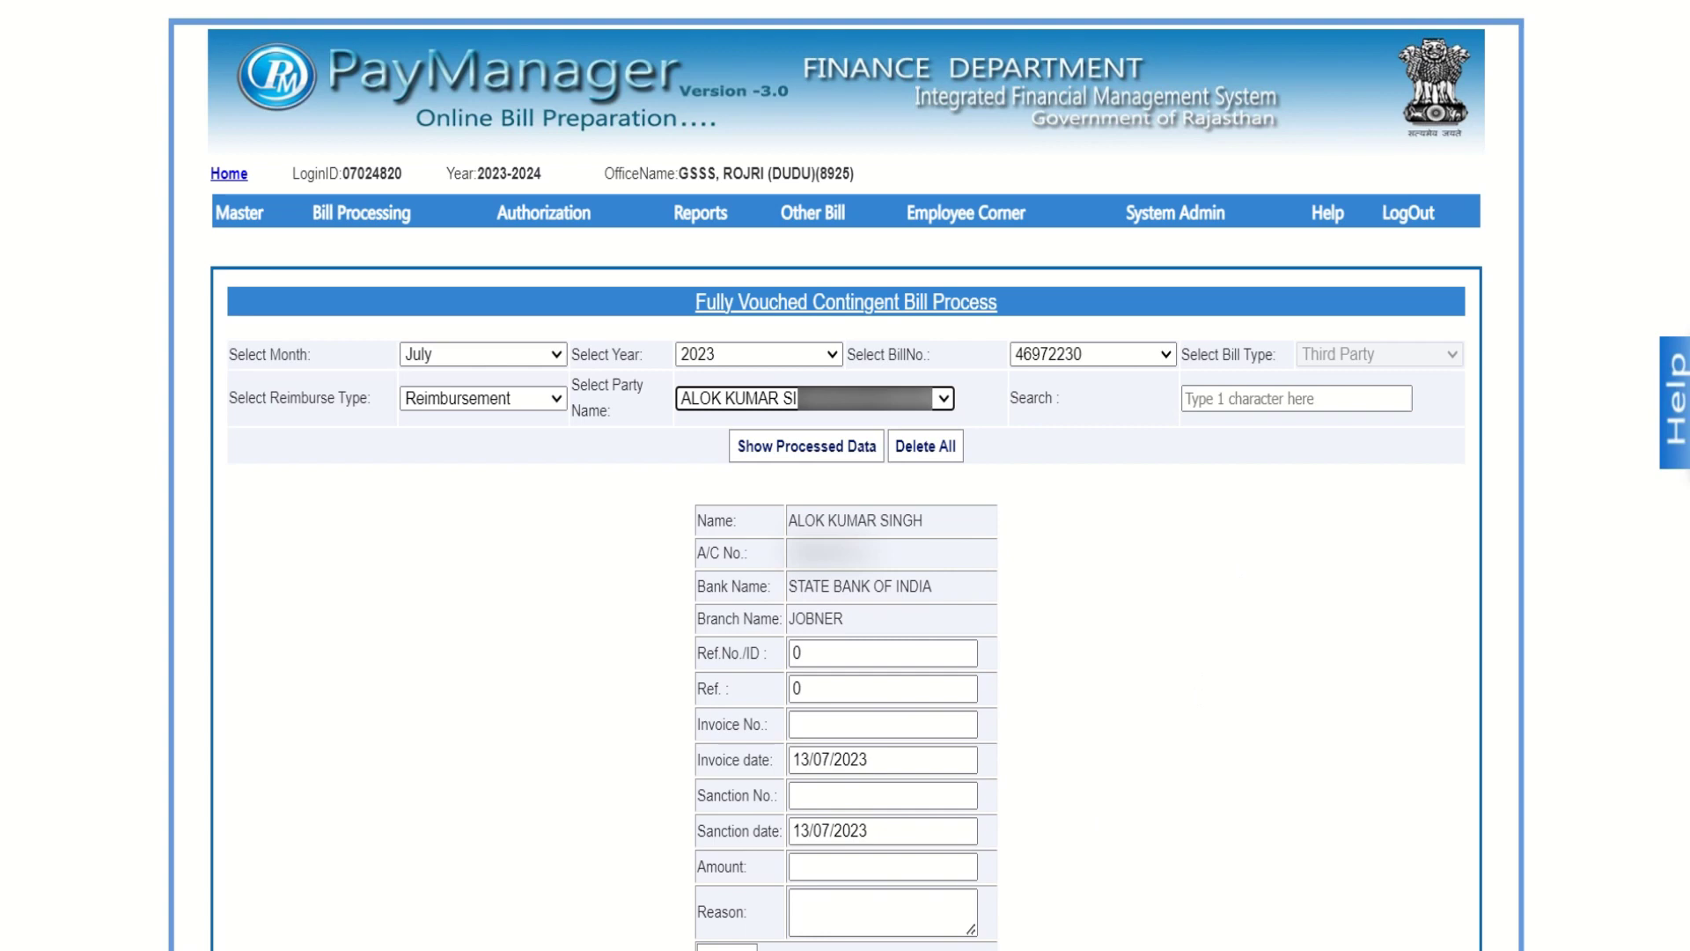
# - Enter the receipt number from the RS-CIT fee receipt as the invoice number, with 02/07/2016 as the invoice date
pyautogui.scroll(-2, 845, 476)
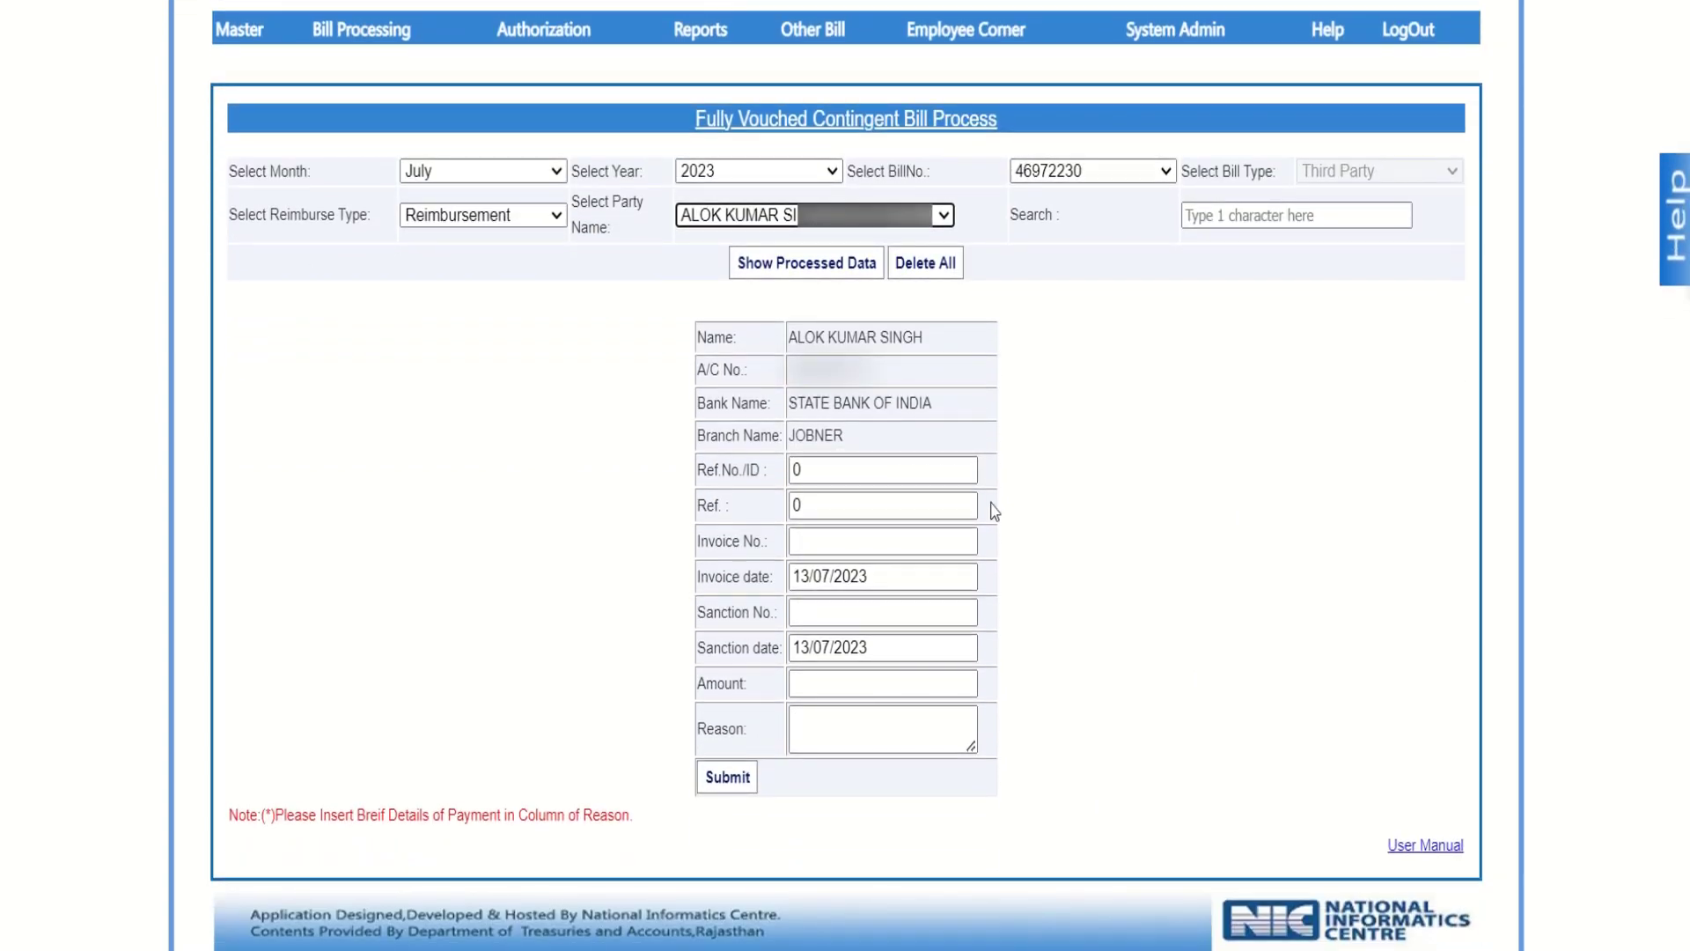
pyautogui.click(819, 474)
pyautogui.click(820, 493)
pyautogui.click(809, 547)
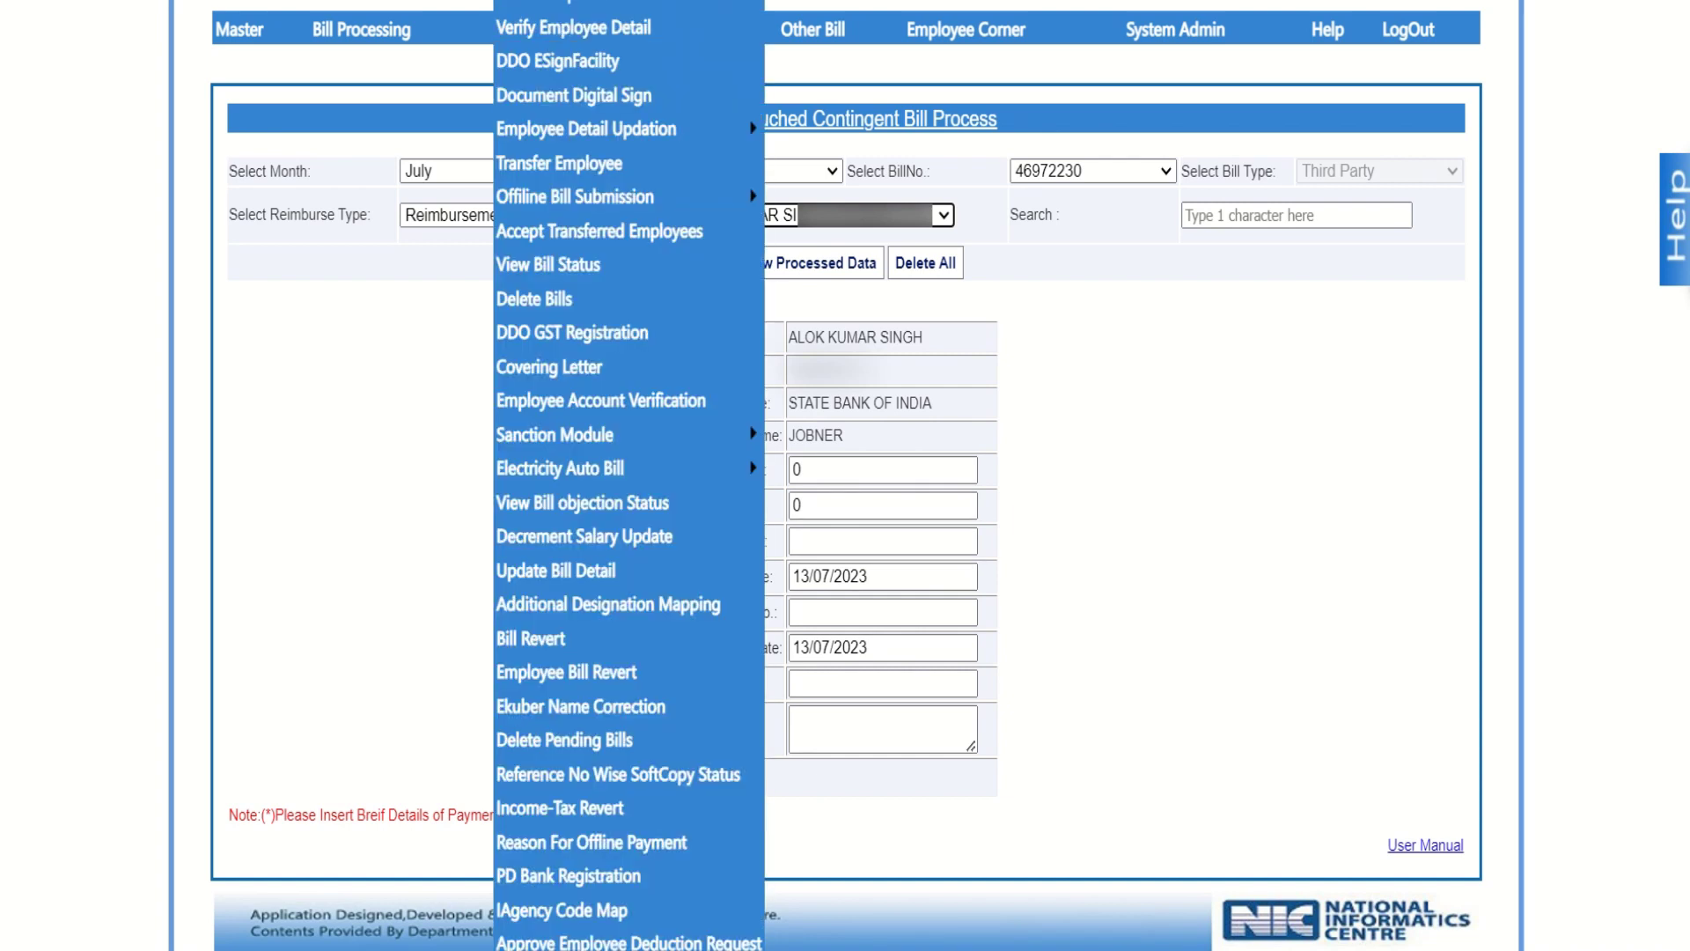
pyautogui.hotkey('alt', 'Tab')
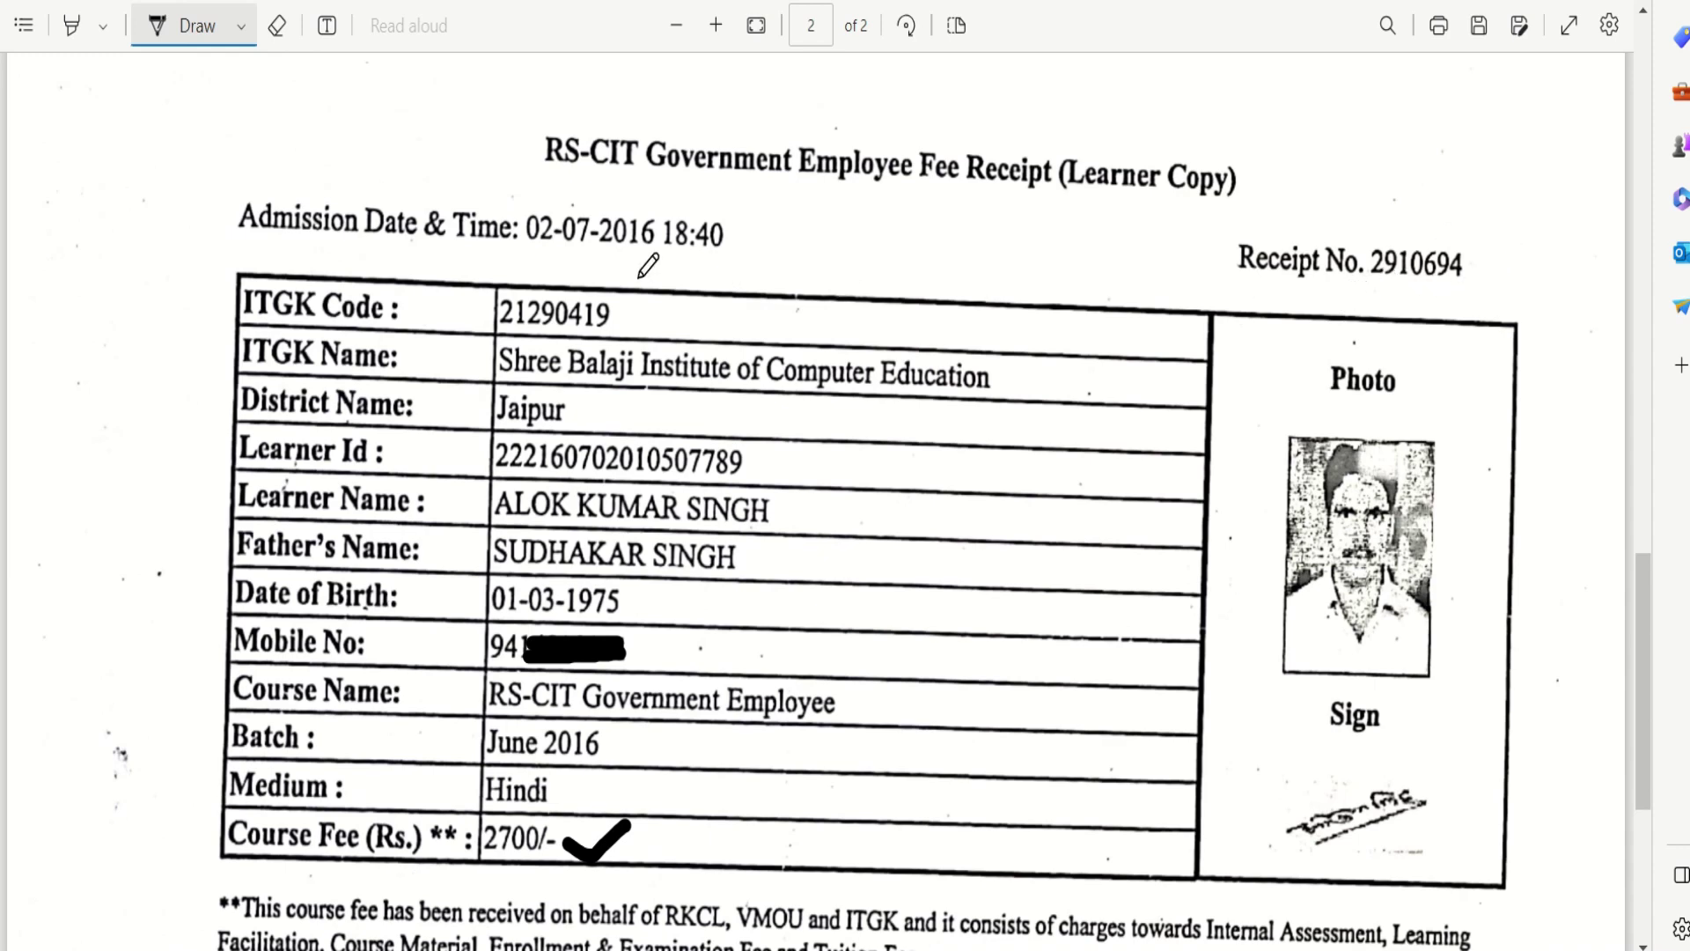
pyautogui.moveTo(521, 261); pyautogui.dragTo(662, 269)
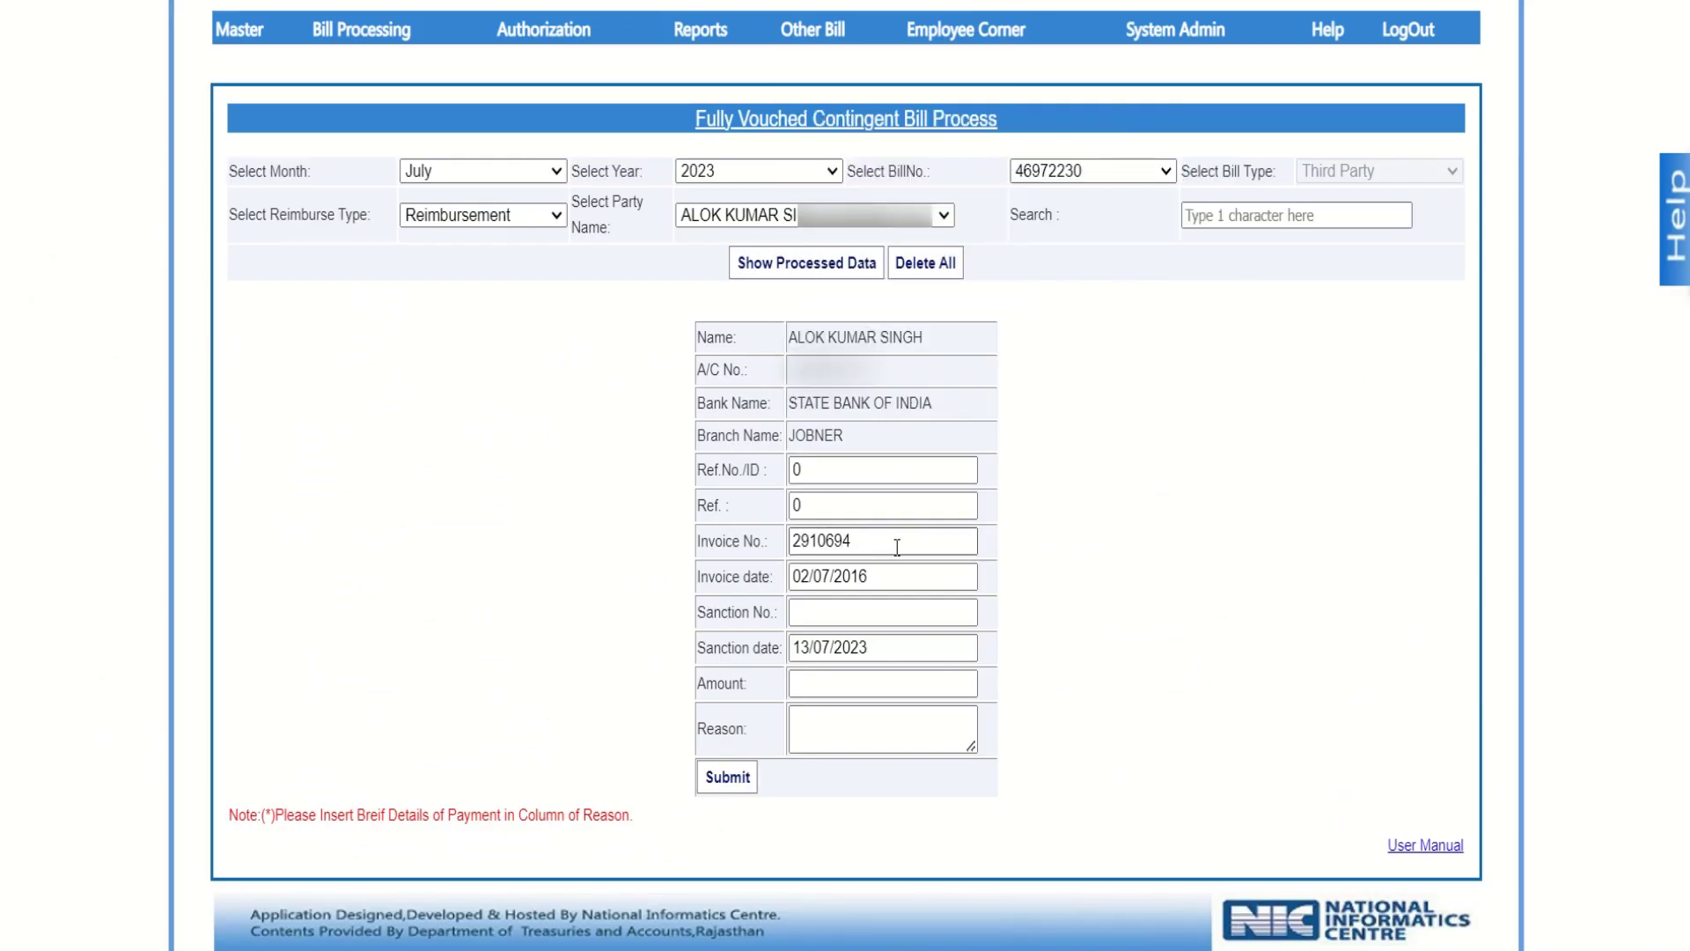
pyautogui.click(892, 577)
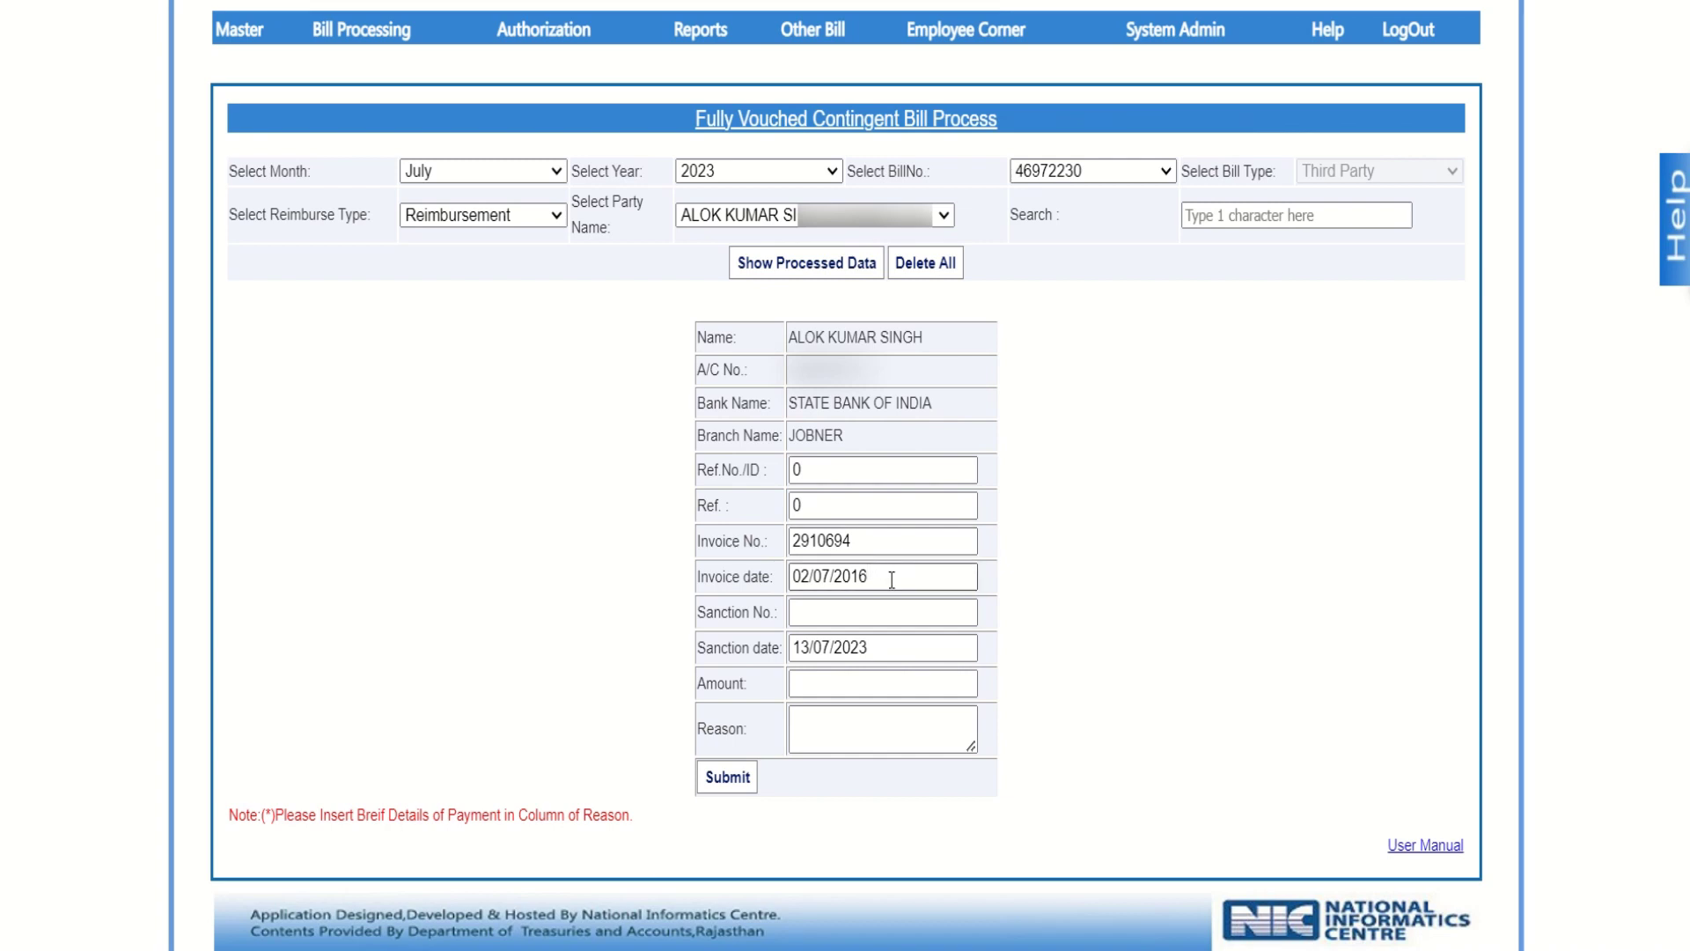
# - Set the sanction number to 67 and the reason to RSCIT FEE REIMBURESEMENT
pyautogui.click(822, 612)
pyautogui.hotkey('alt', 'Tab')
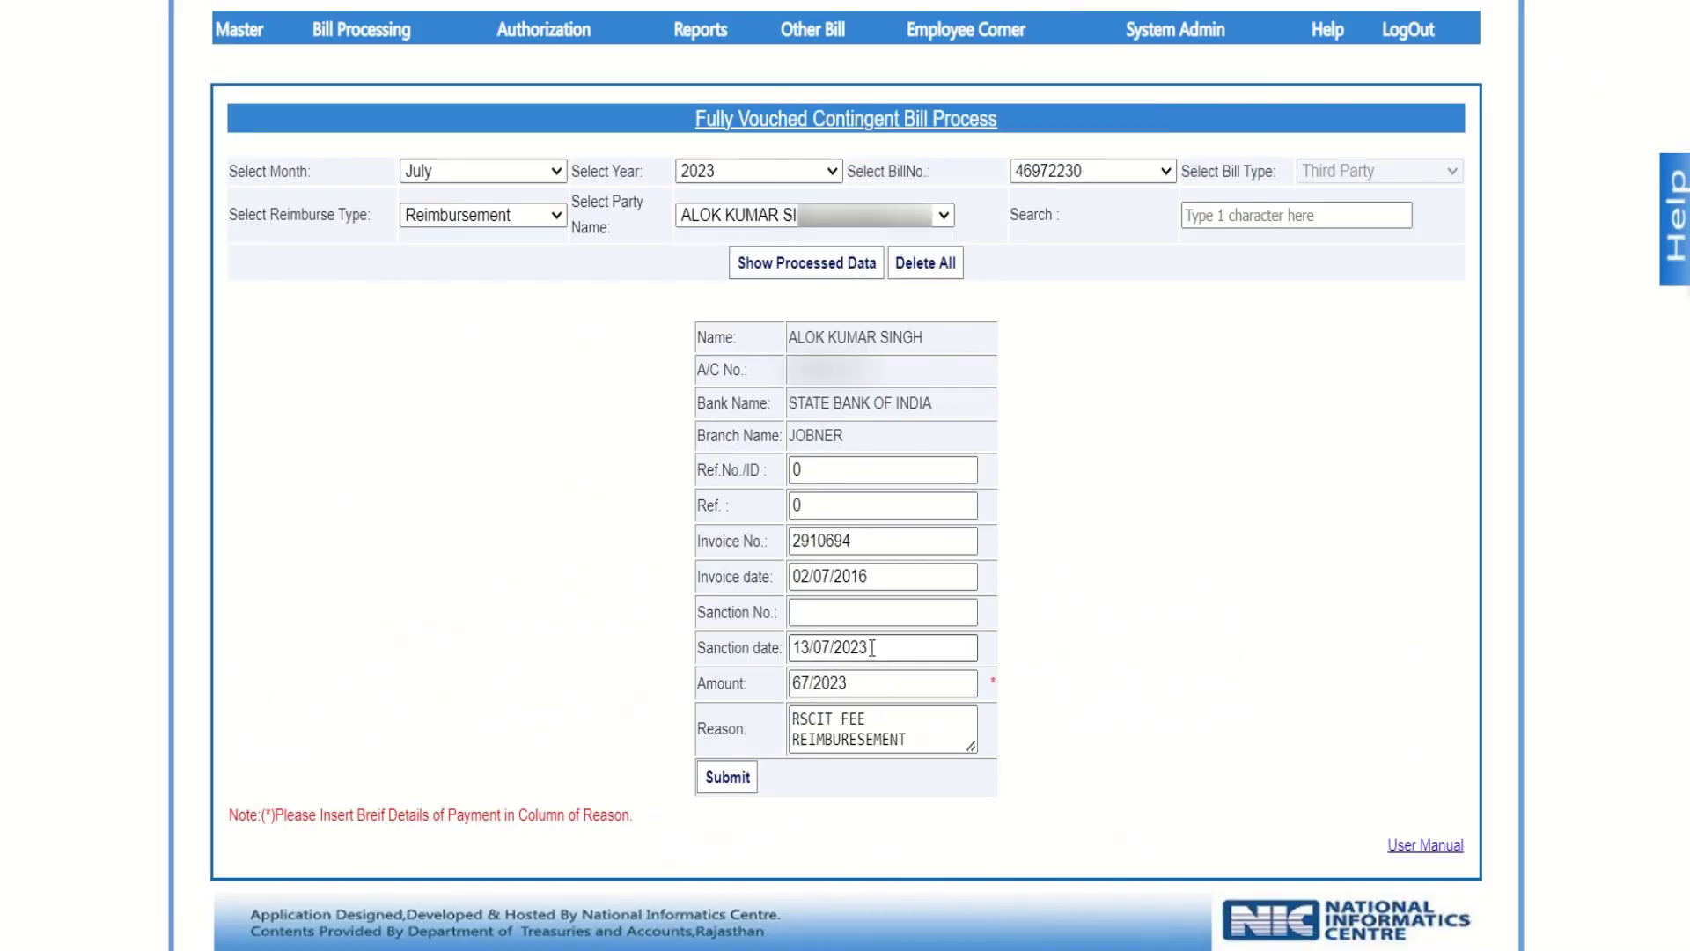
pyautogui.click(830, 613)
pyautogui.write('67')
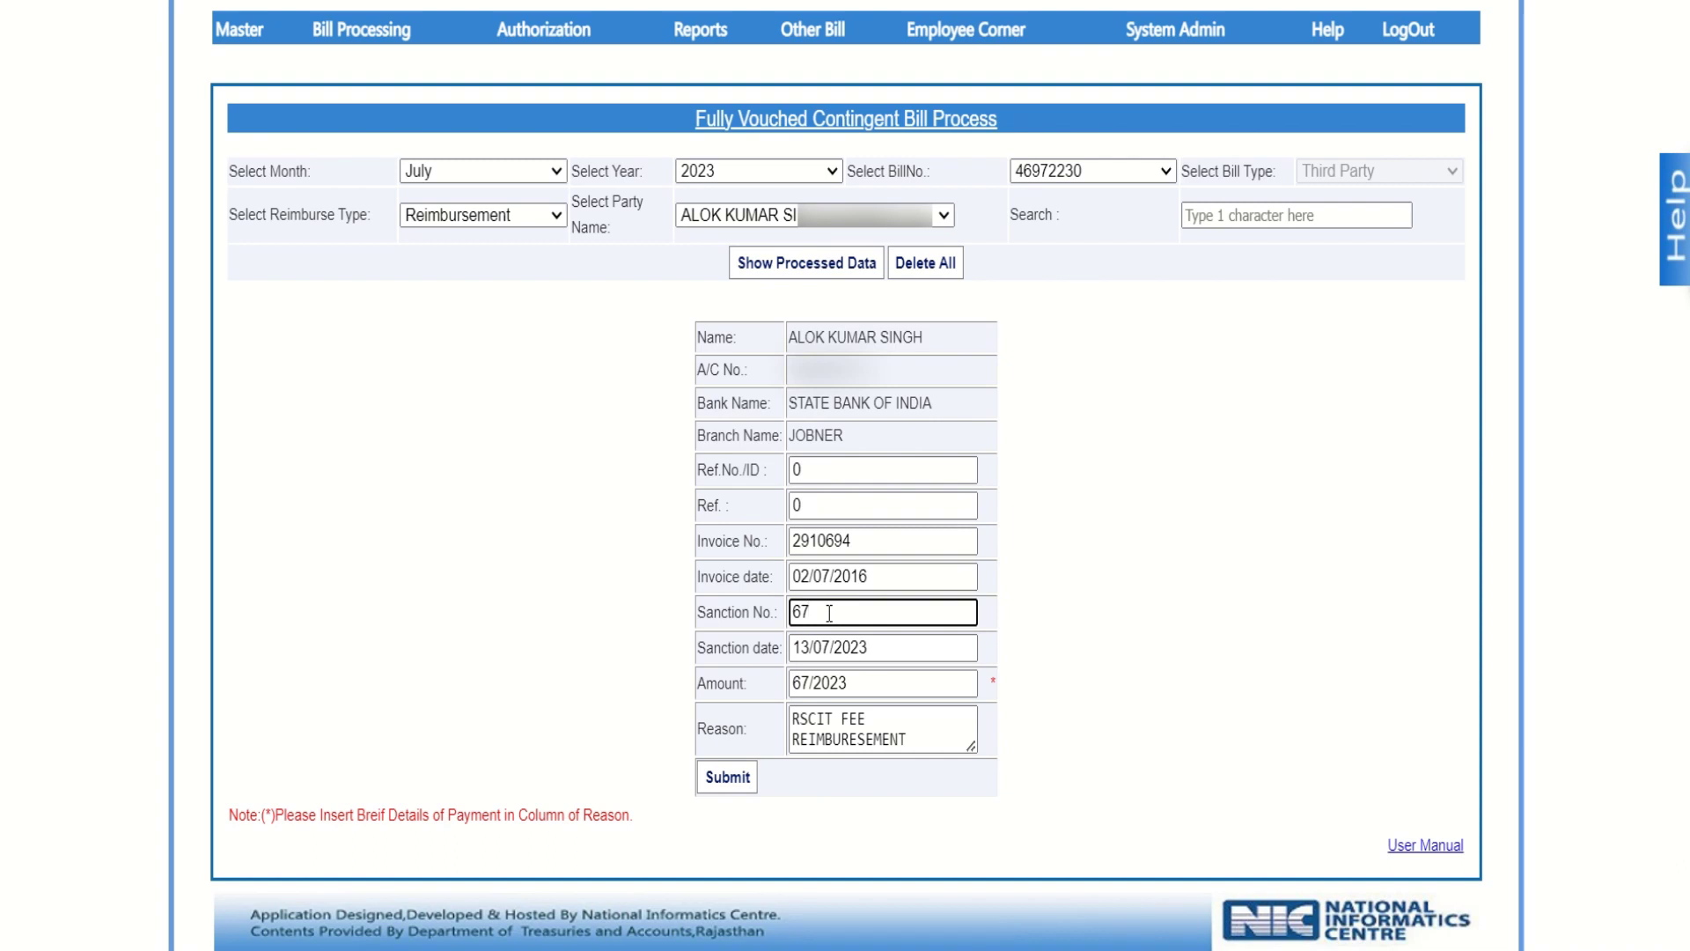
# - Replace the amount with 2700 and submit the employee's reimbursement entry
pyautogui.click(873, 686)
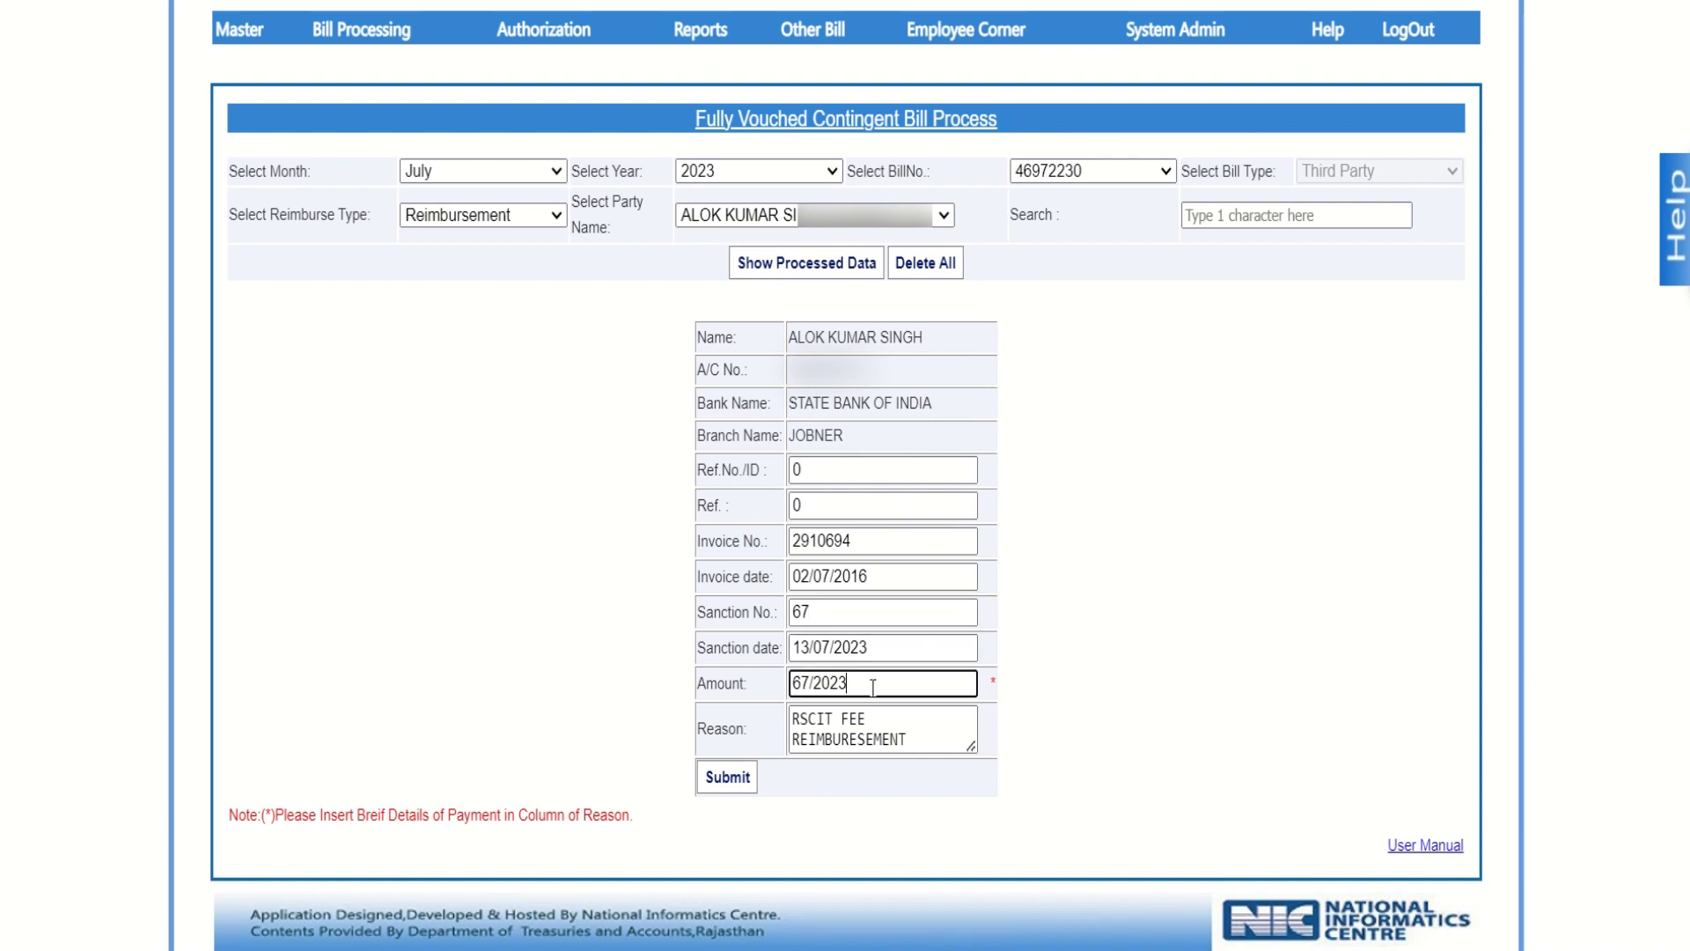
pyautogui.press('BackSpace')
pyautogui.press('BackSpace')
pyautogui.press('BackSpace')
pyautogui.press('BackSpace')
pyautogui.press('BackSpace')
pyautogui.press('BackSpace')
pyautogui.press('BackSpace')
pyautogui.write('2700')
pyautogui.click(727, 778)
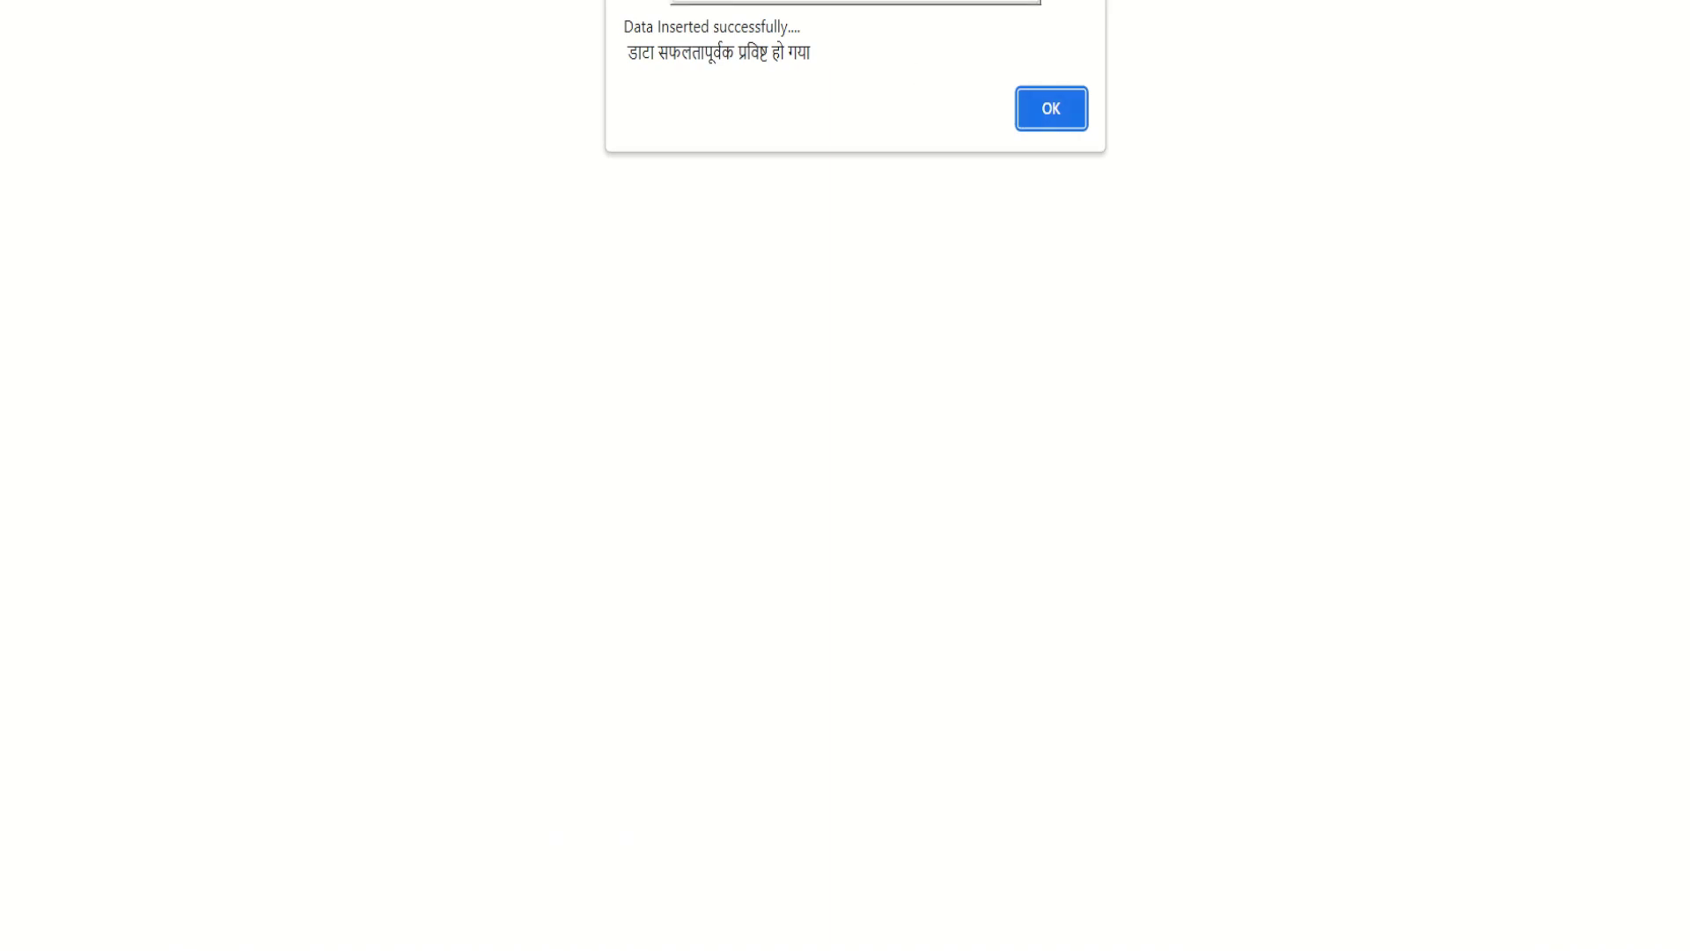
pyautogui.press('Return')
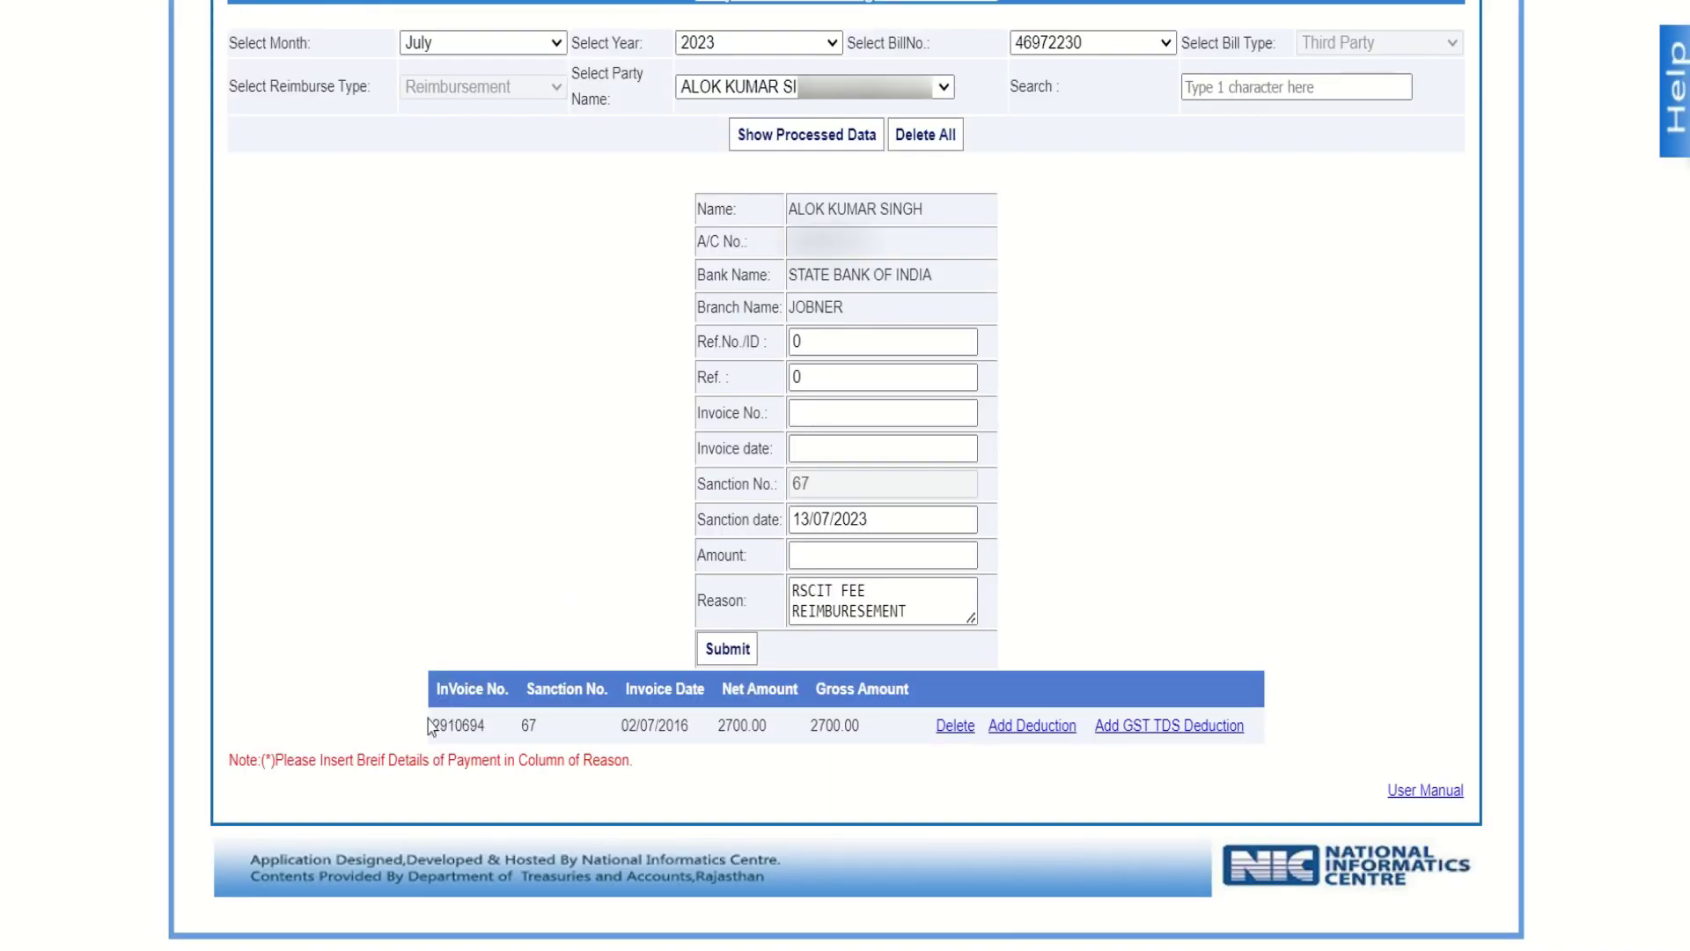
pyautogui.moveTo(433, 729); pyautogui.dragTo(472, 725)
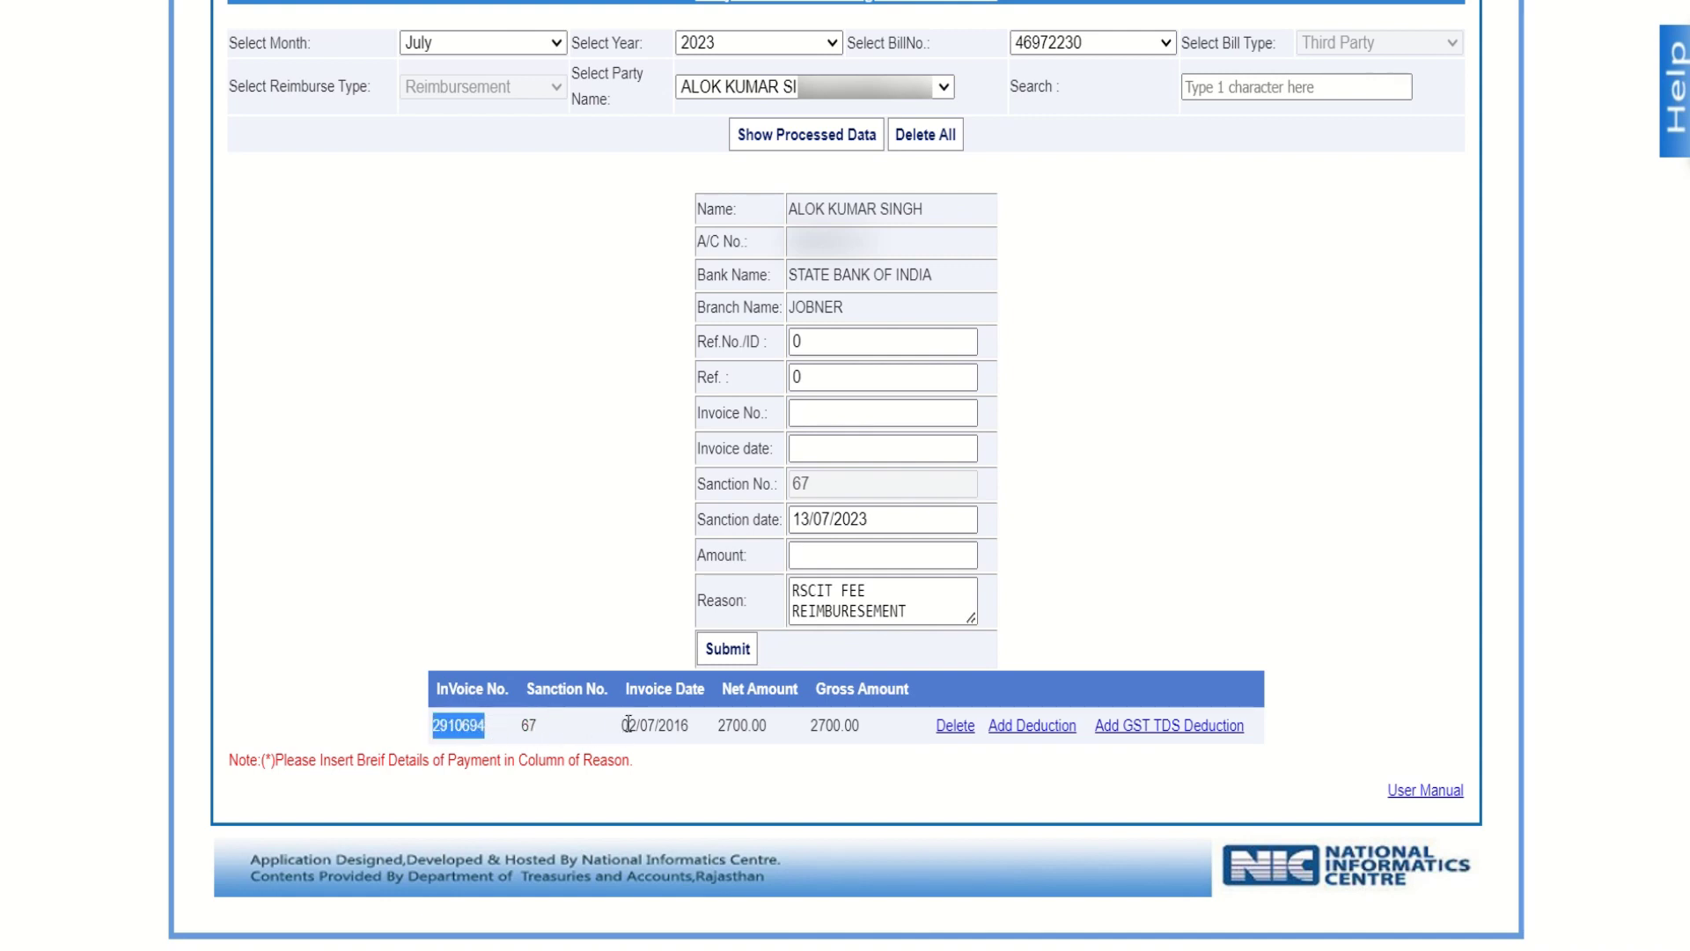
pyautogui.moveTo(620, 725); pyautogui.dragTo(768, 728)
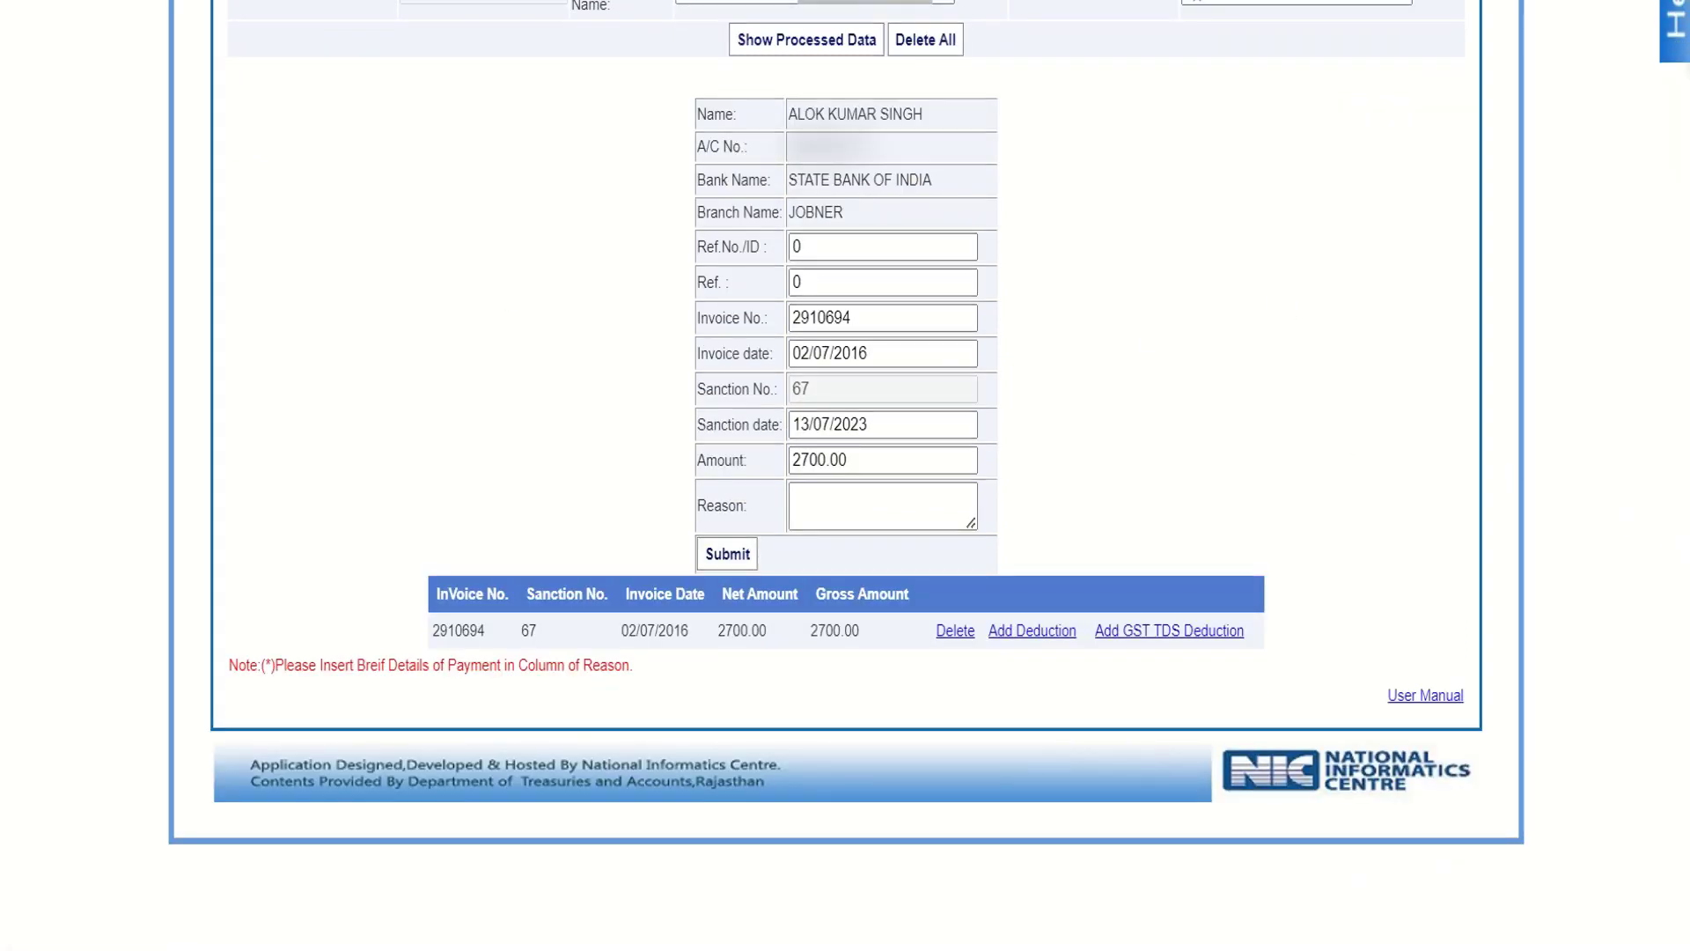
# - Open Document Upload and select the FVC bill of group PLAN for July 2023
pyautogui.scroll(5, 845, 475)
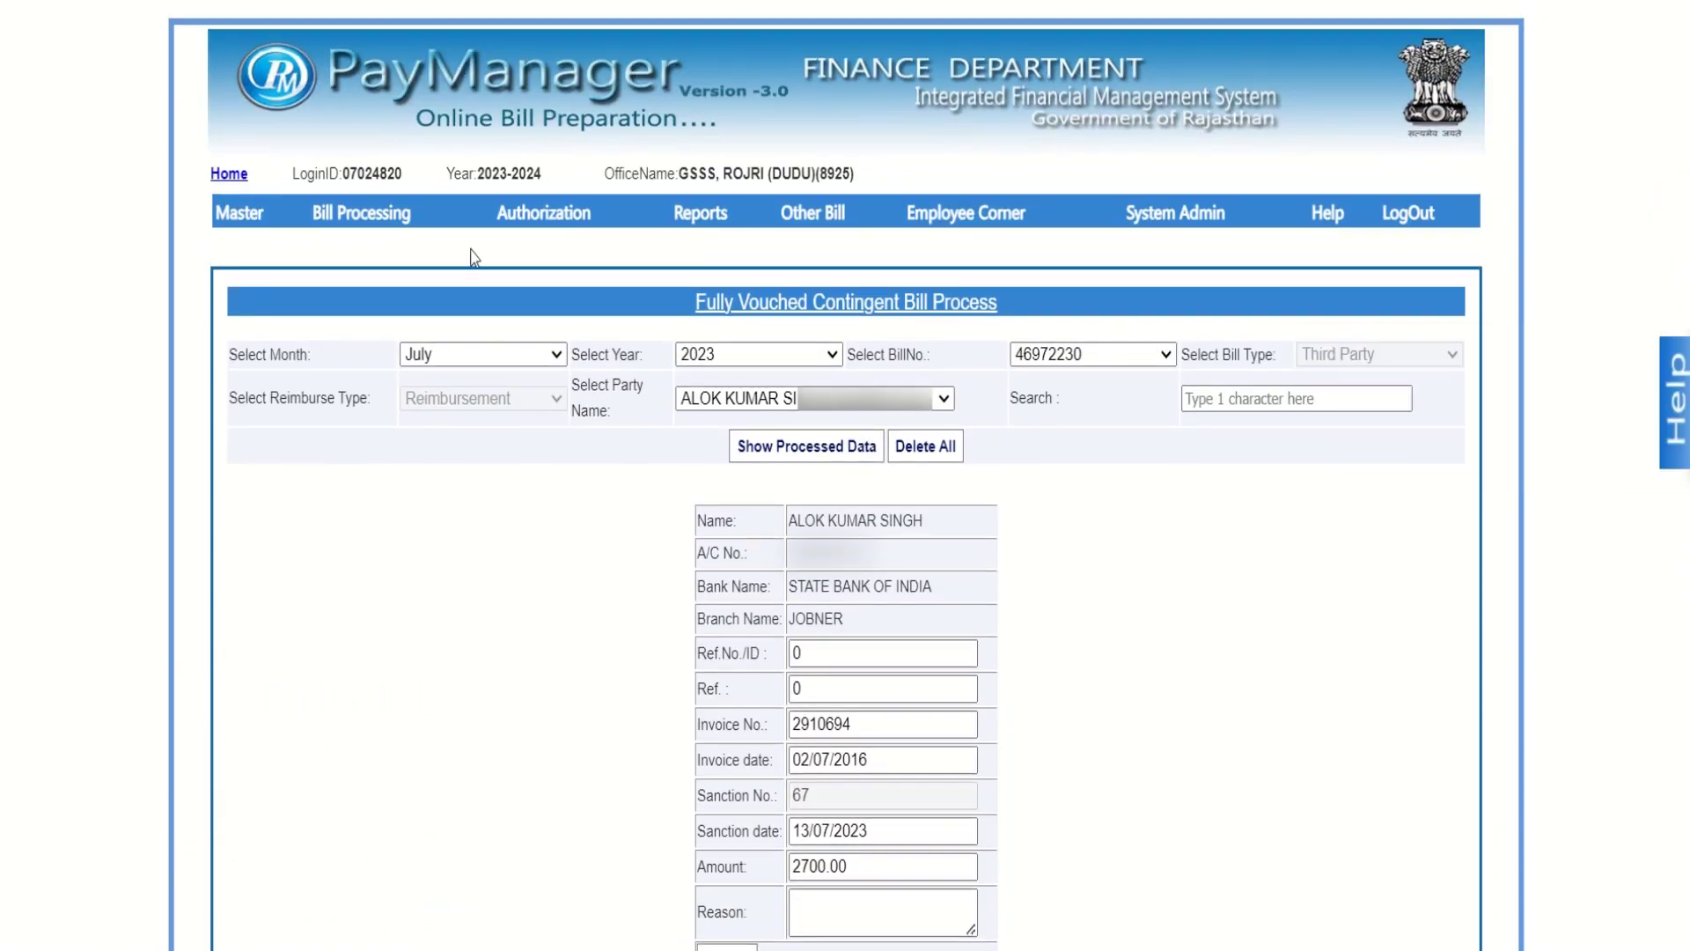
pyautogui.moveTo(526, 227)
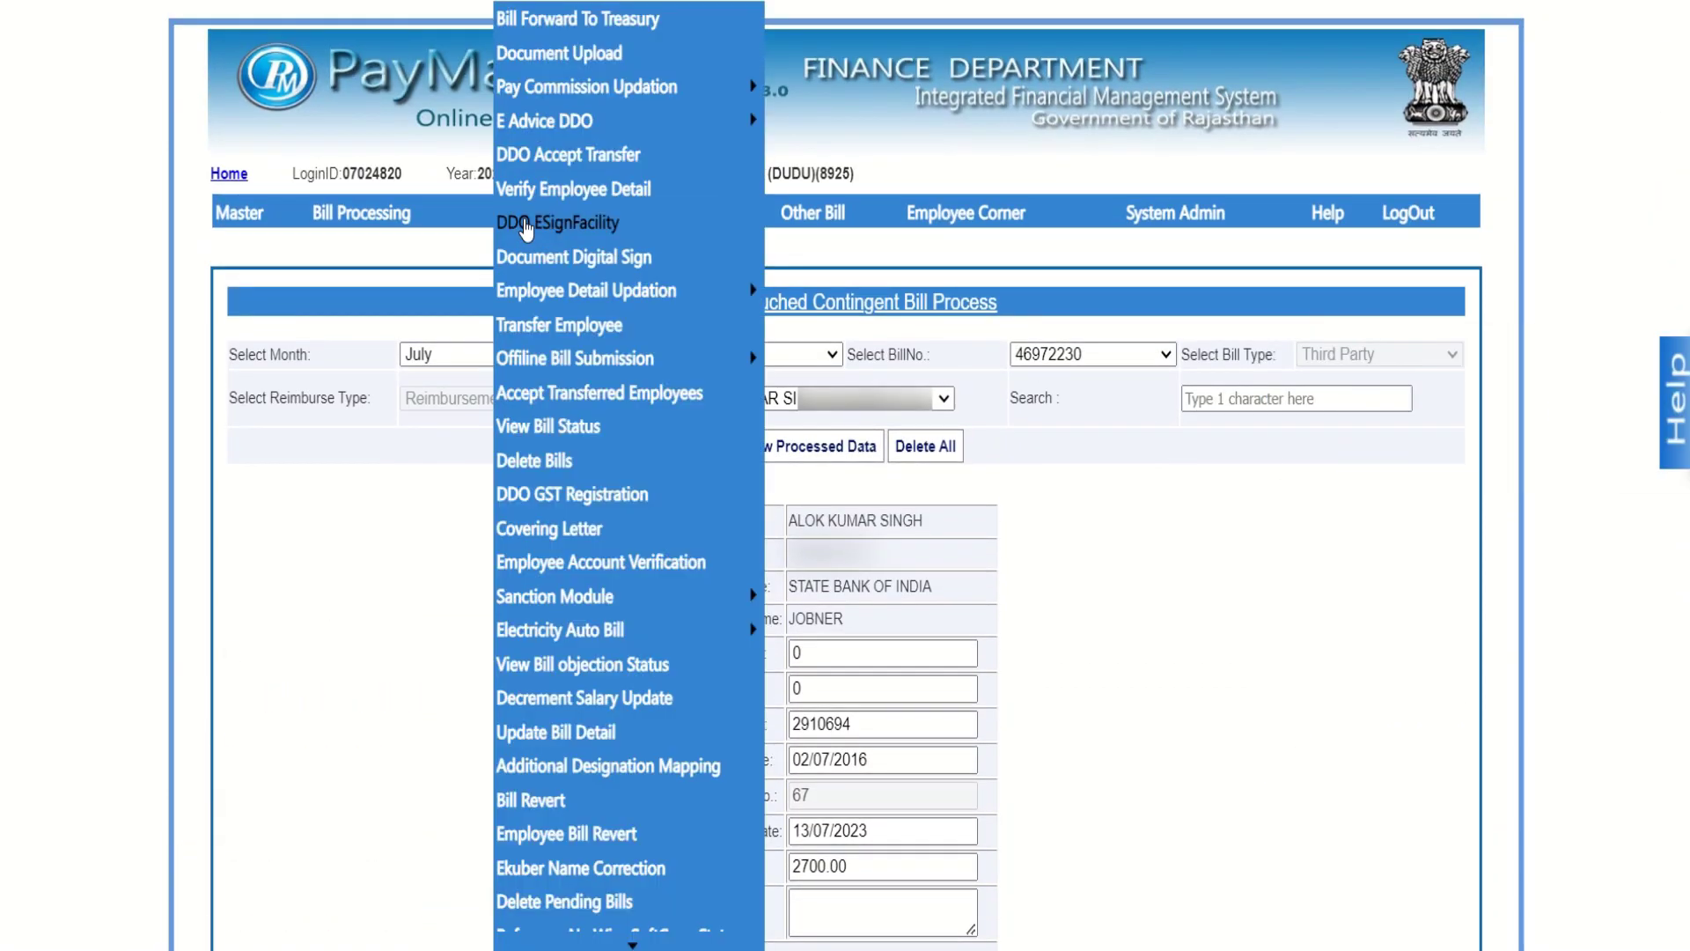
pyautogui.click(570, 54)
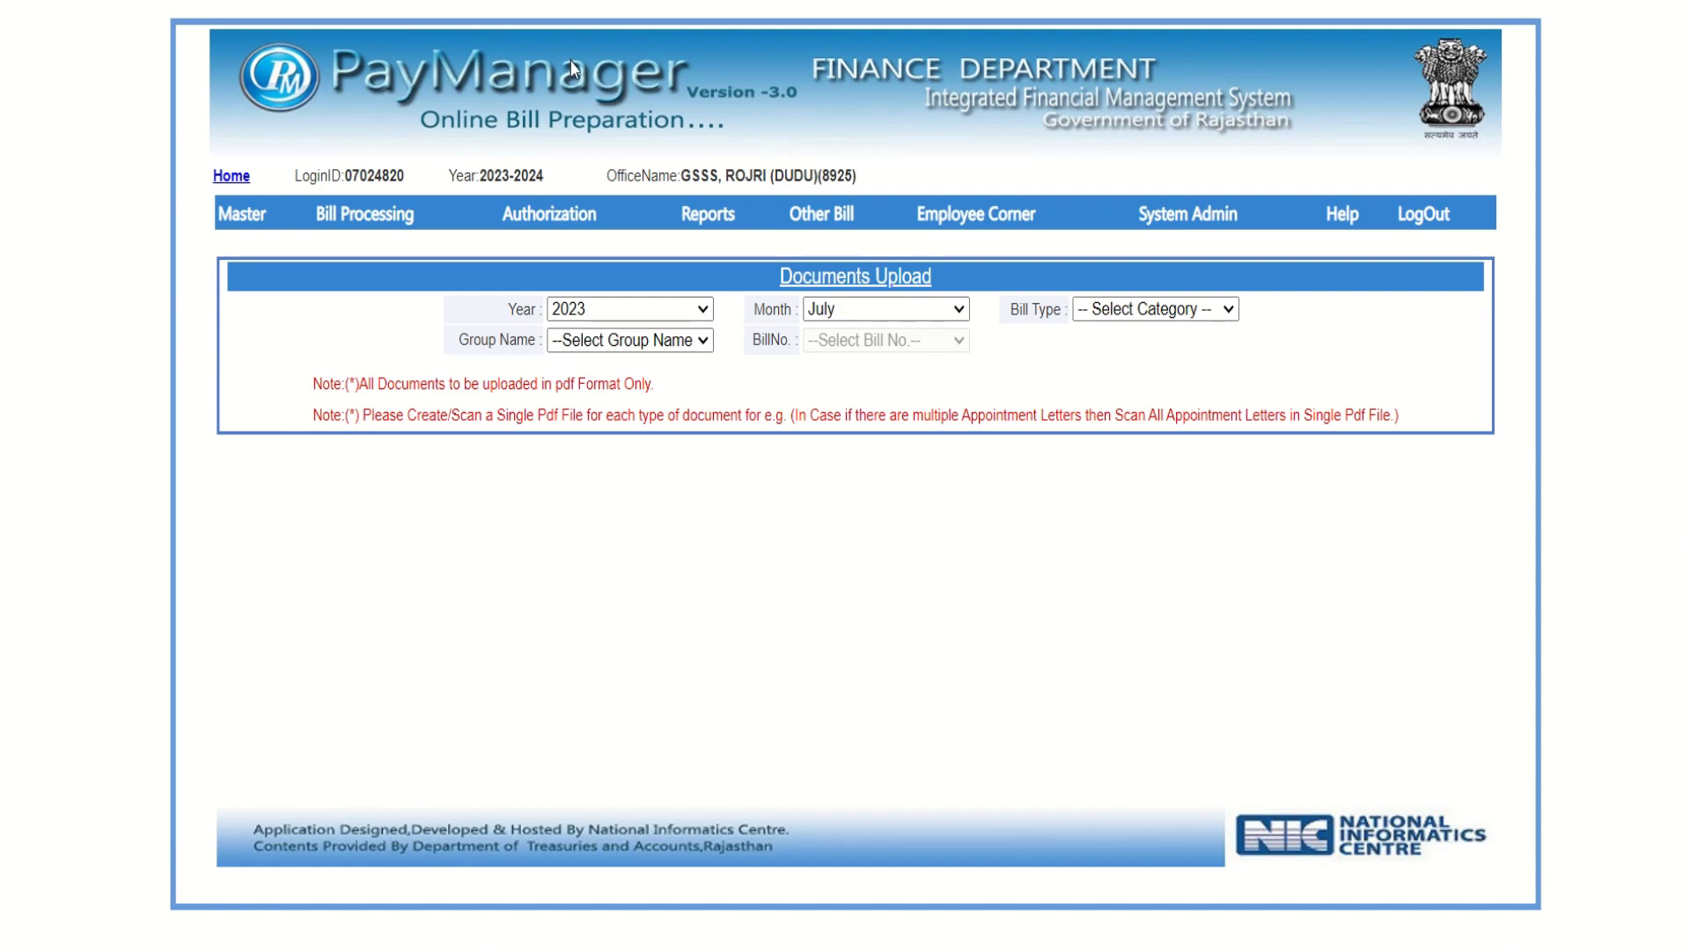
pyautogui.moveTo(555, 214)
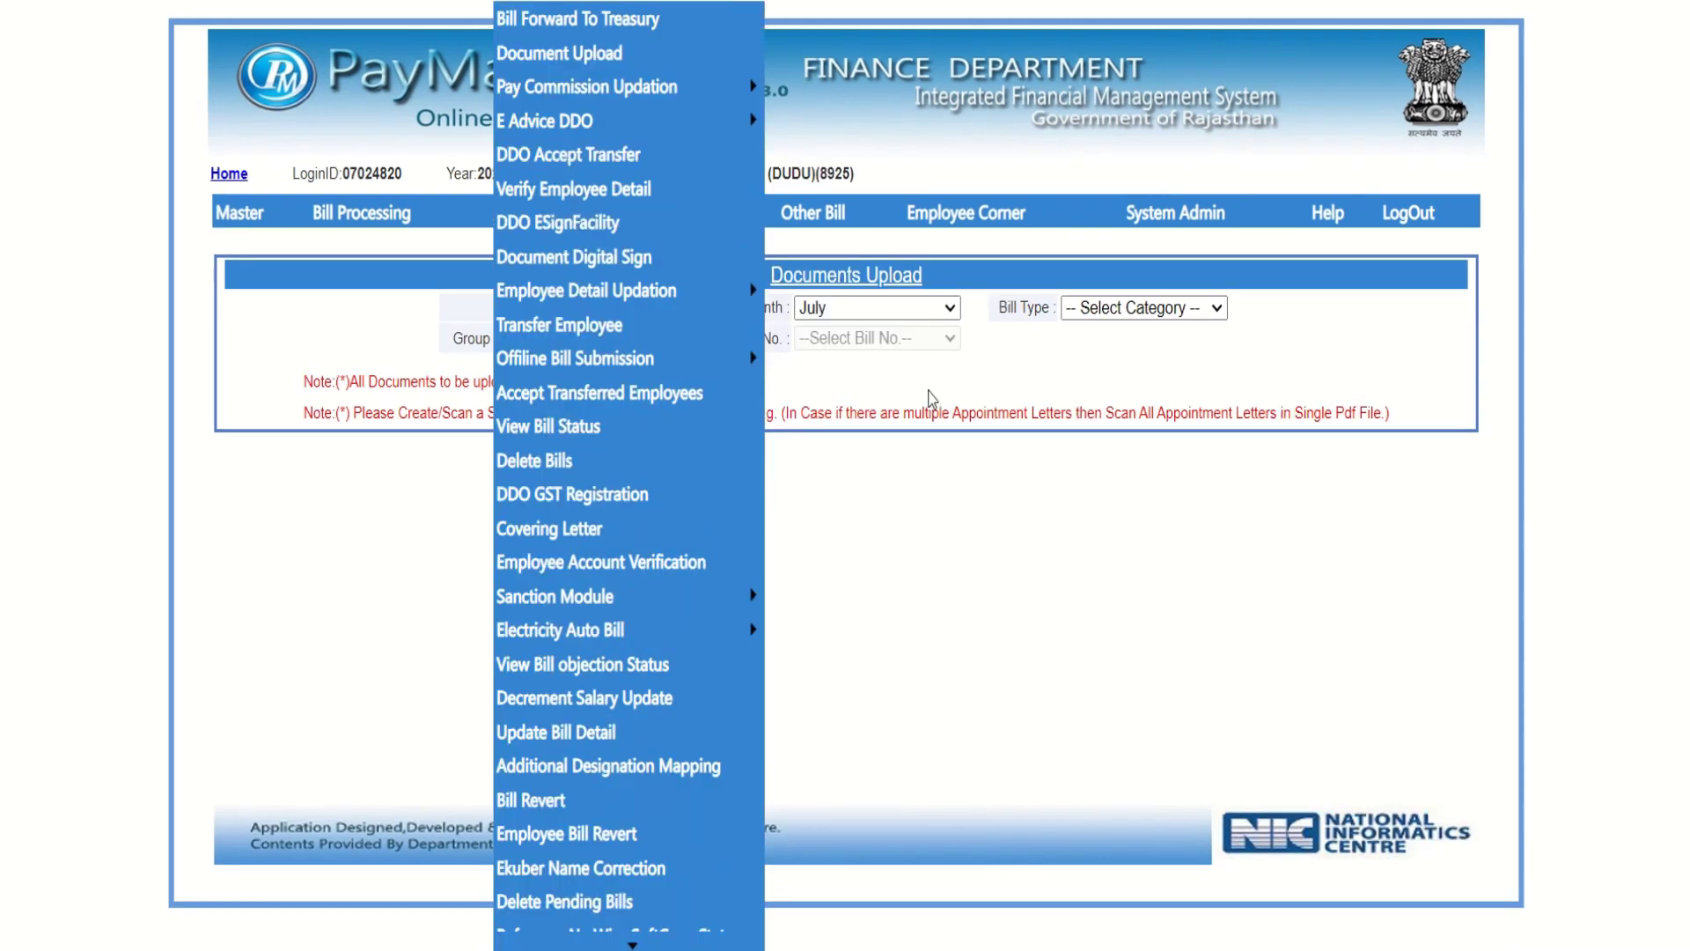
pyautogui.click(1144, 310)
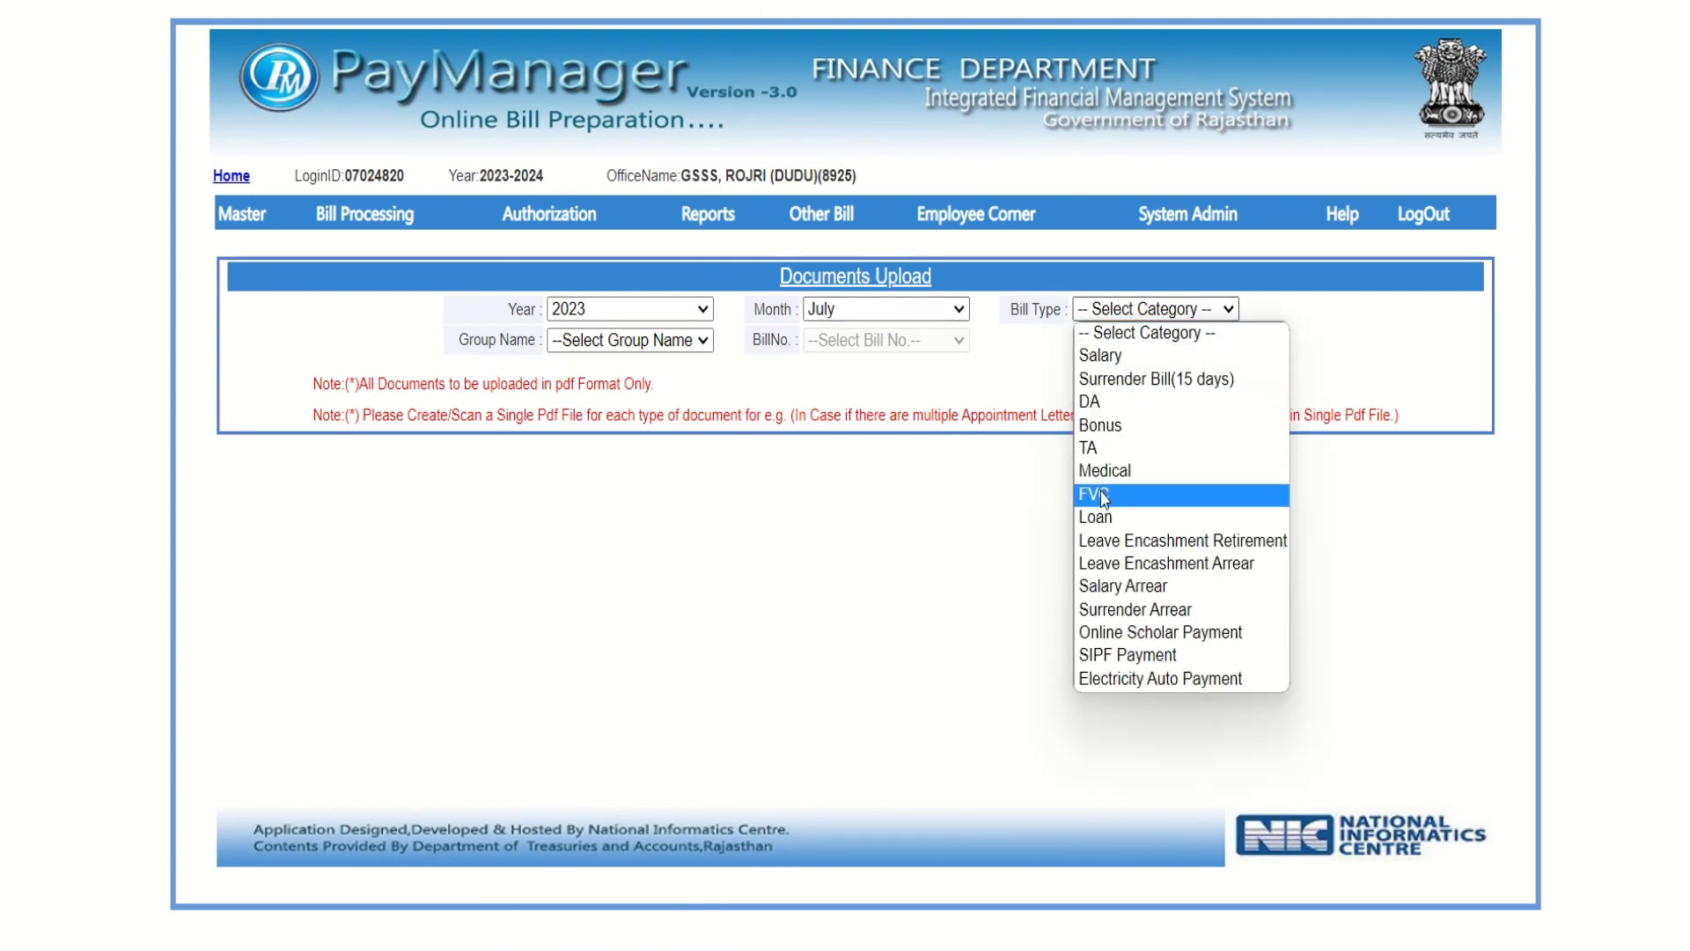
pyautogui.click(1103, 495)
pyautogui.click(684, 345)
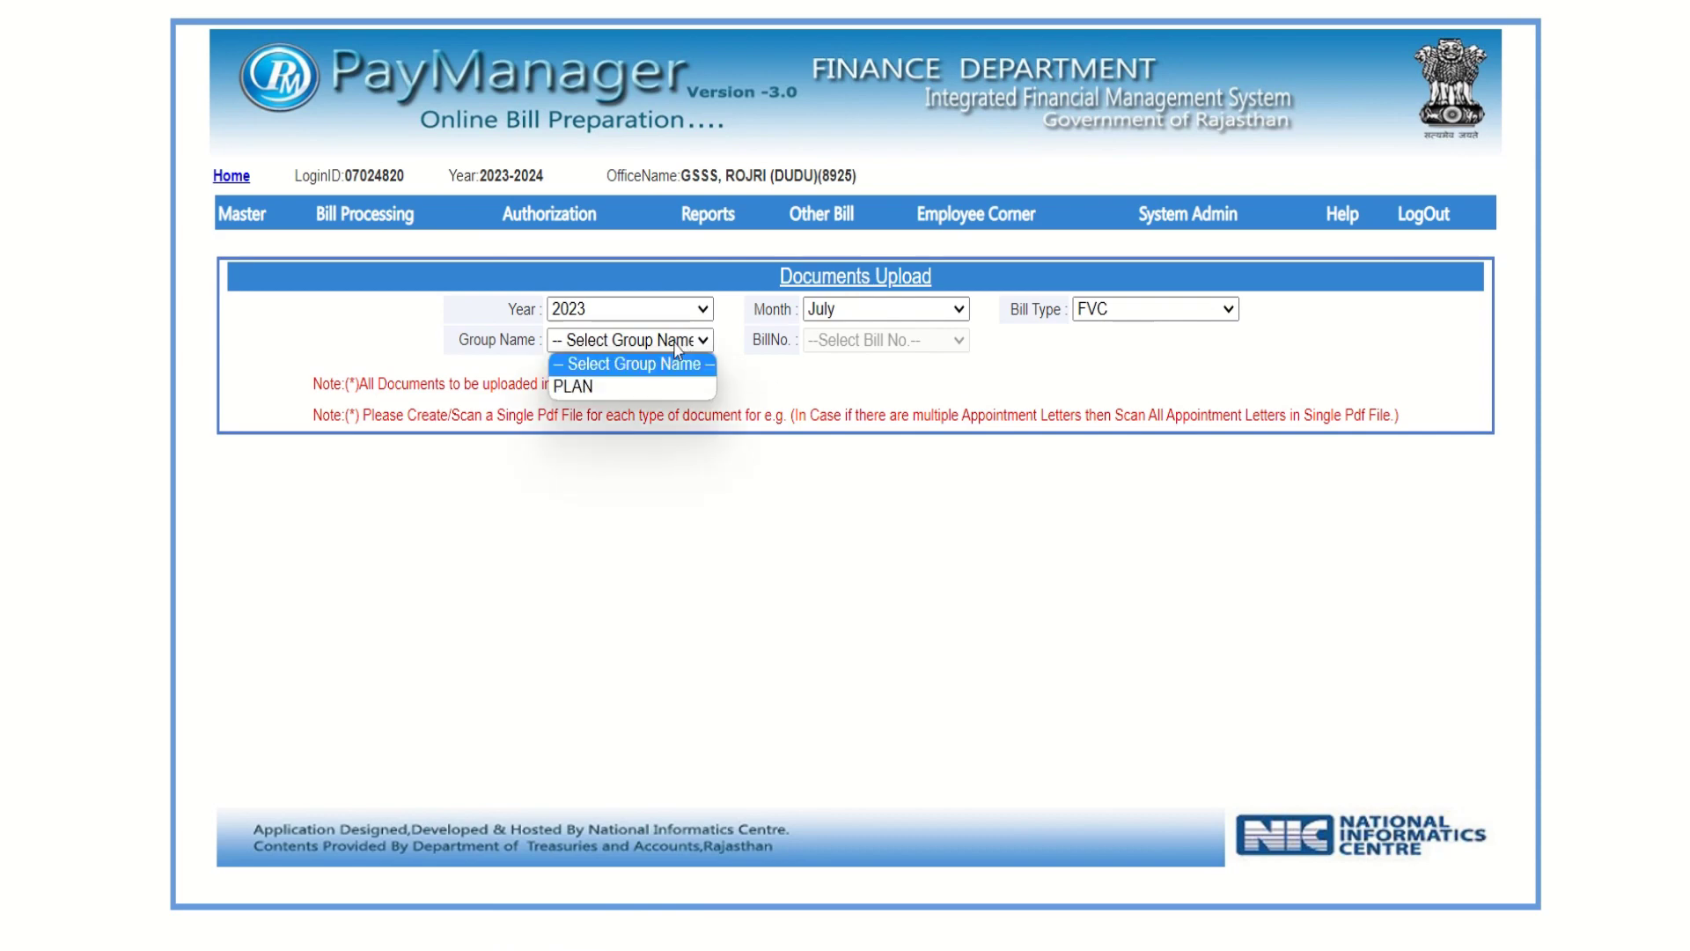
pyautogui.click(649, 386)
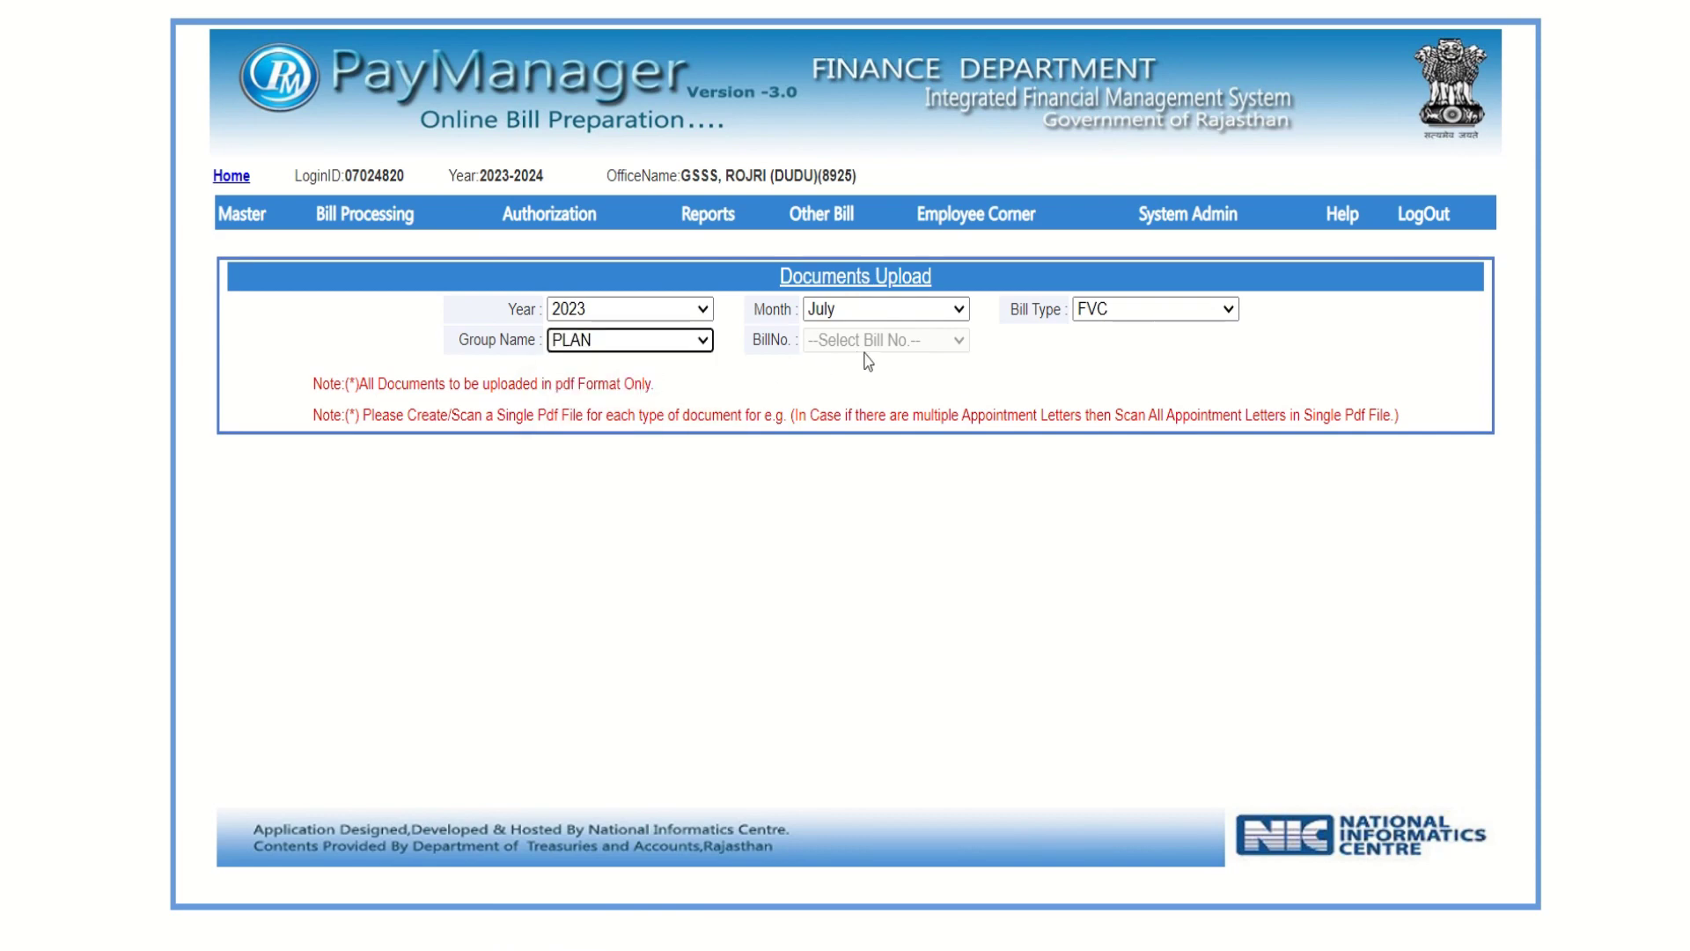
pyautogui.click(908, 351)
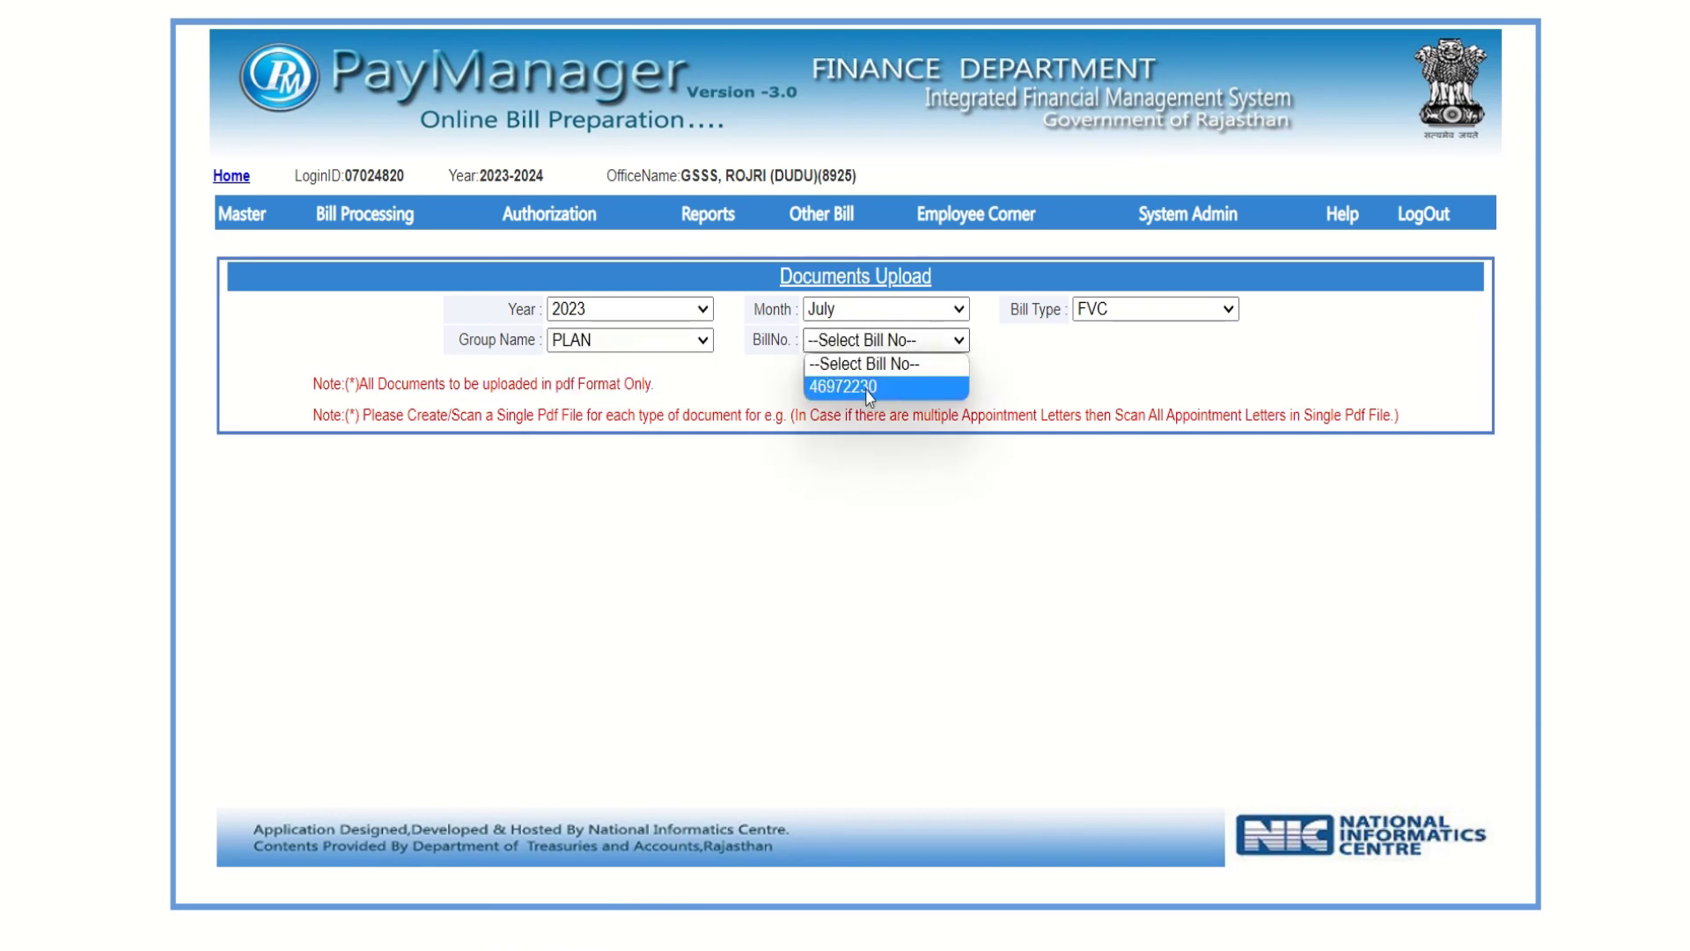
pyautogui.click(870, 394)
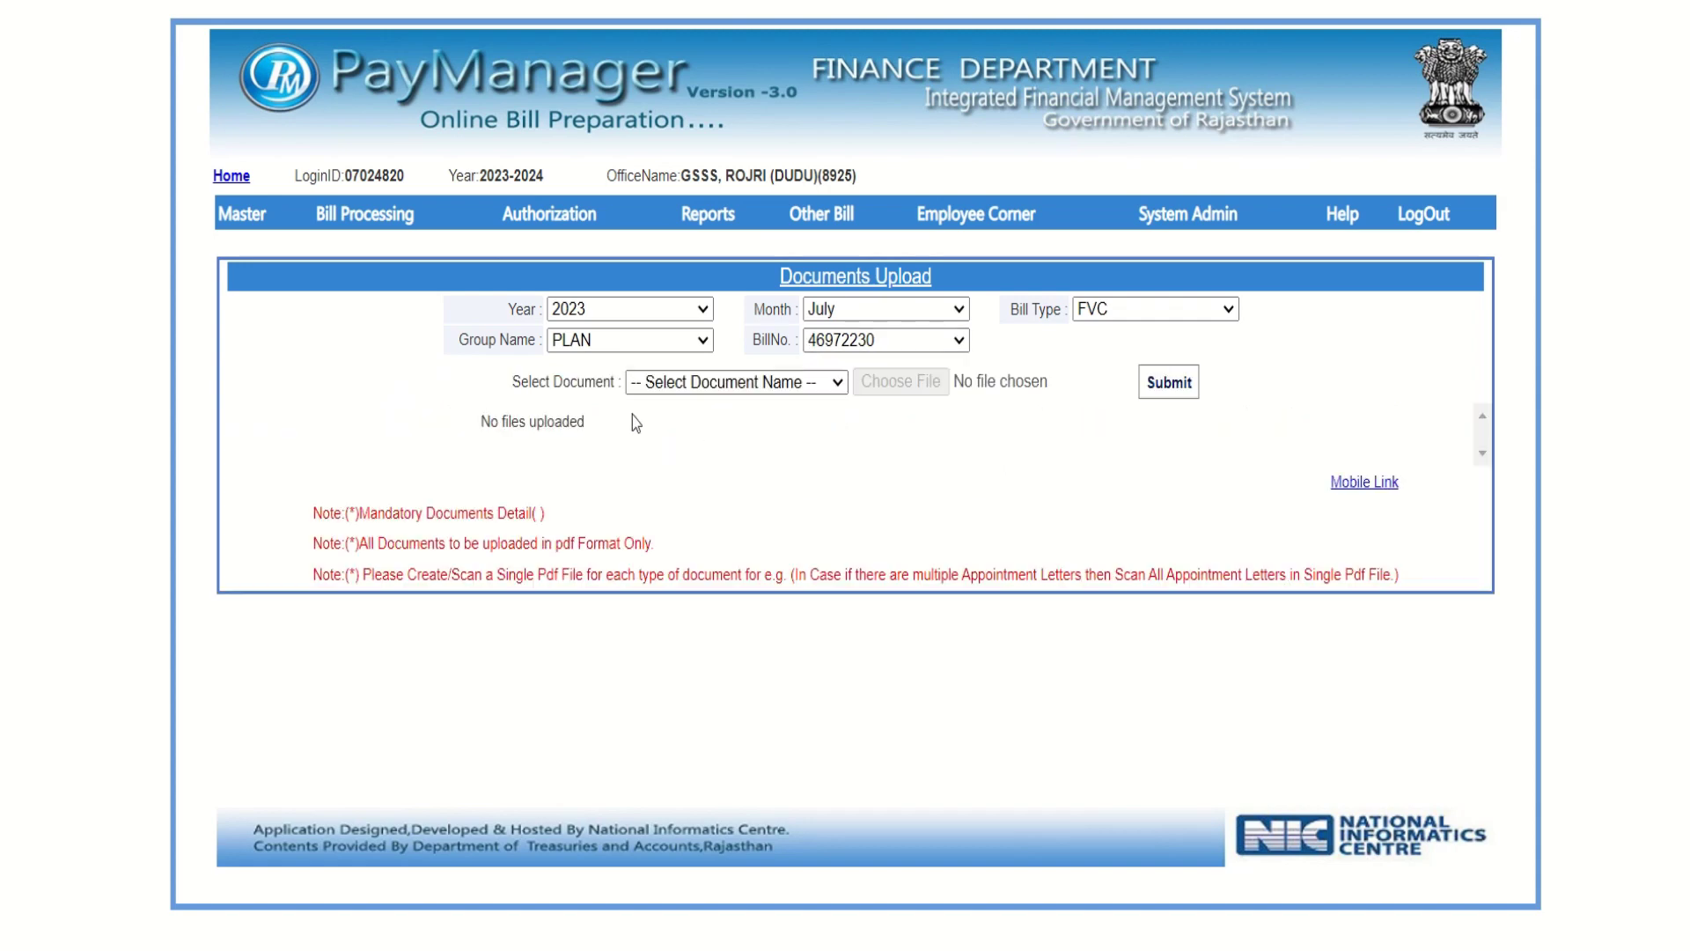
# - Upload RSCIT DOC.pdf from the Desktop to the bill as Other Document
pyautogui.click(762, 380)
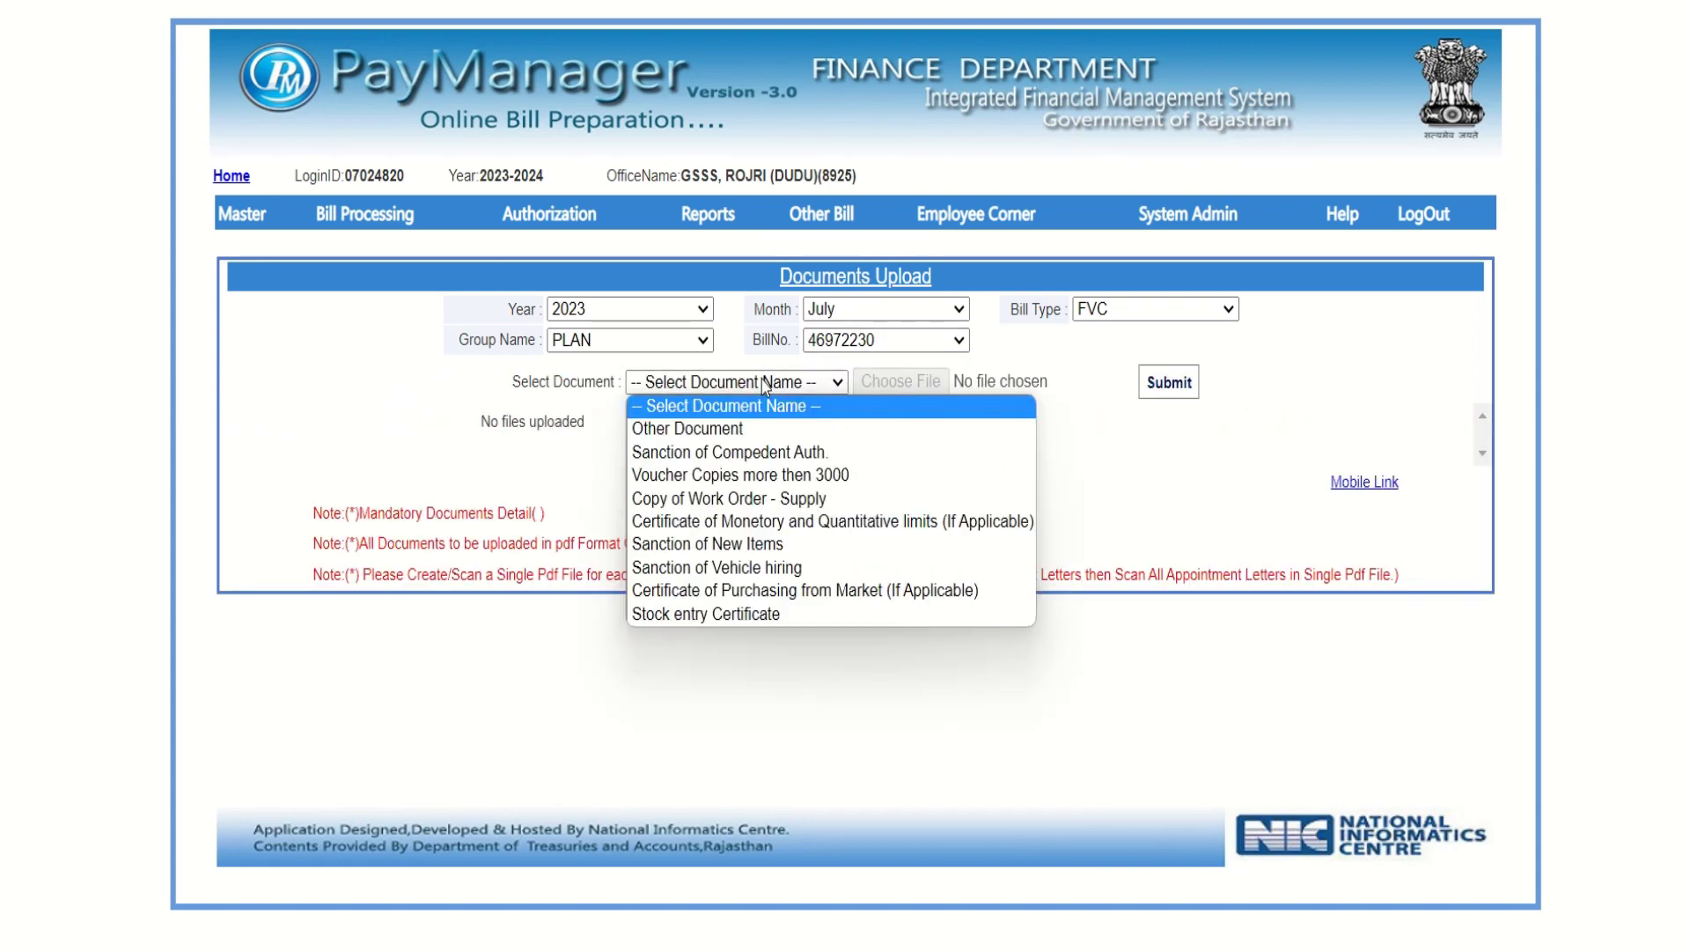
pyautogui.click(720, 434)
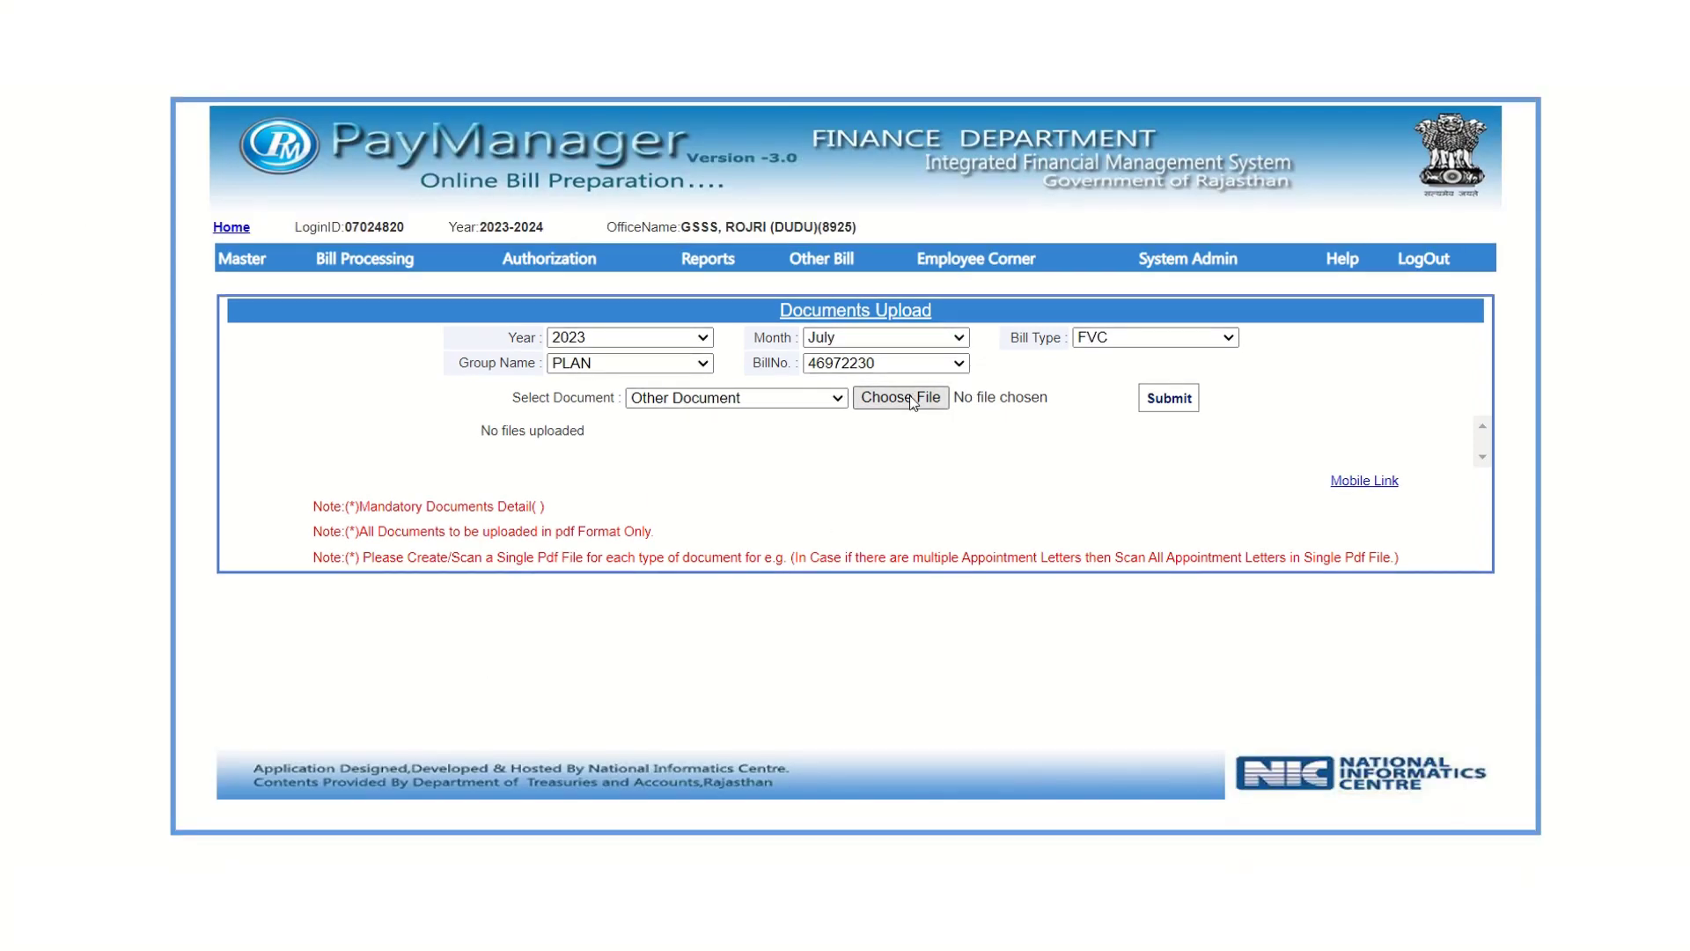
pyautogui.click(900, 398)
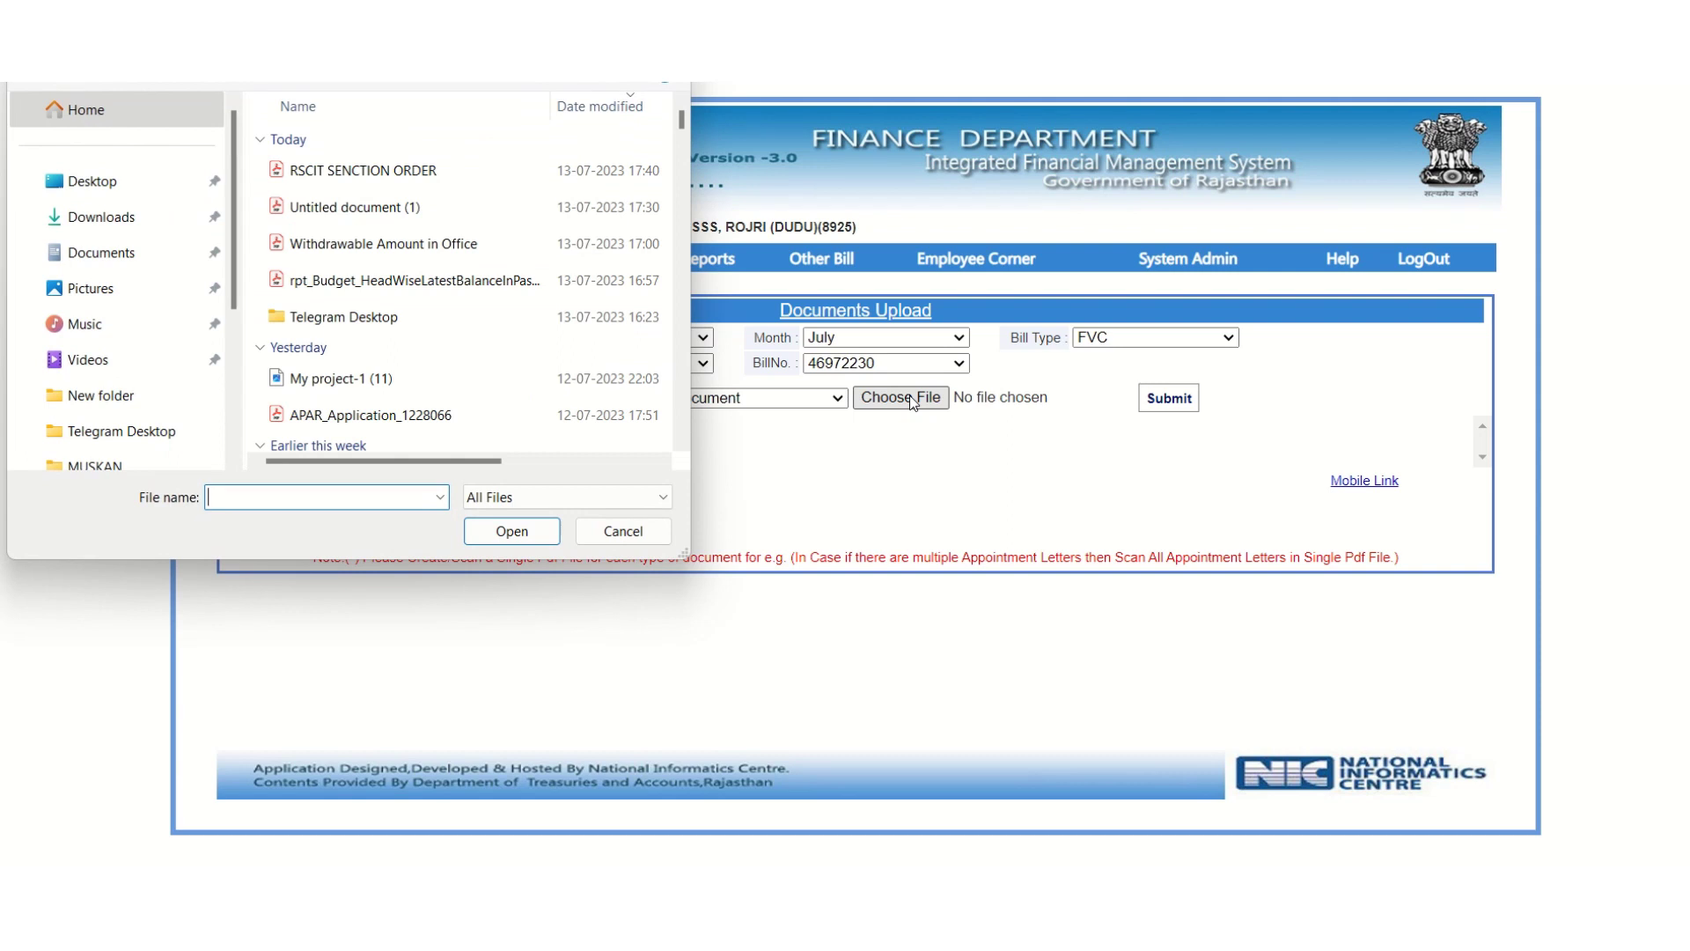
pyautogui.click(115, 192)
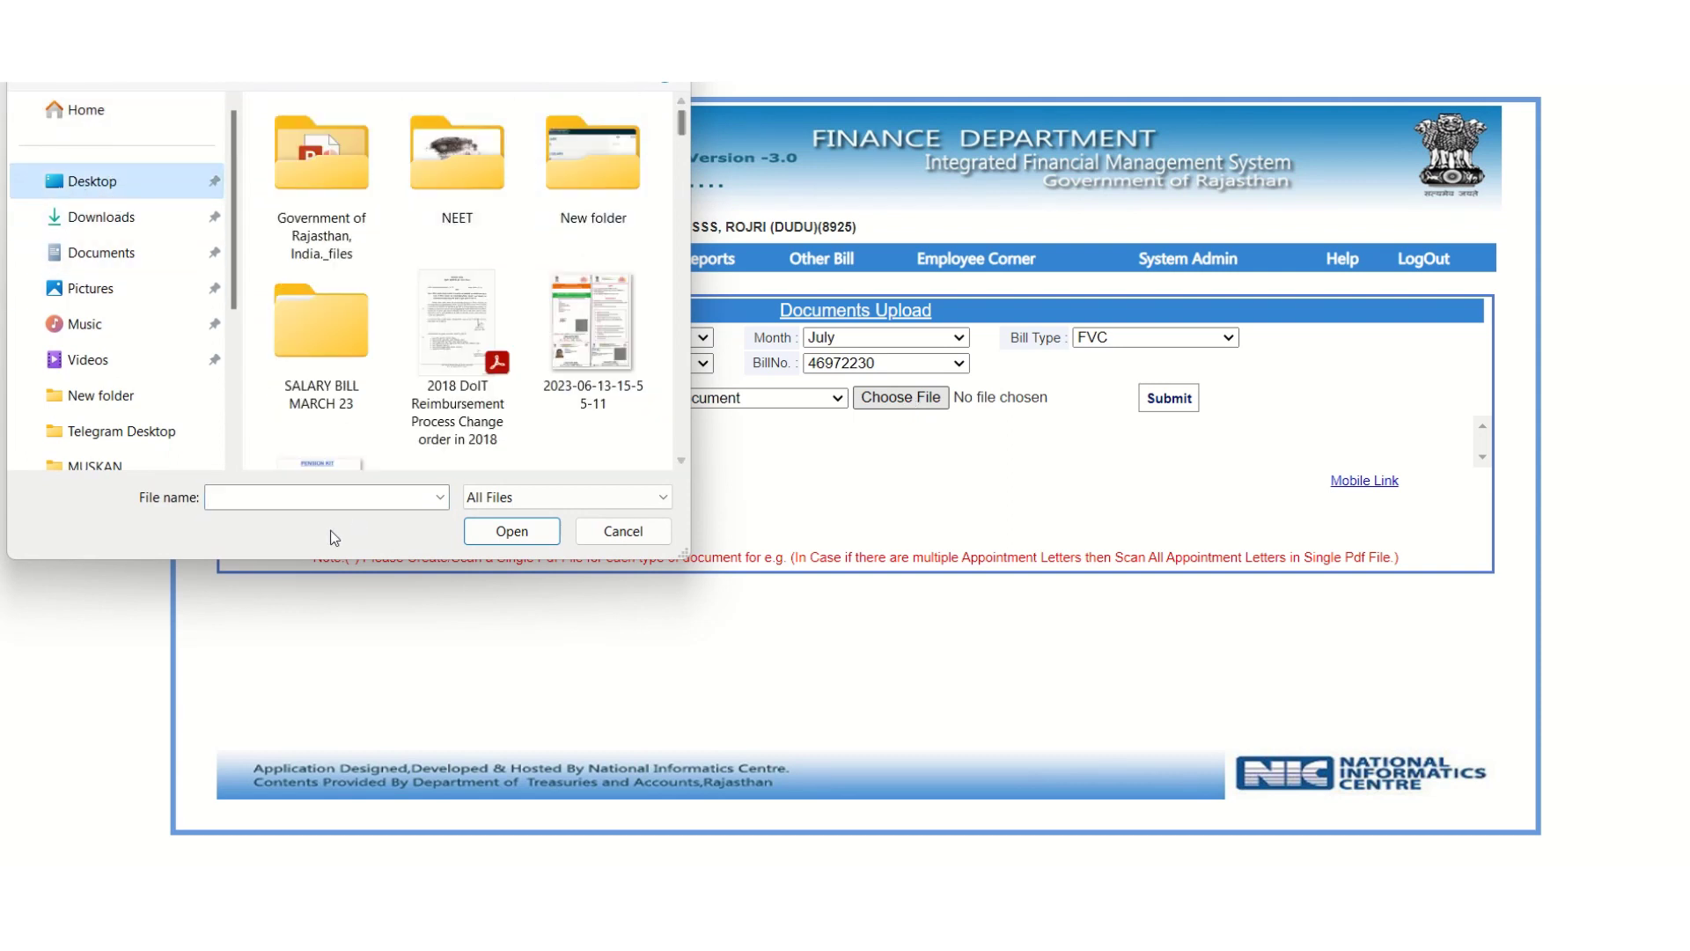
pyautogui.click(277, 496)
pyautogui.write('R')
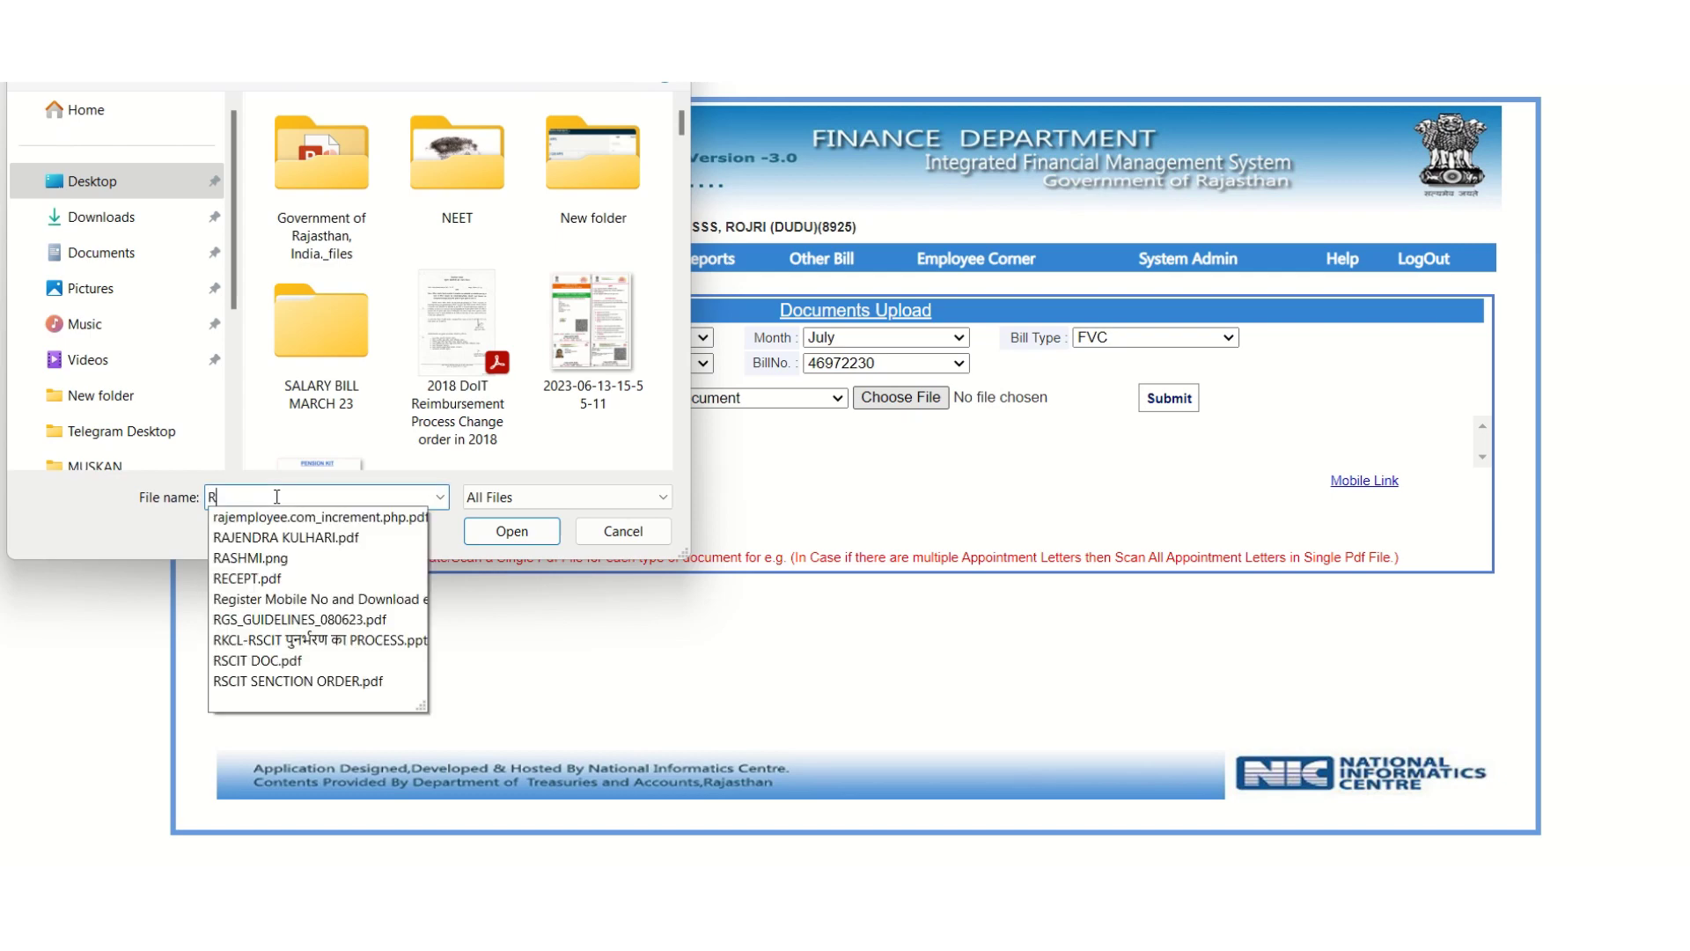
pyautogui.write('SCI')
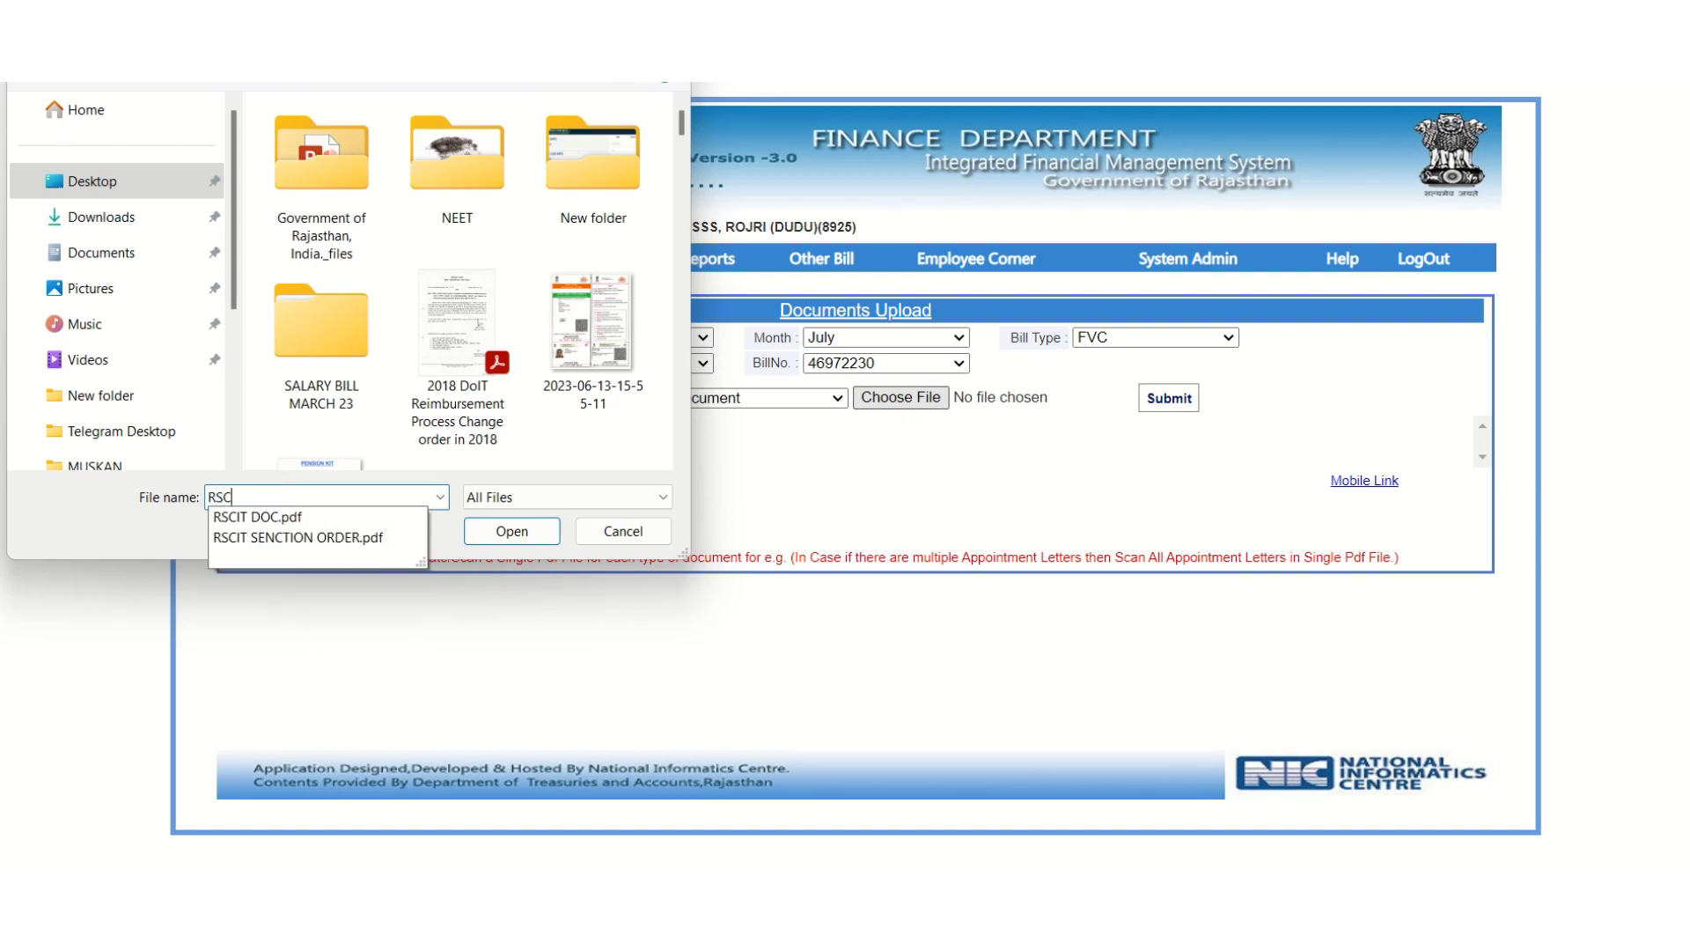
pyautogui.click(276, 525)
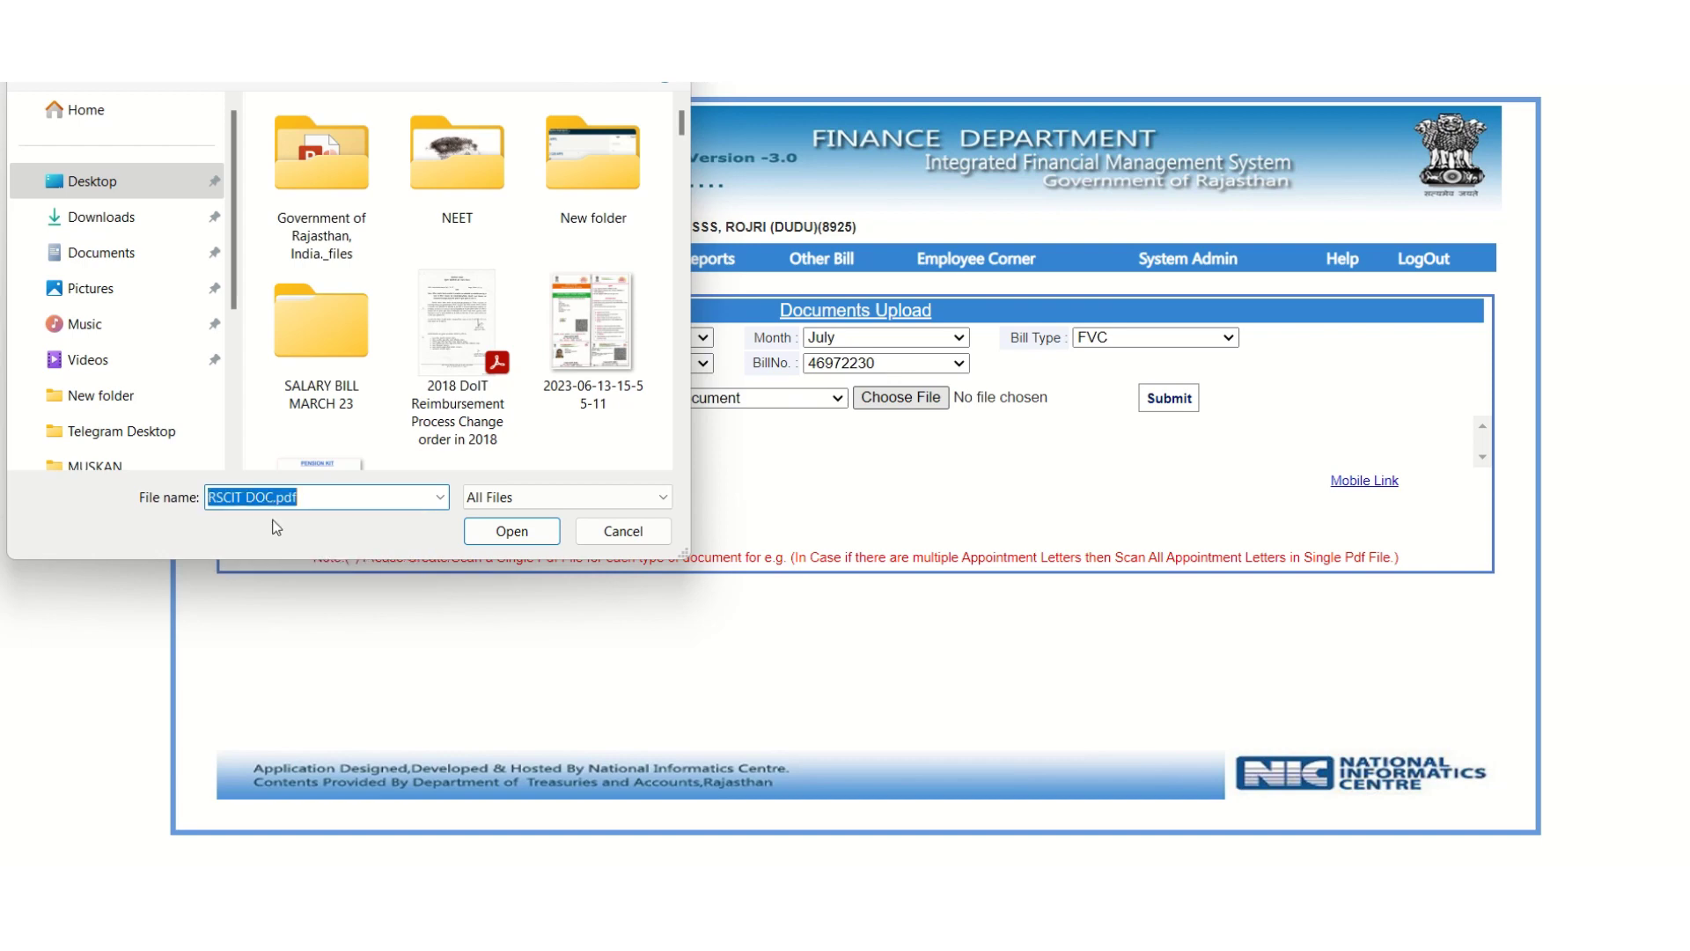
pyautogui.click(516, 537)
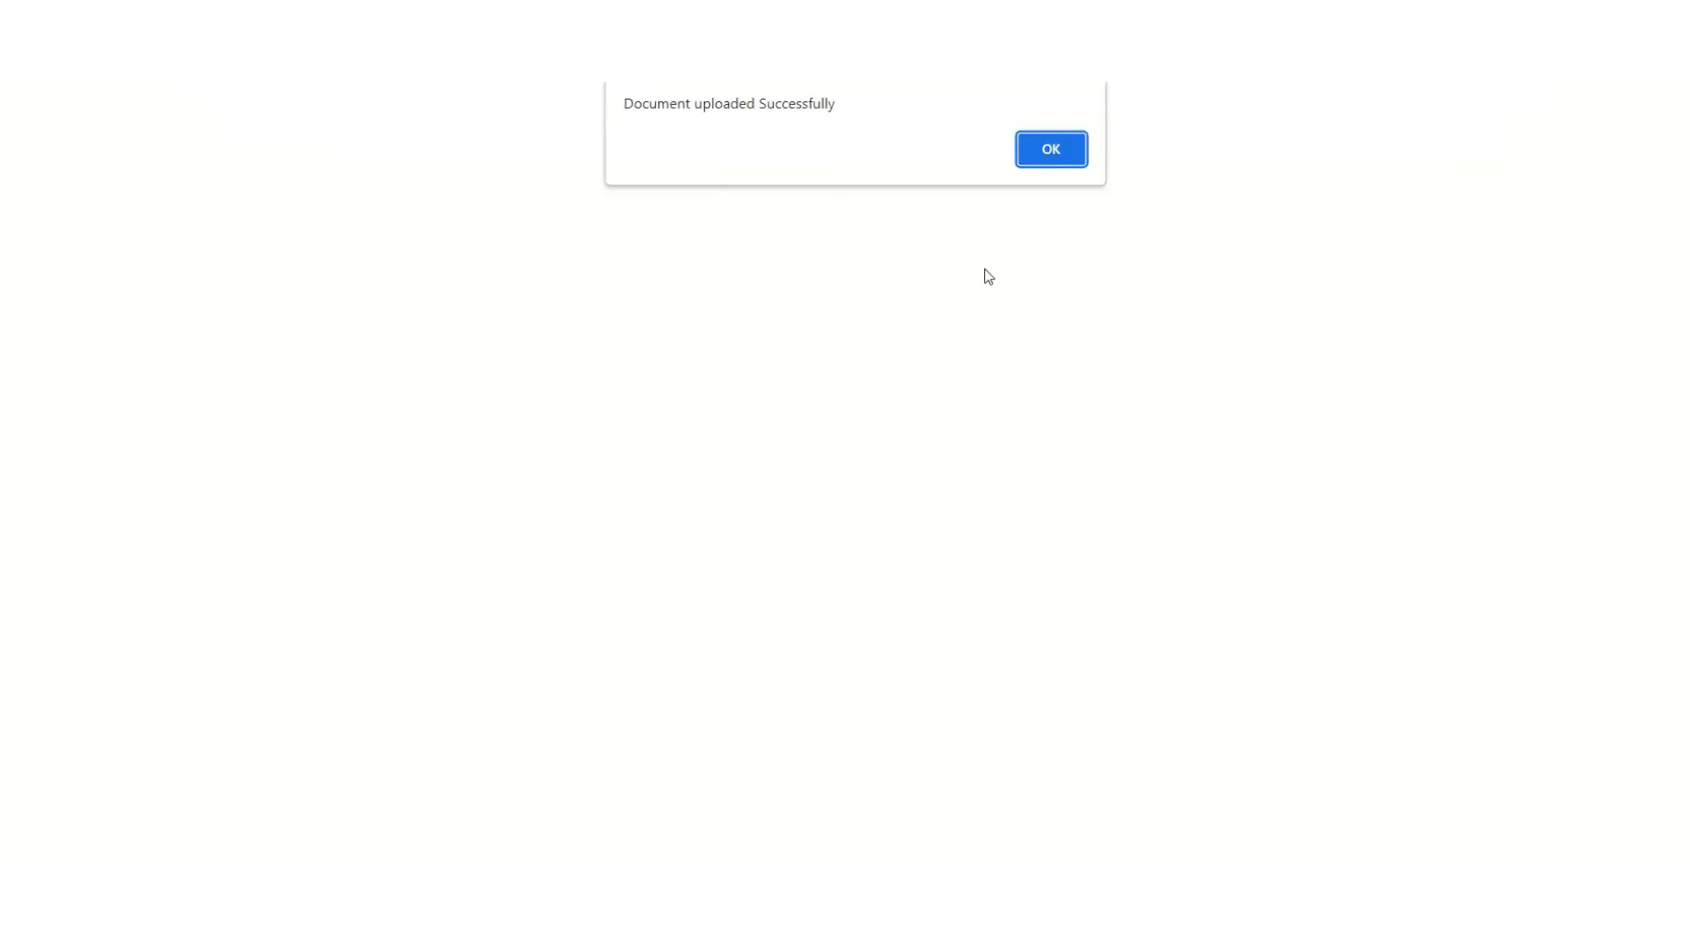
pyautogui.click(1052, 161)
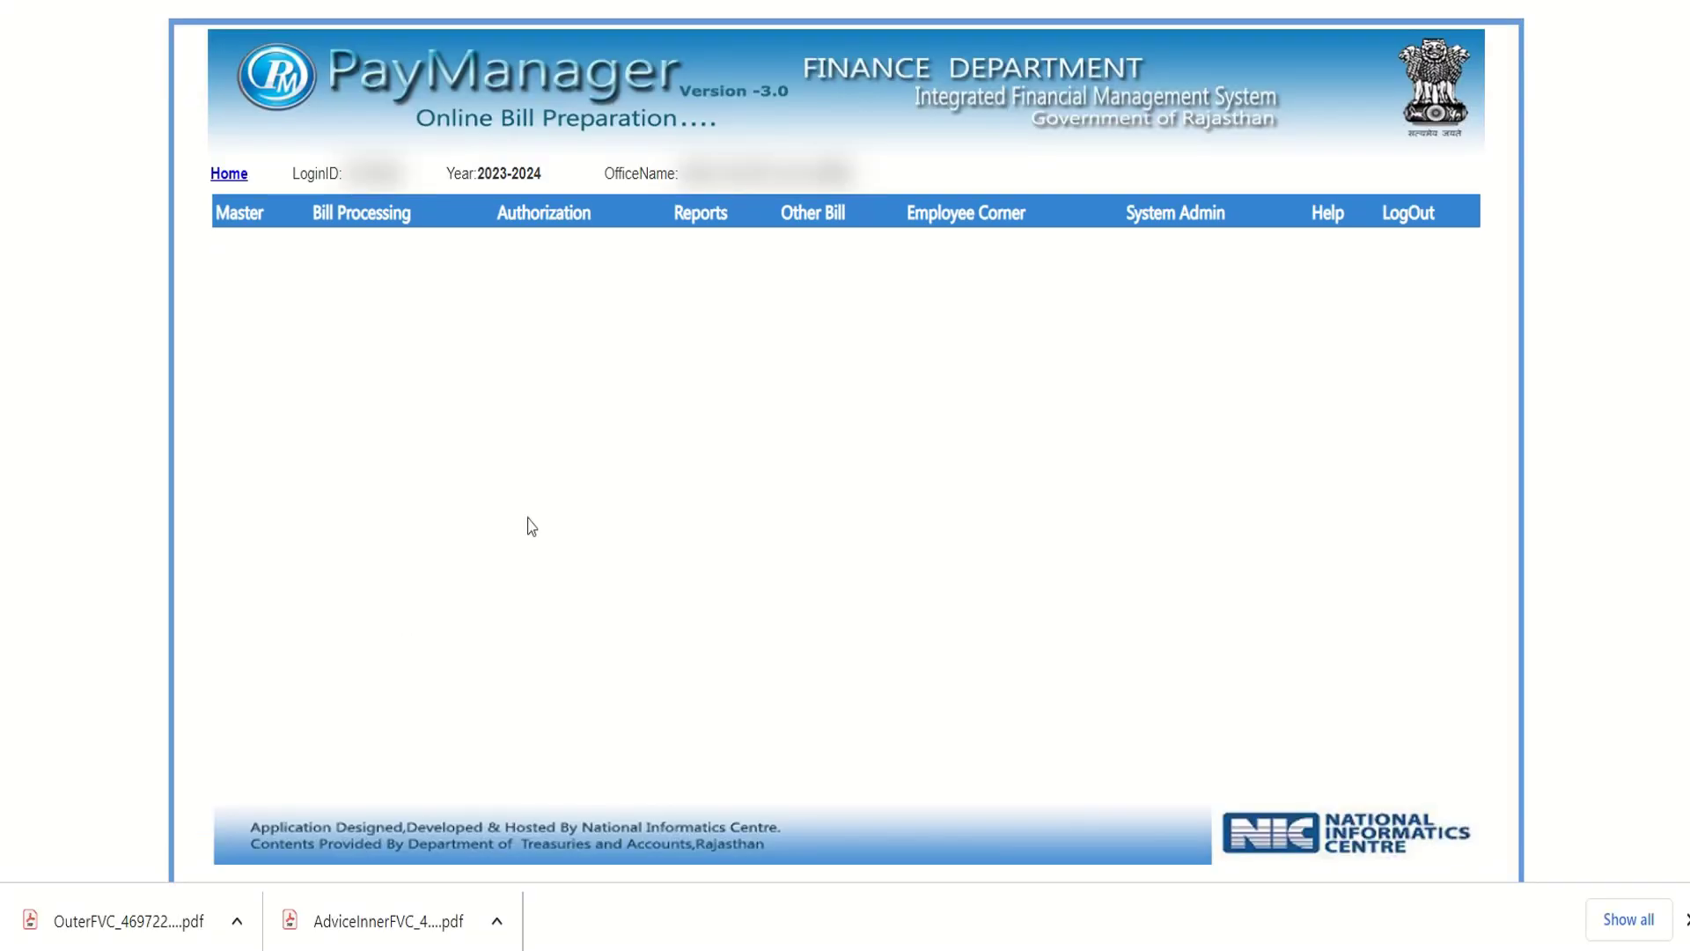
# - Generate the Advice Inner report for the July 2023 FVC bill in group PLAN
pyautogui.moveTo(707, 225)
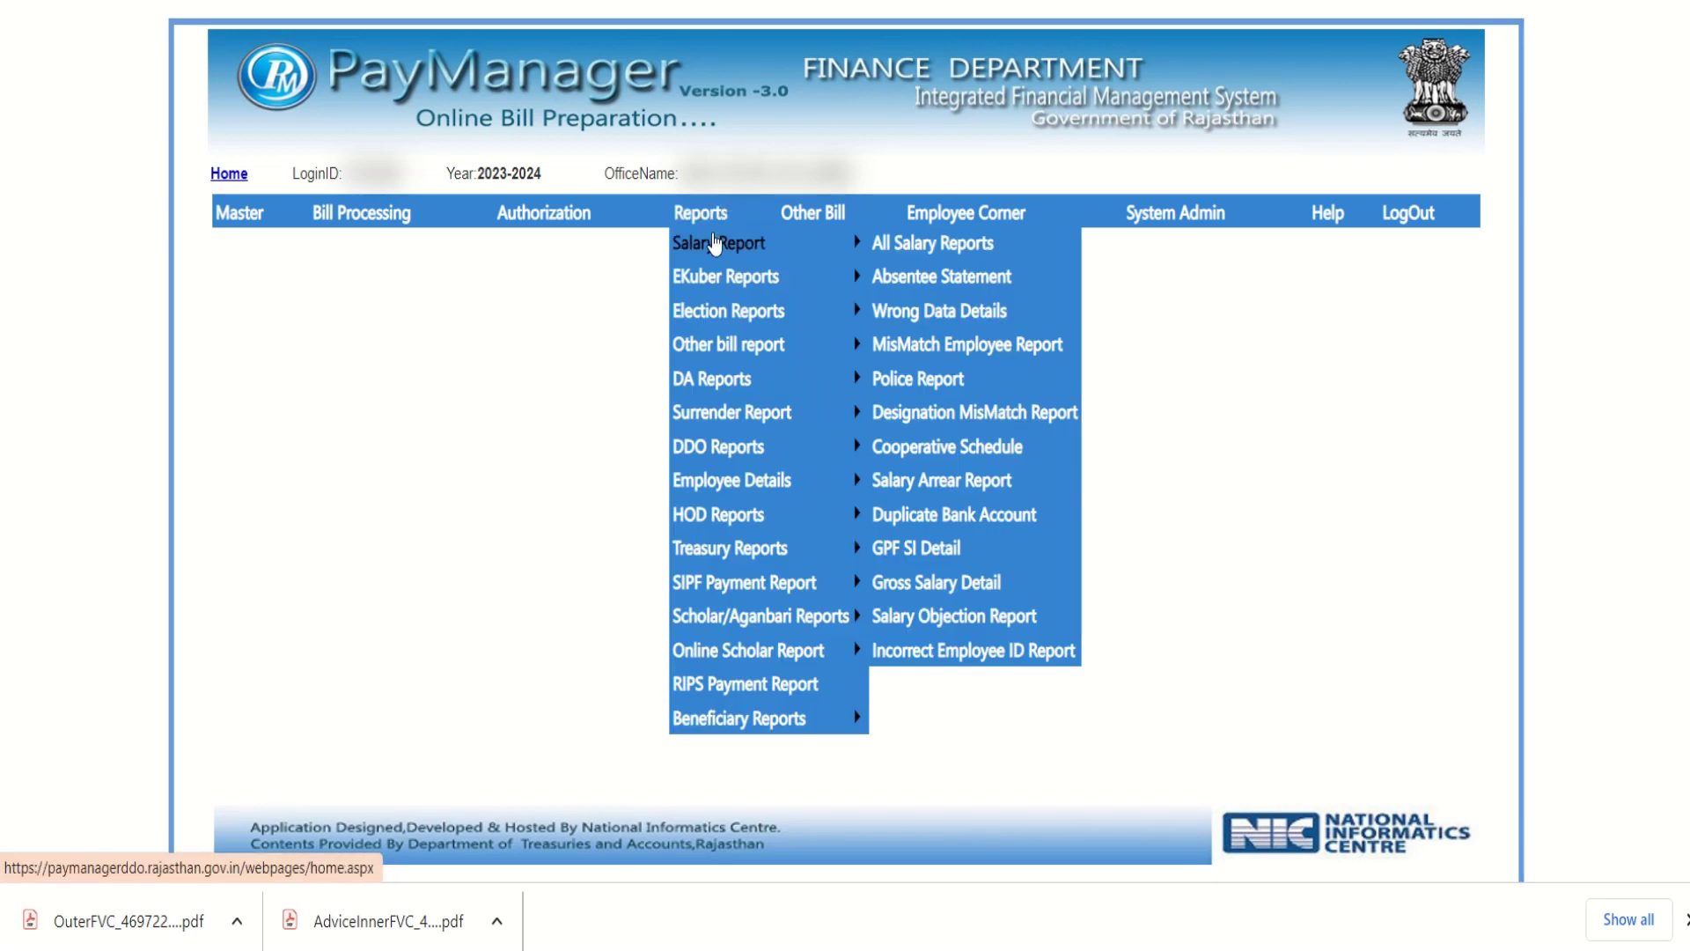
pyautogui.moveTo(717, 349)
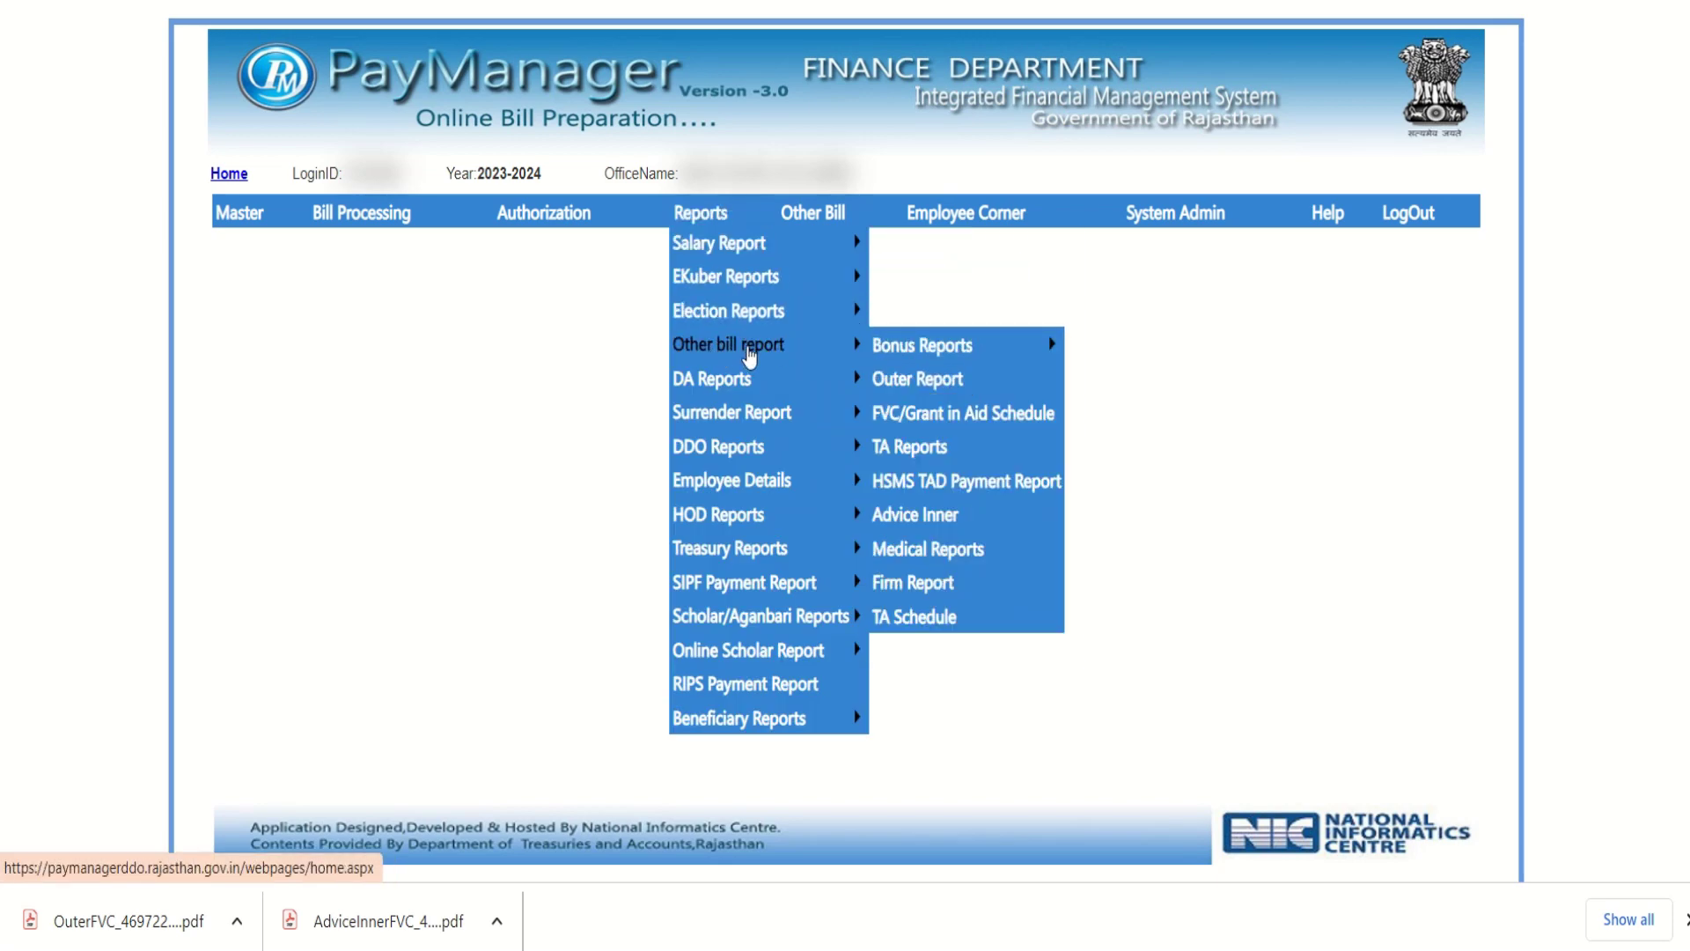
pyautogui.moveTo(897, 359)
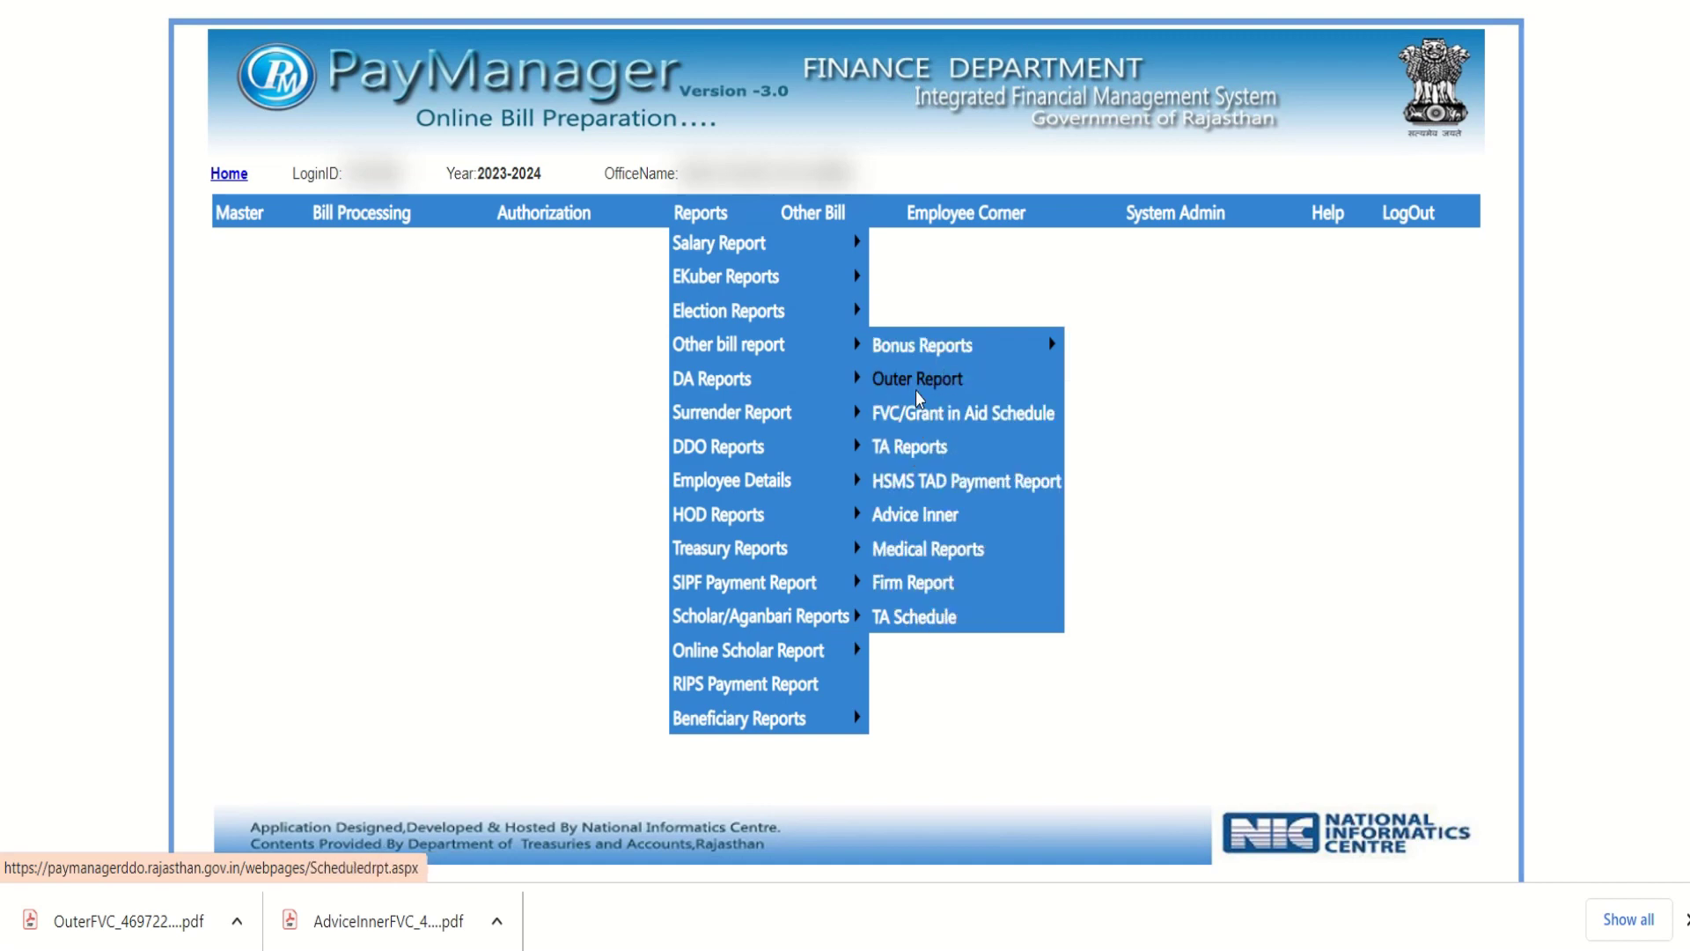
pyautogui.click(913, 526)
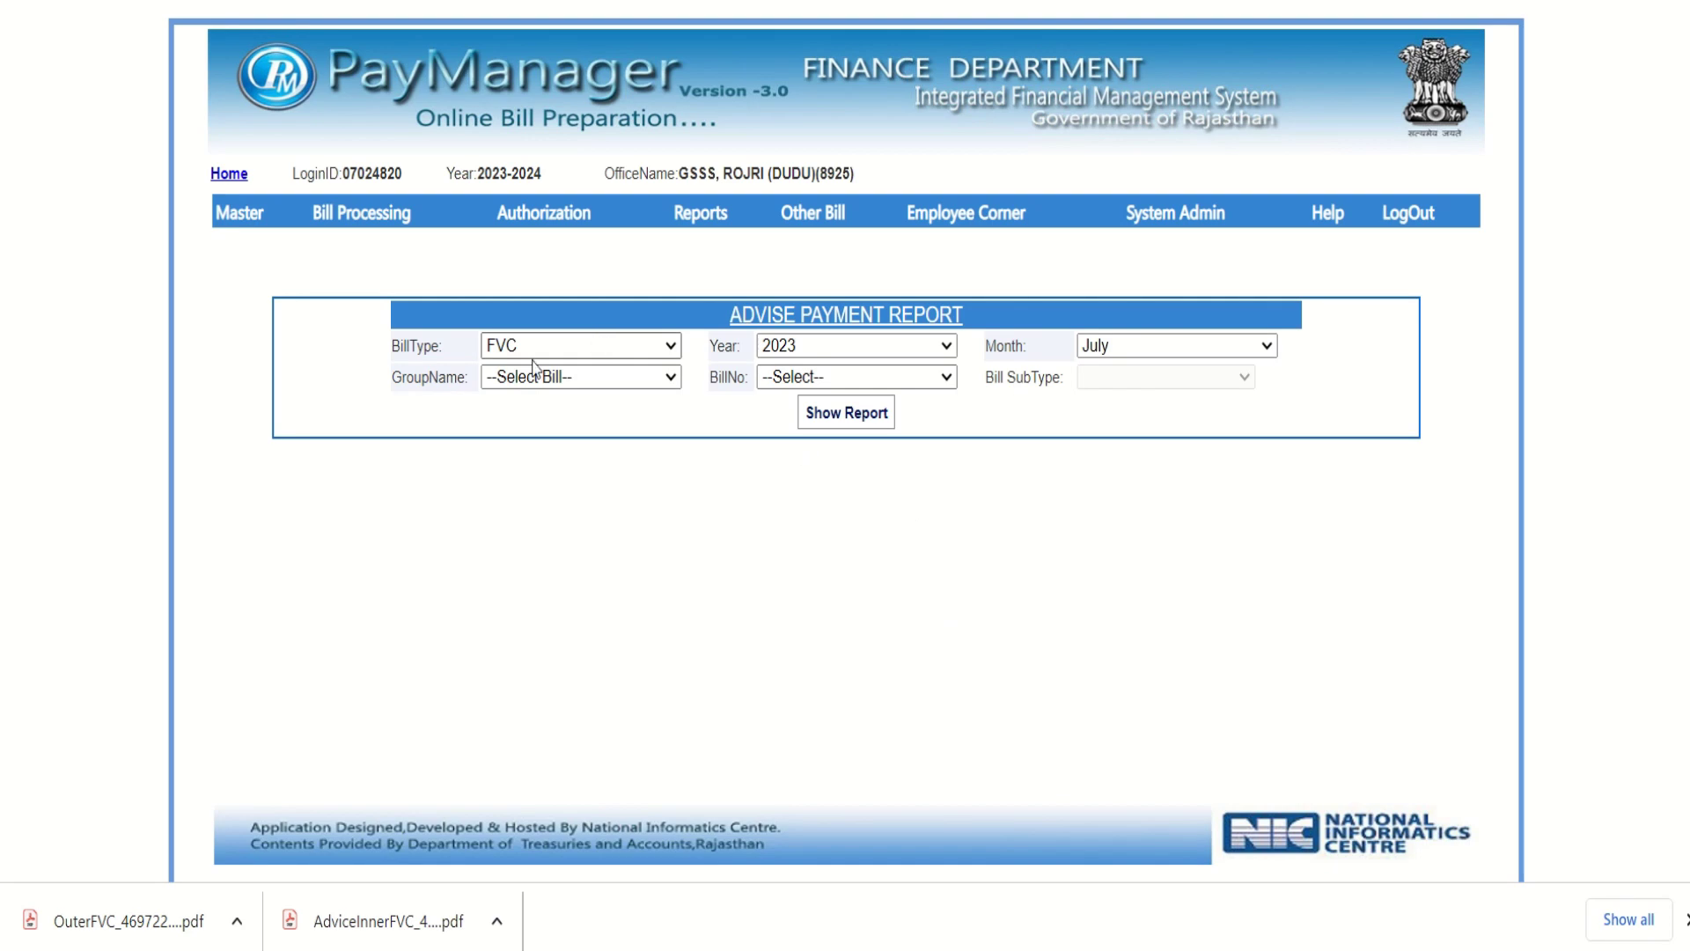
pyautogui.click(612, 378)
pyautogui.click(524, 425)
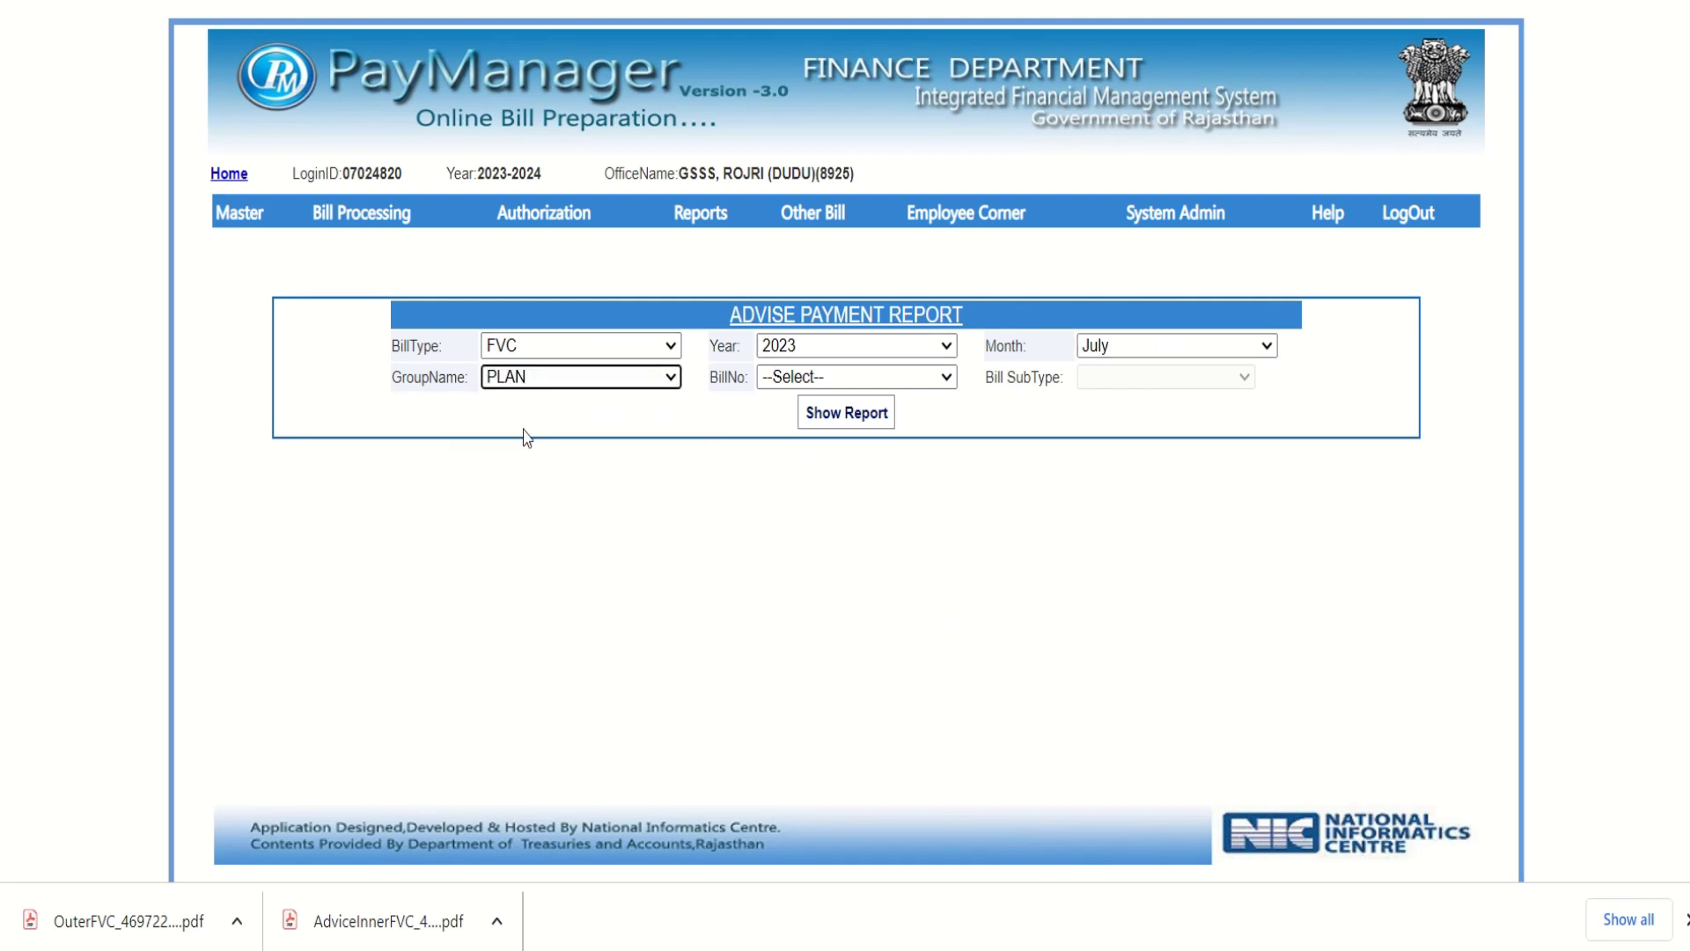
pyautogui.click(801, 379)
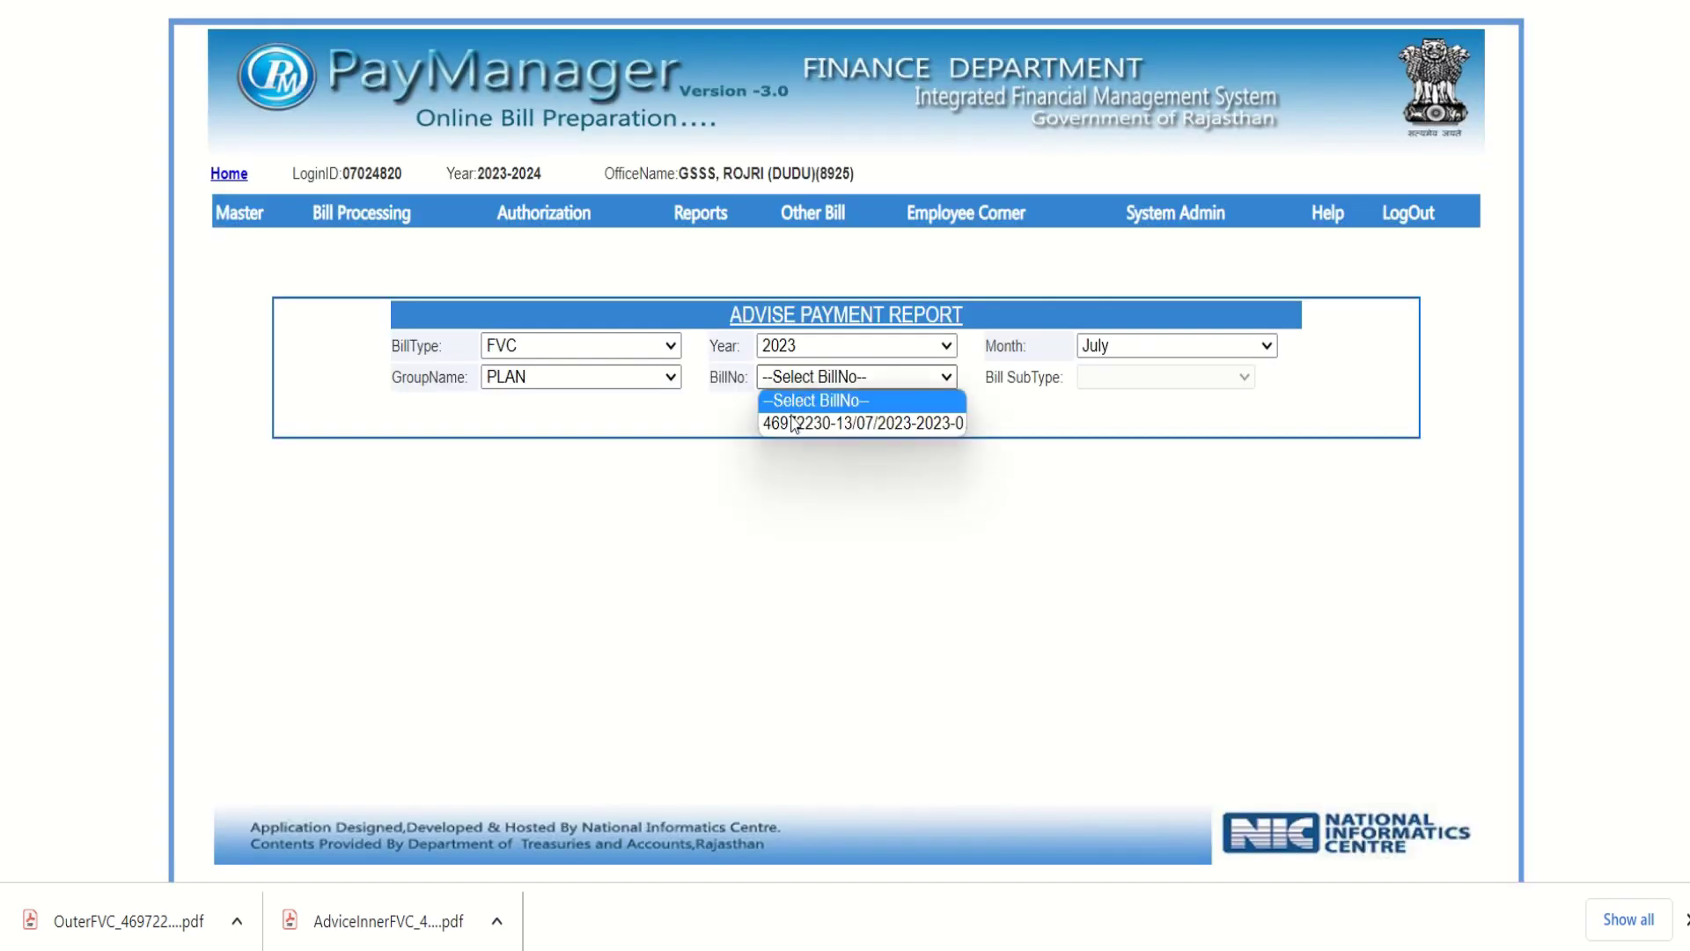
pyautogui.click(800, 422)
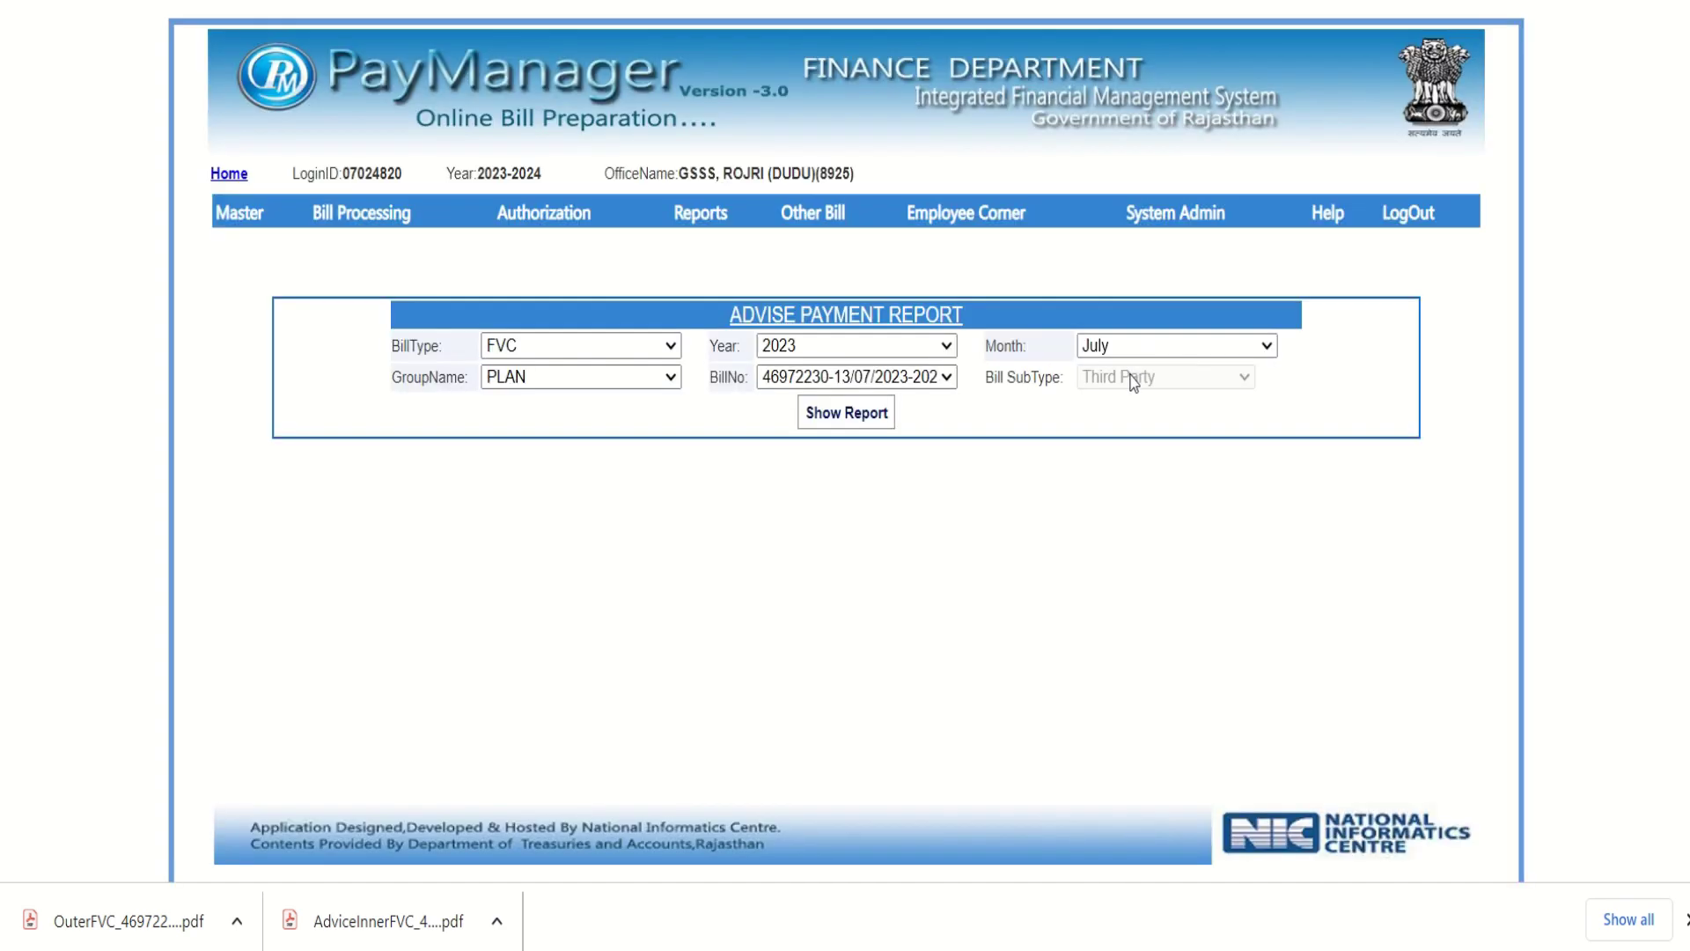
pyautogui.click(862, 417)
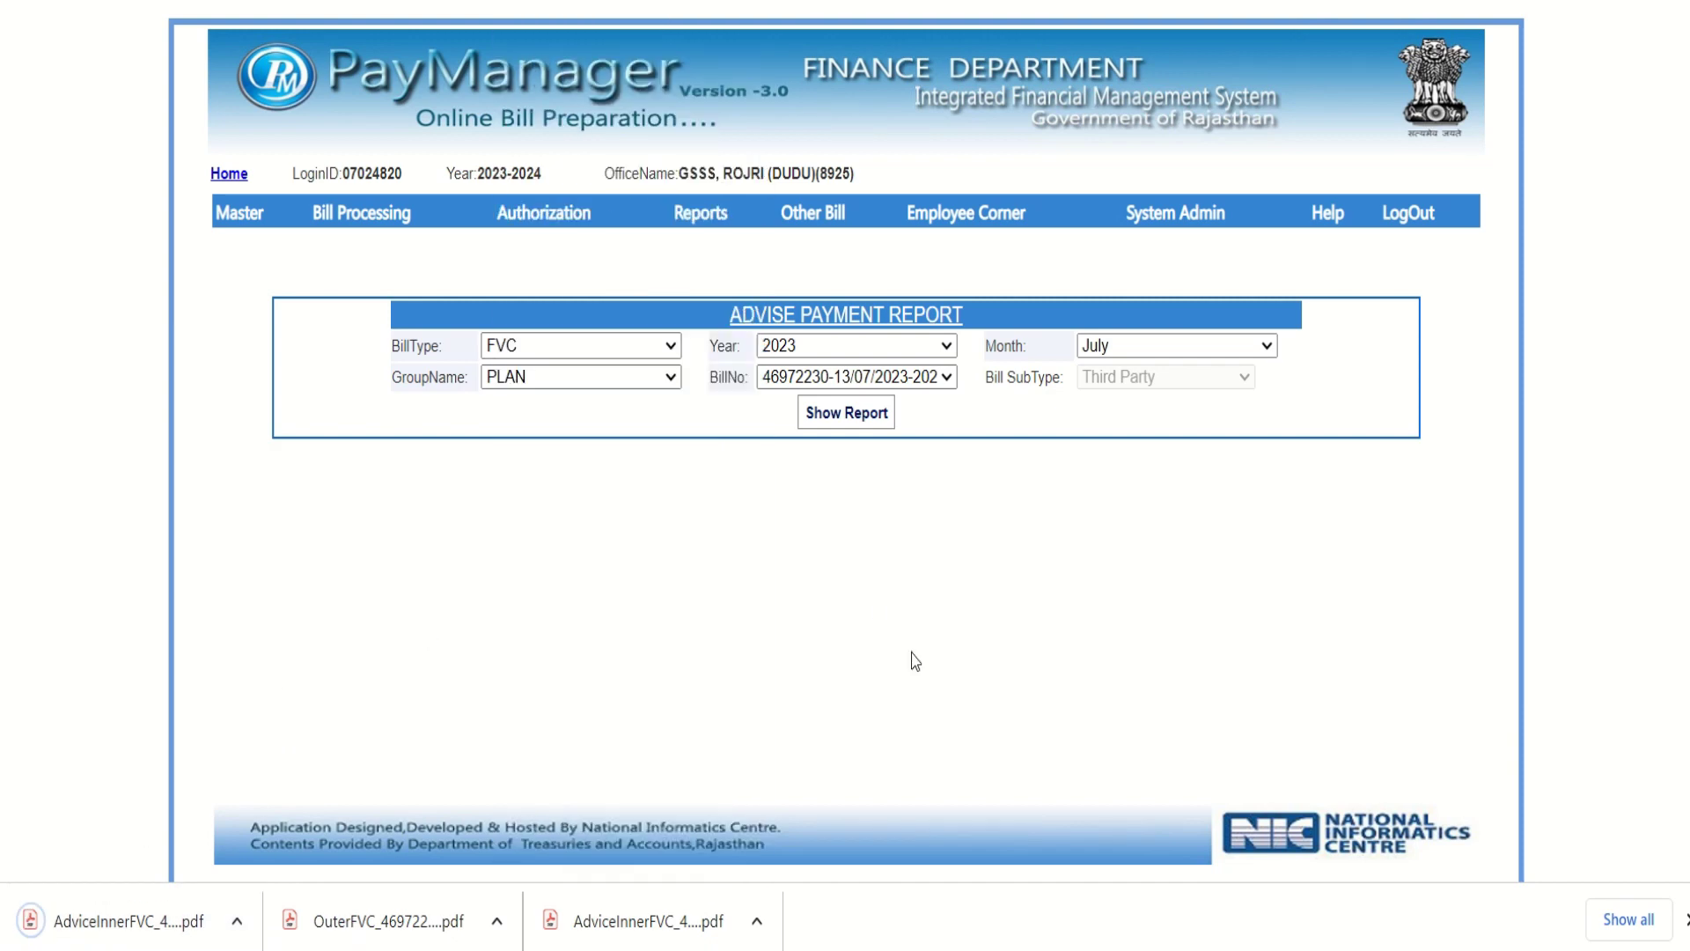
# - Generate the Outer Report for the same FVC bill of group PLAN, July 2023
pyautogui.moveTo(717, 317)
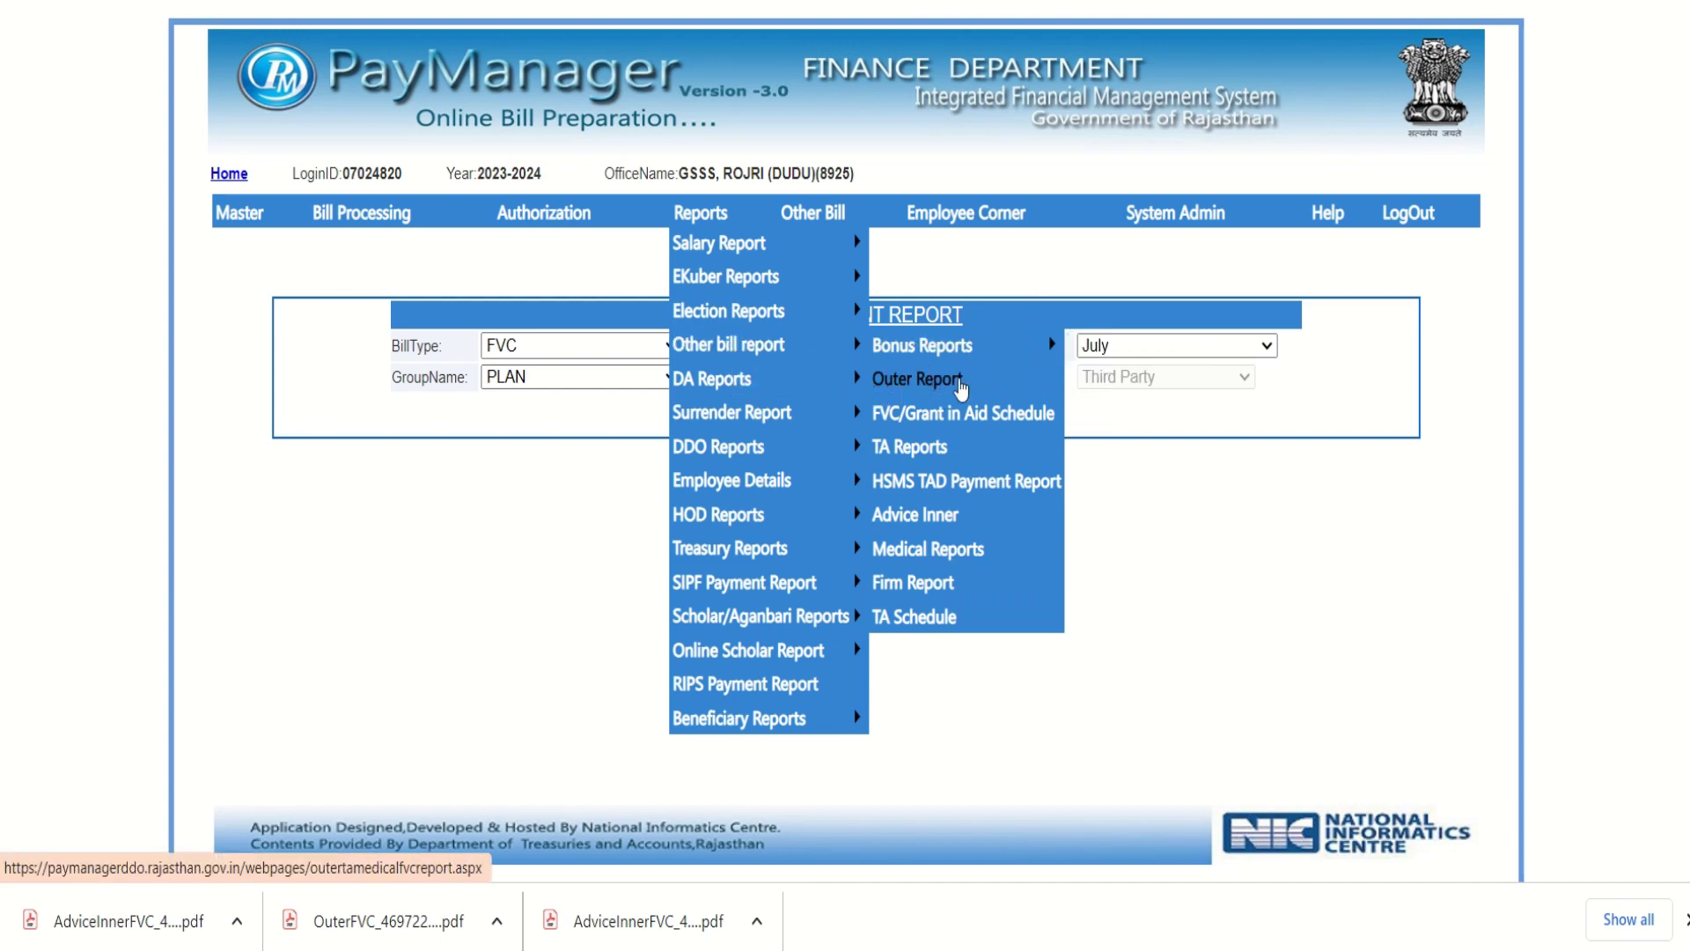
pyautogui.click(911, 392)
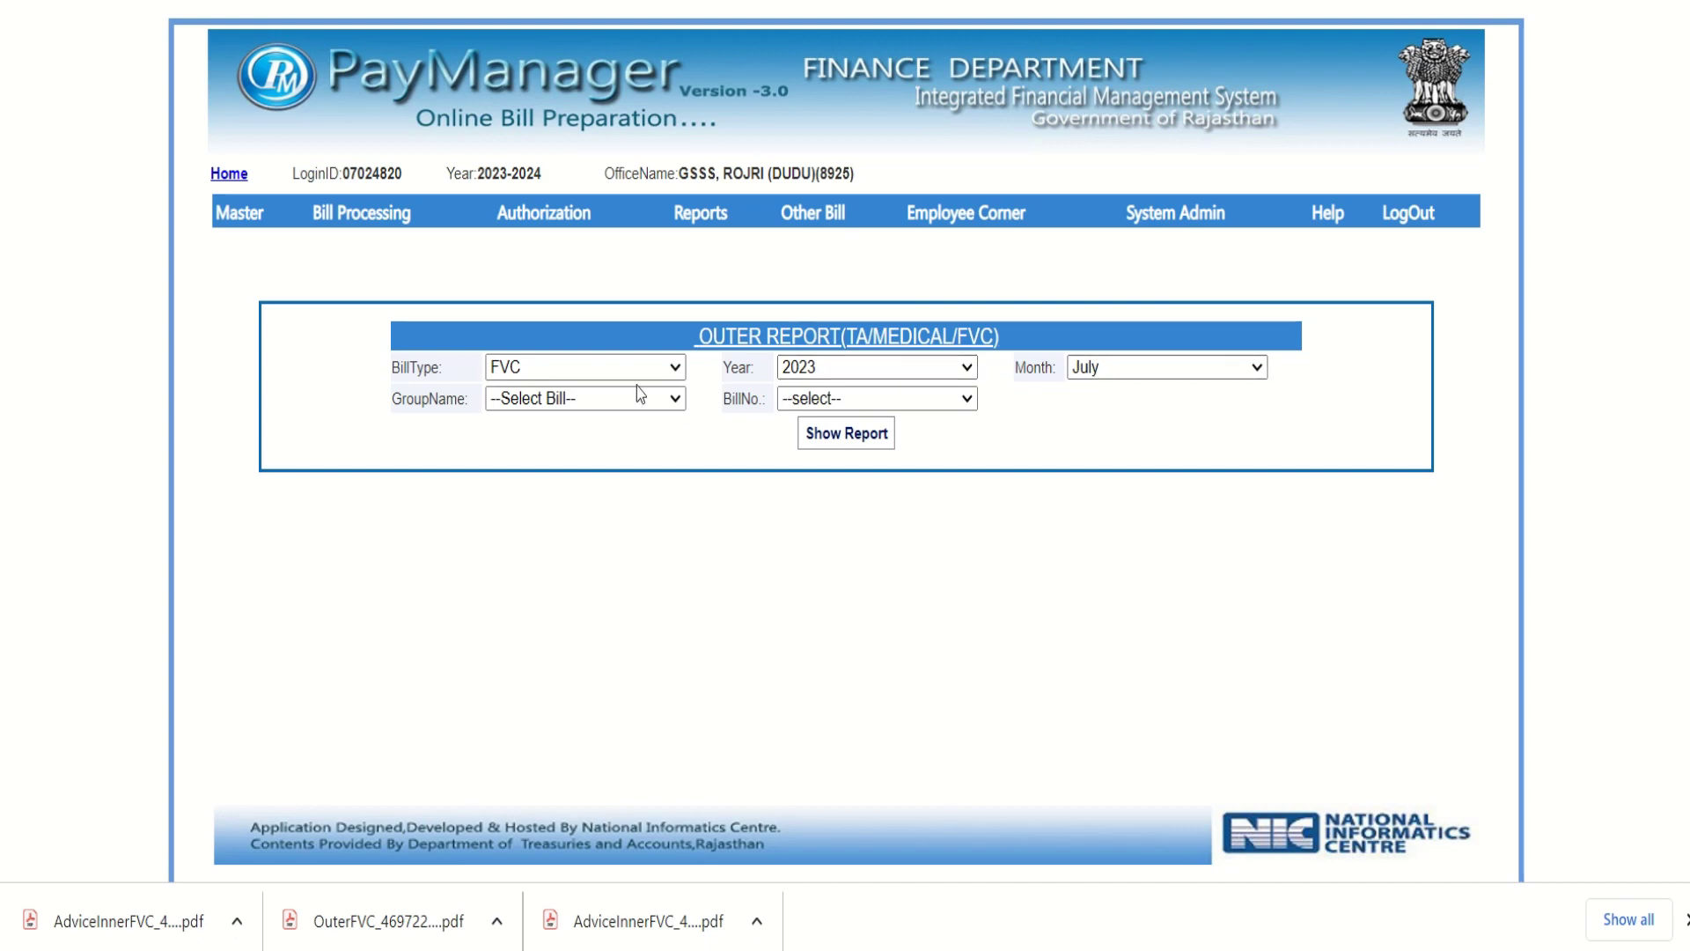
pyautogui.click(590, 397)
pyautogui.click(530, 444)
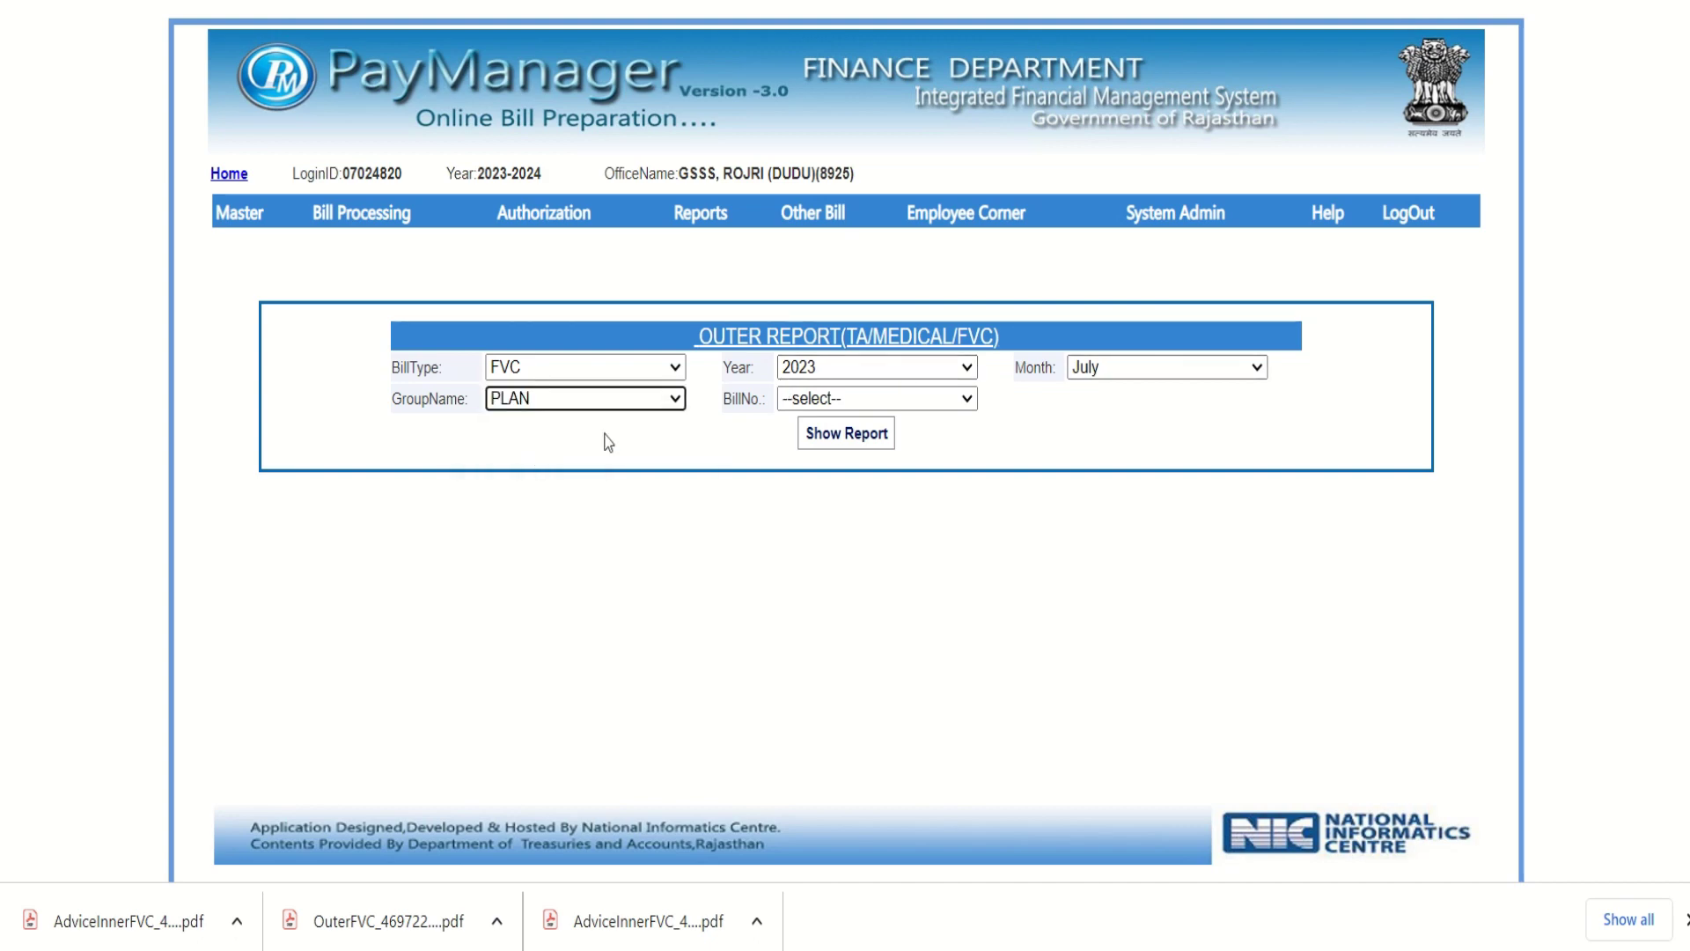
pyautogui.click(803, 400)
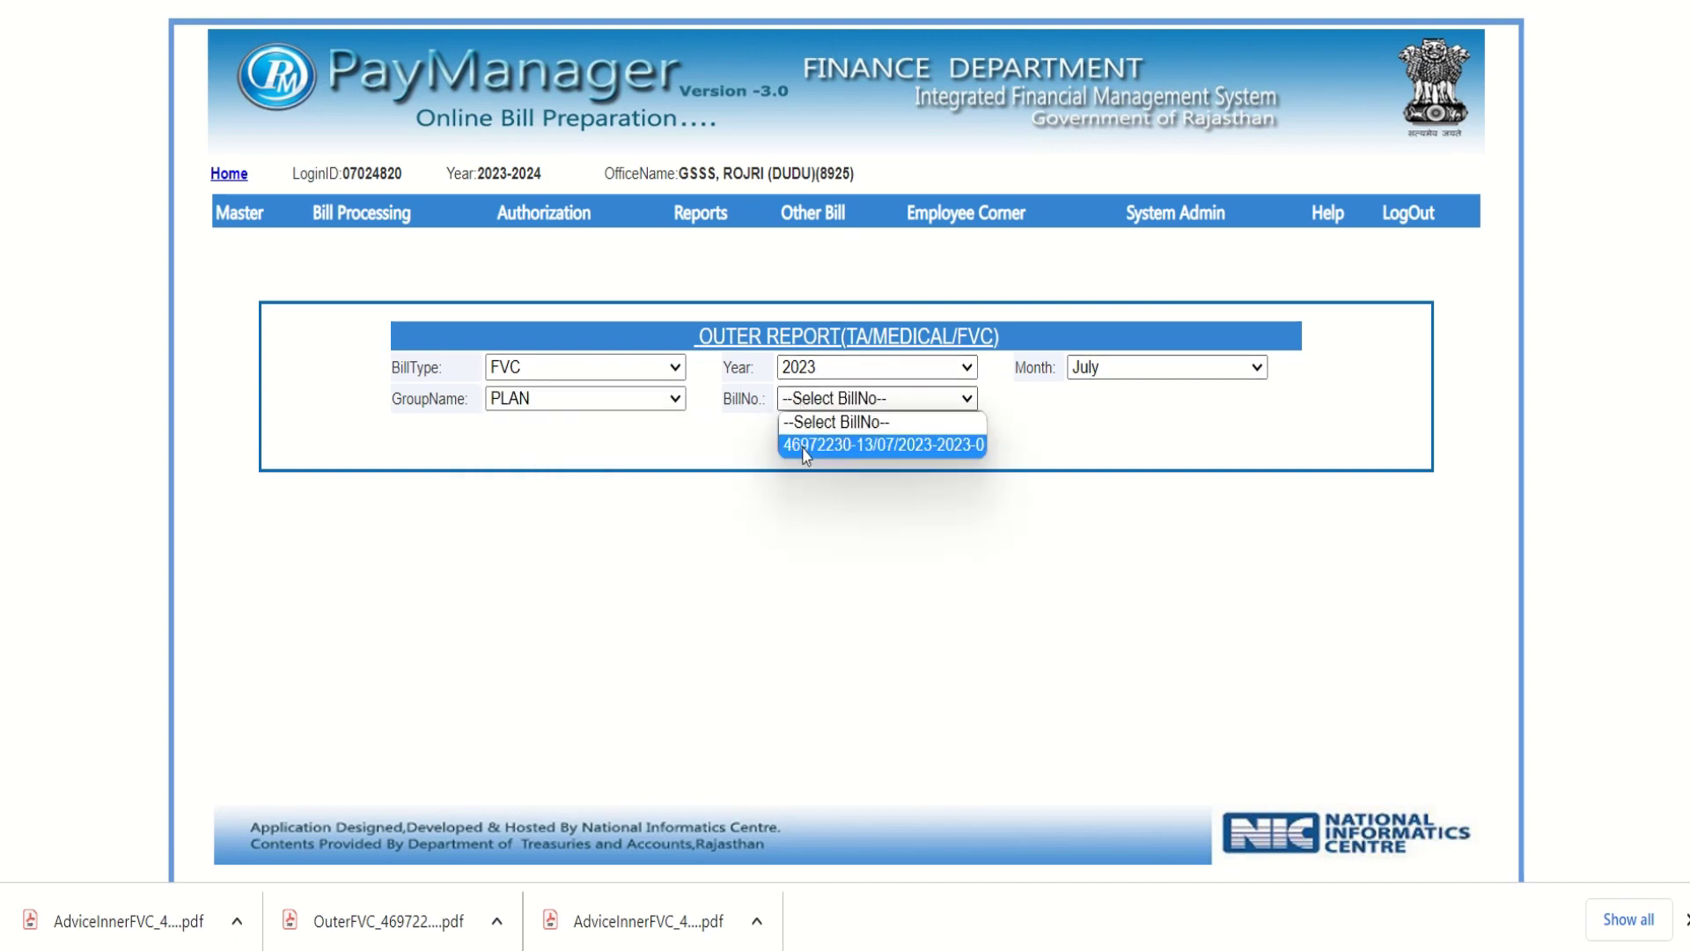
pyautogui.click(803, 446)
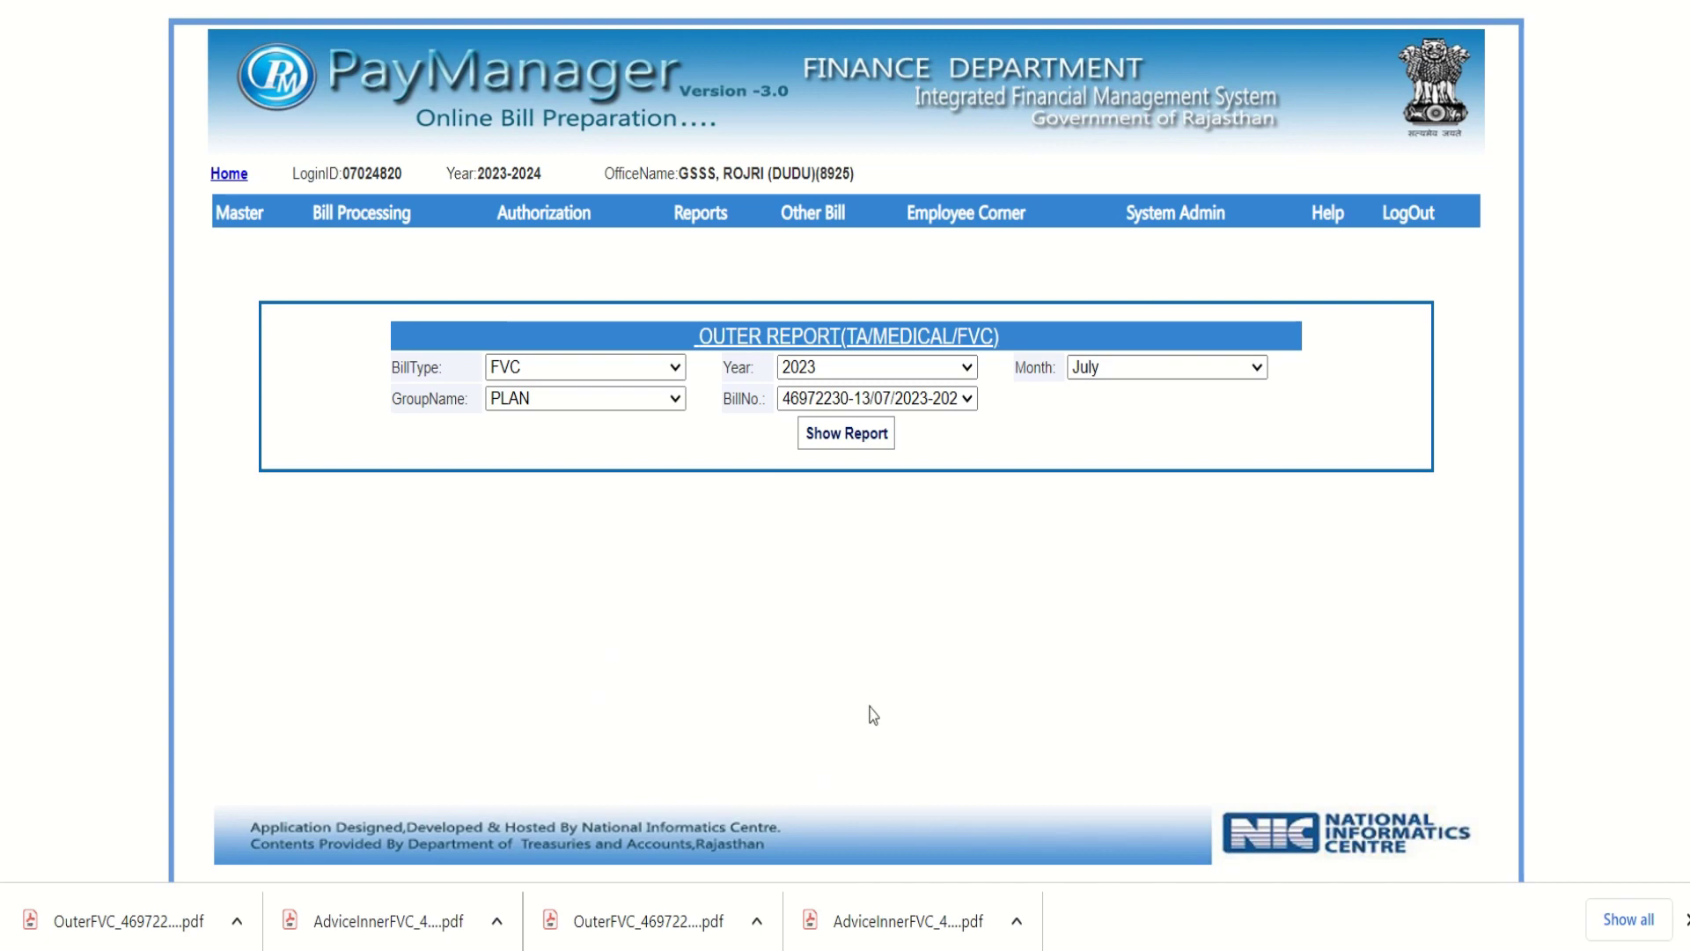
# - Open Forward To DDO and list the FVC bills named PLAN for July 2023
pyautogui.moveTo(343, 227)
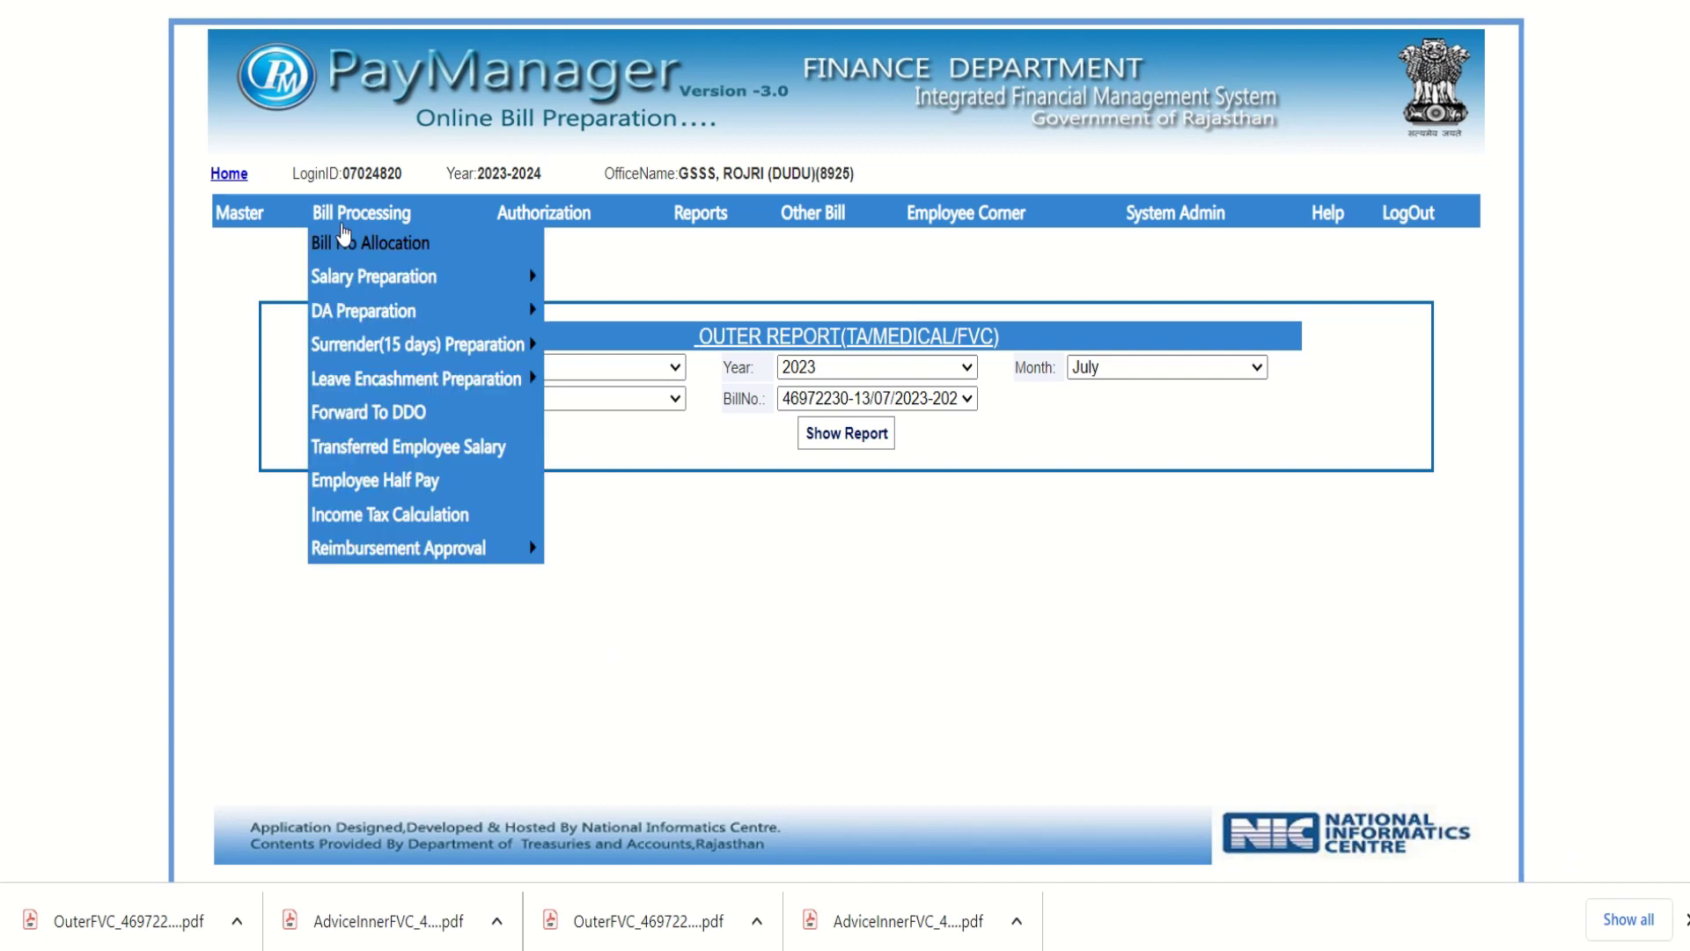
pyautogui.click(343, 414)
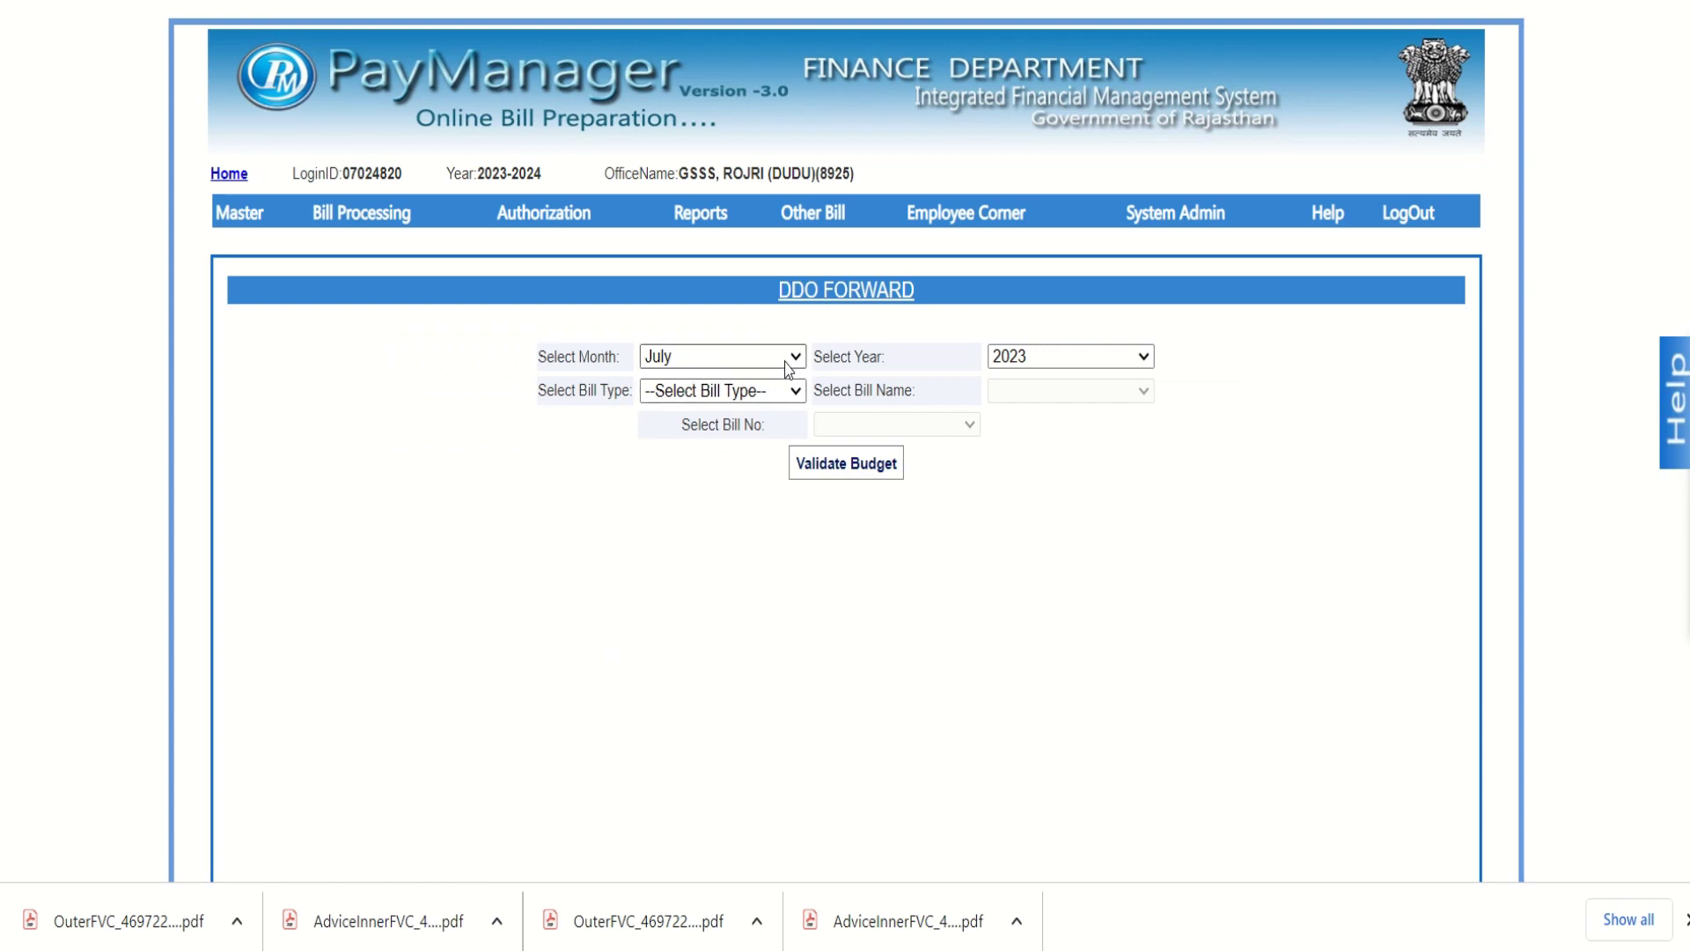
pyautogui.click(705, 391)
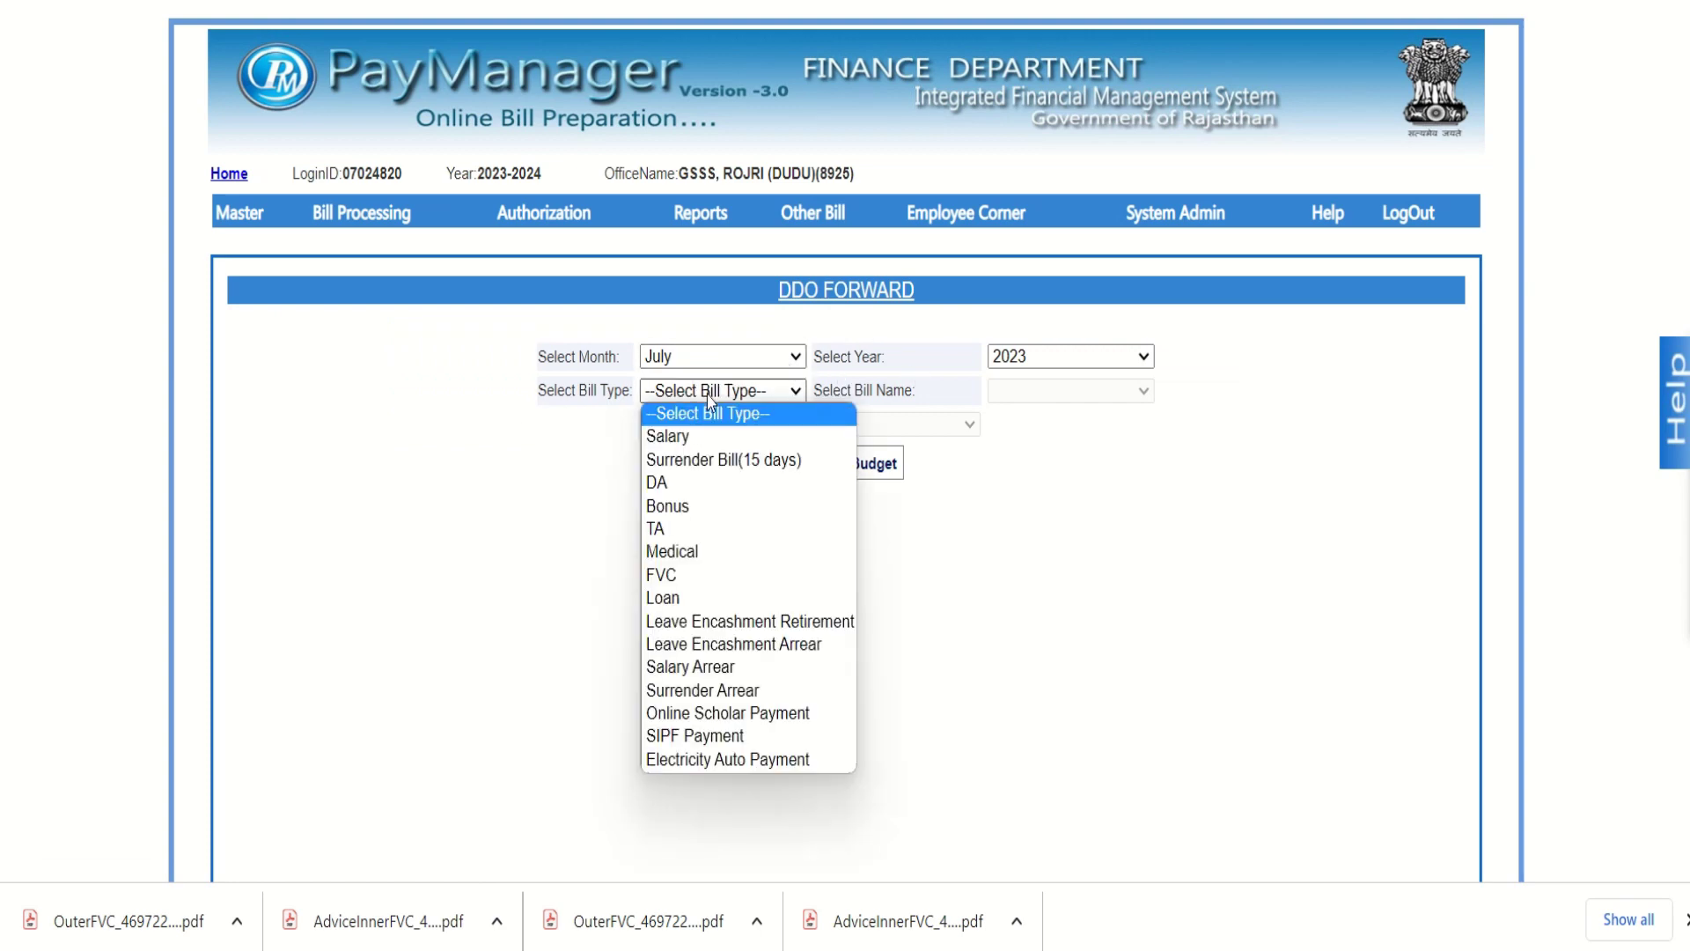
pyautogui.click(661, 575)
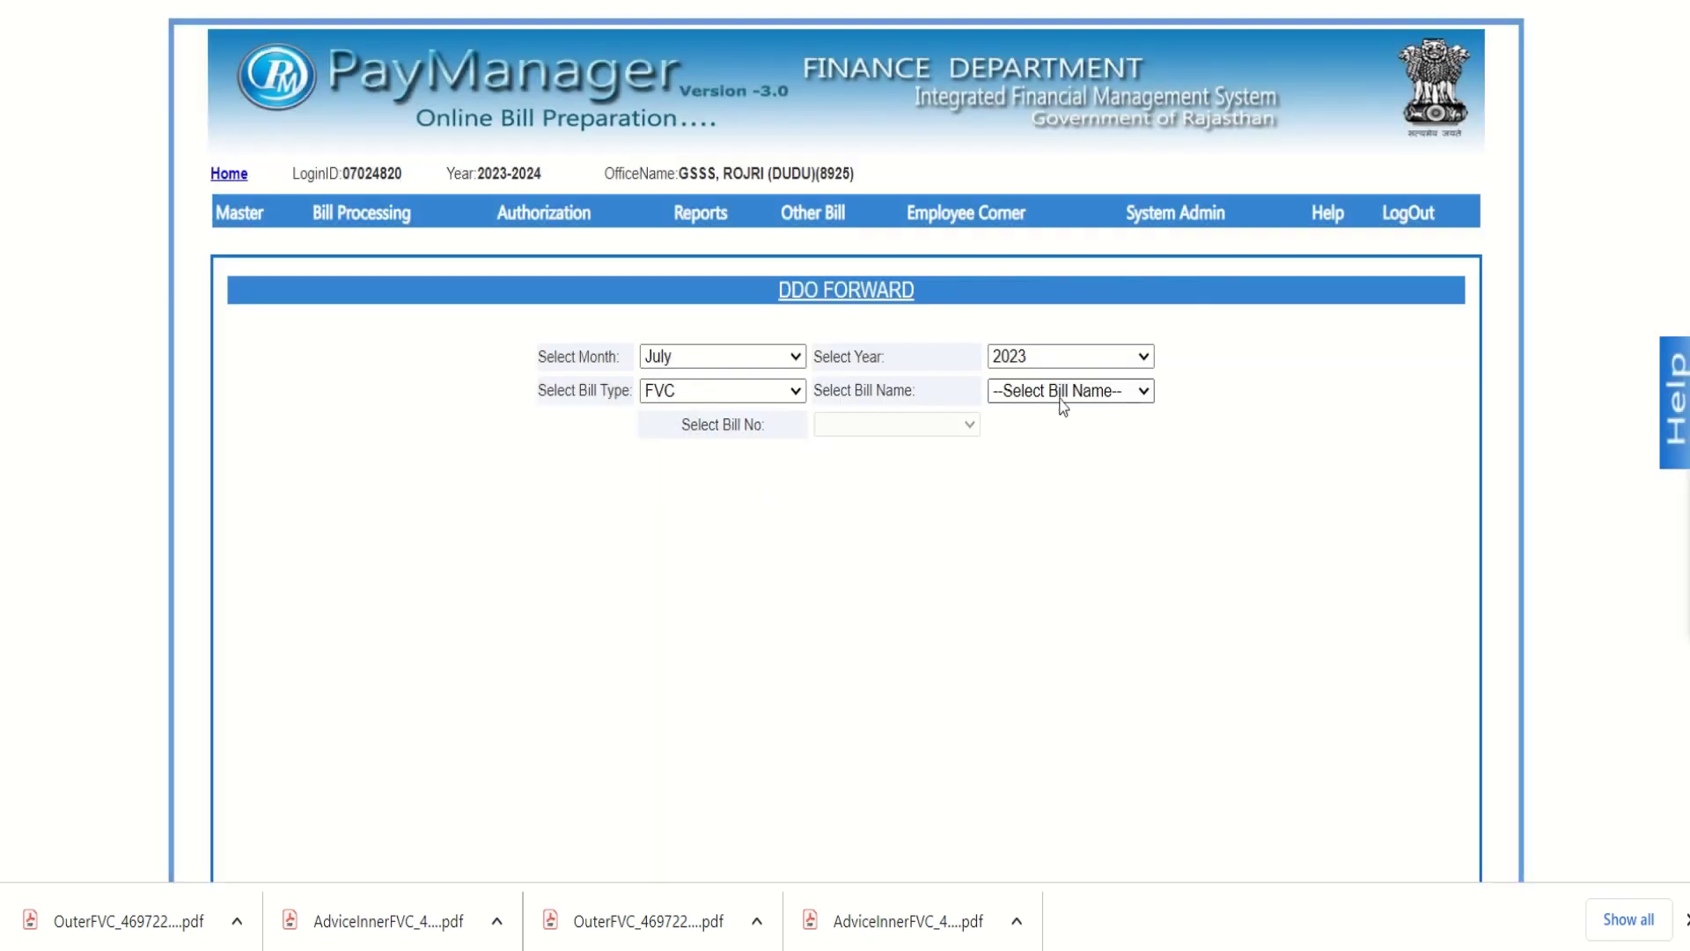
pyautogui.click(1062, 398)
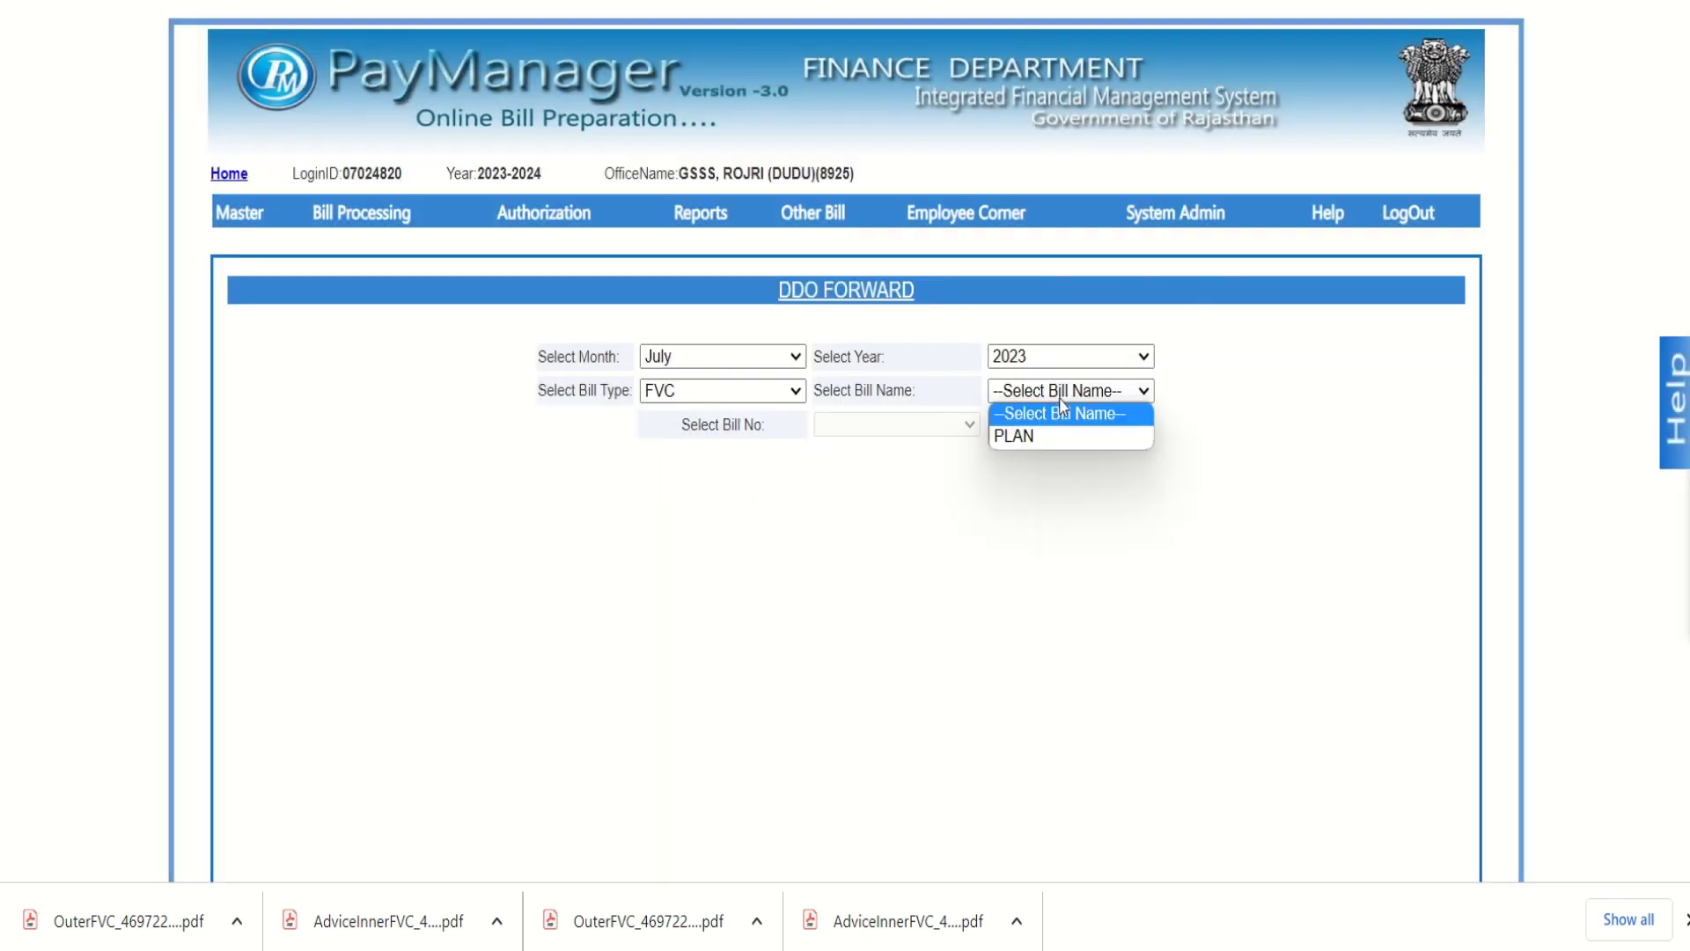
pyautogui.click(1030, 438)
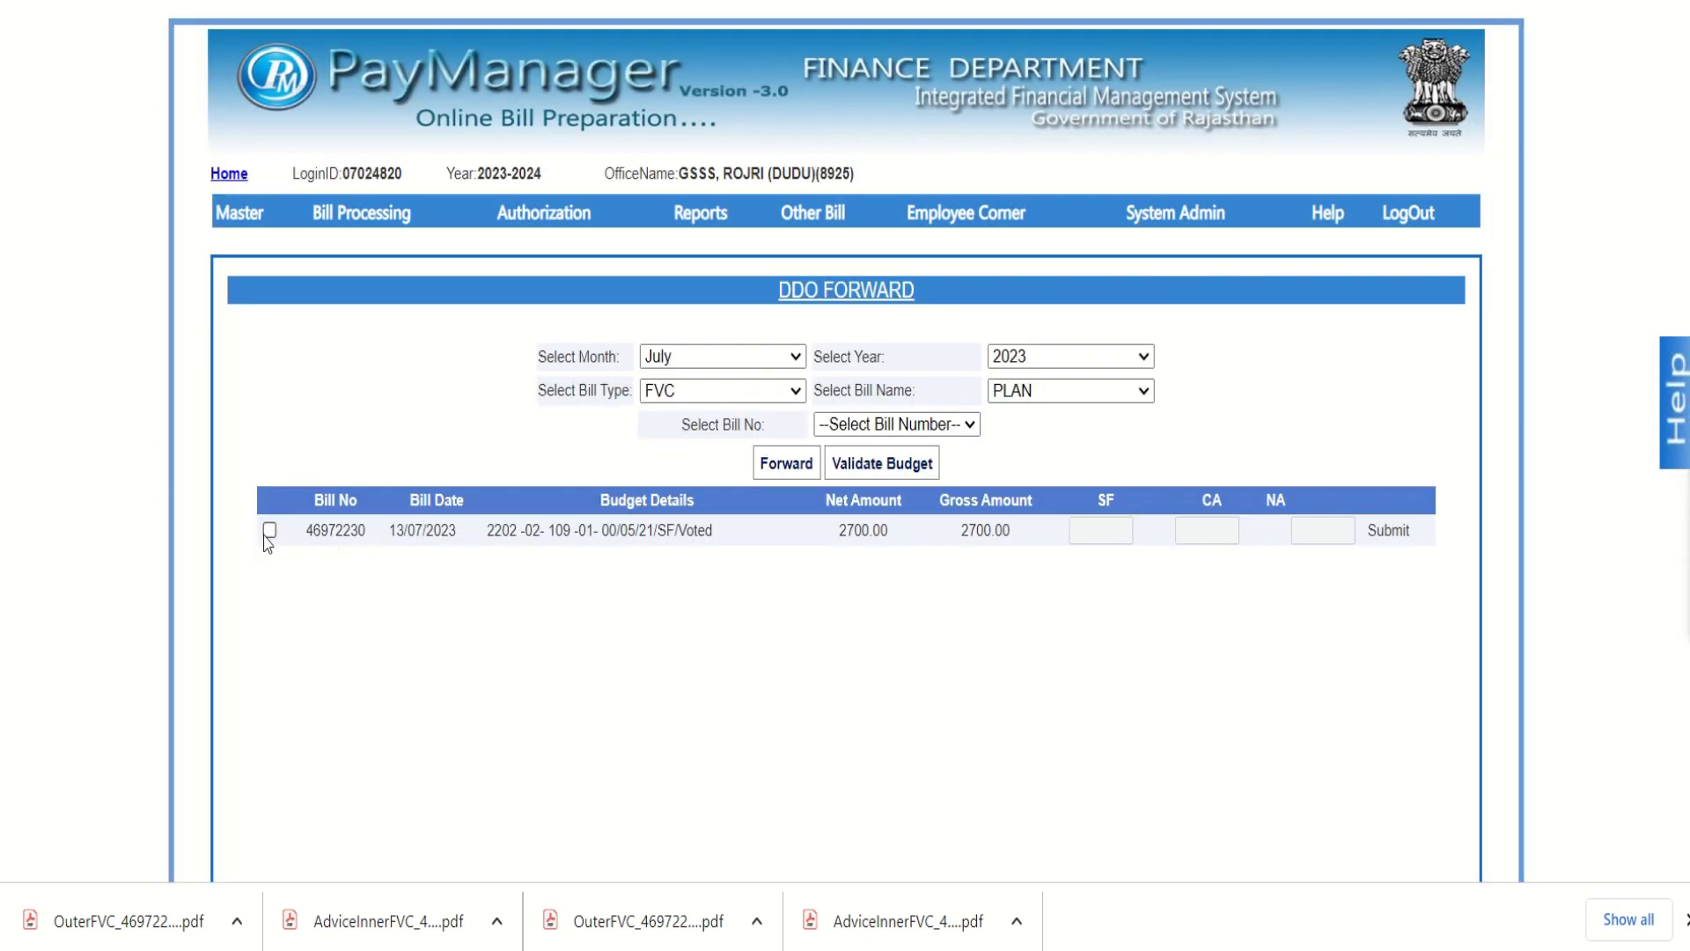
# - Select the listed bill, submit its SF amount of 2700.00 and forward the bill to the DDO
pyautogui.click(269, 530)
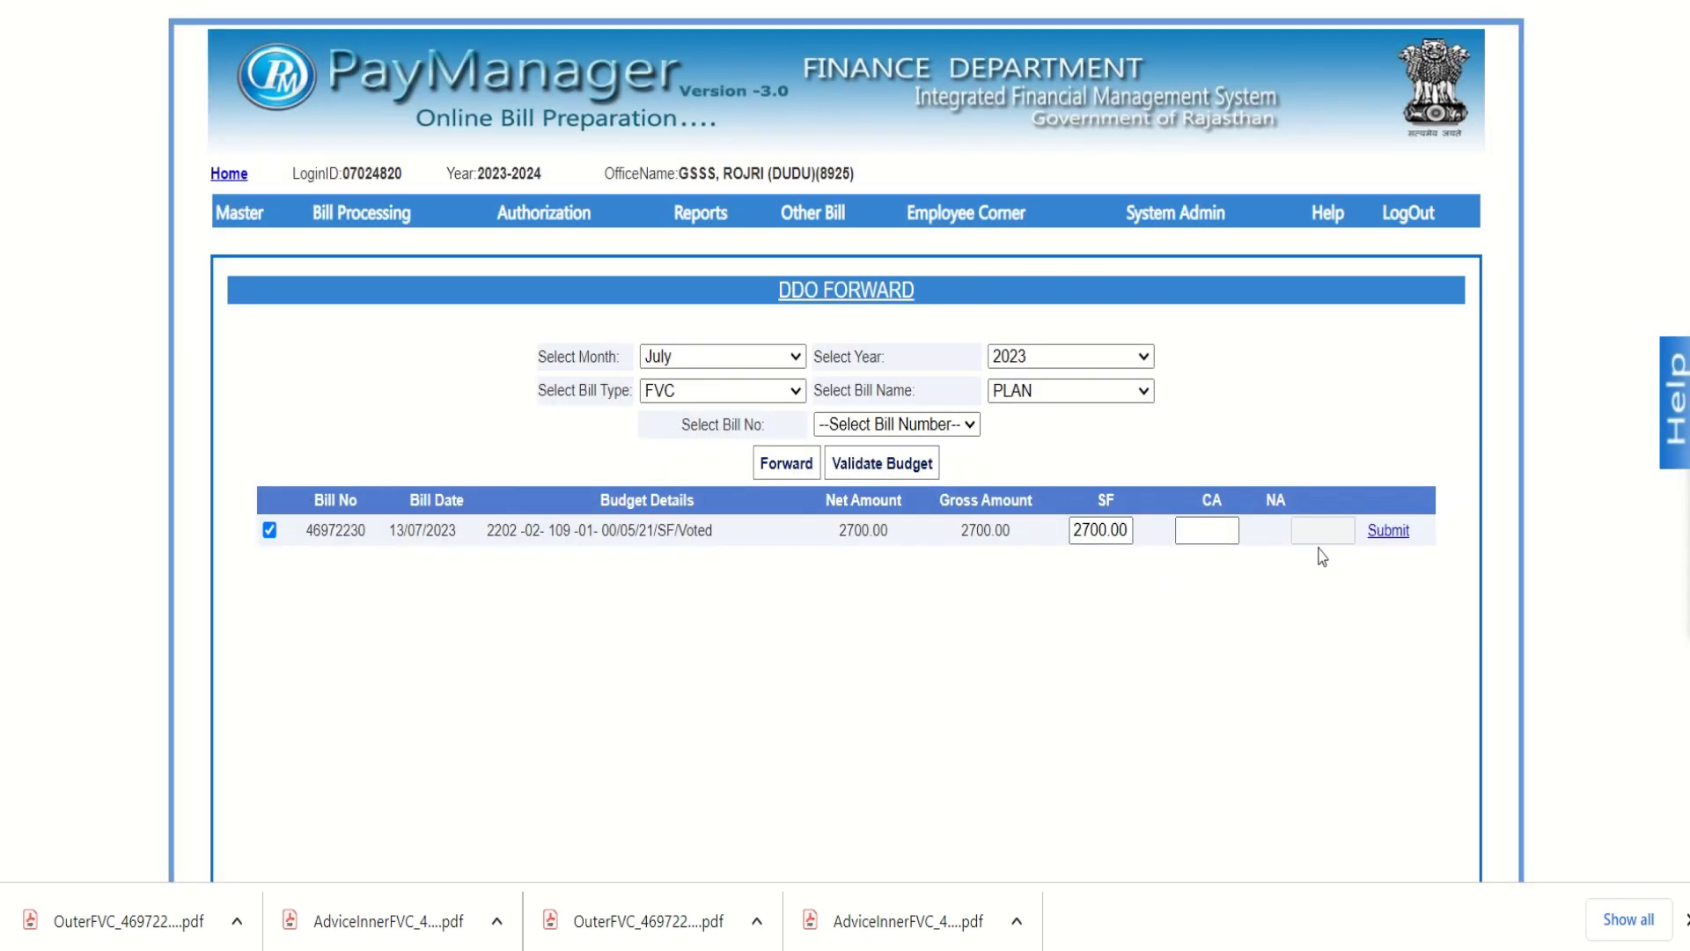
pyautogui.click(1388, 532)
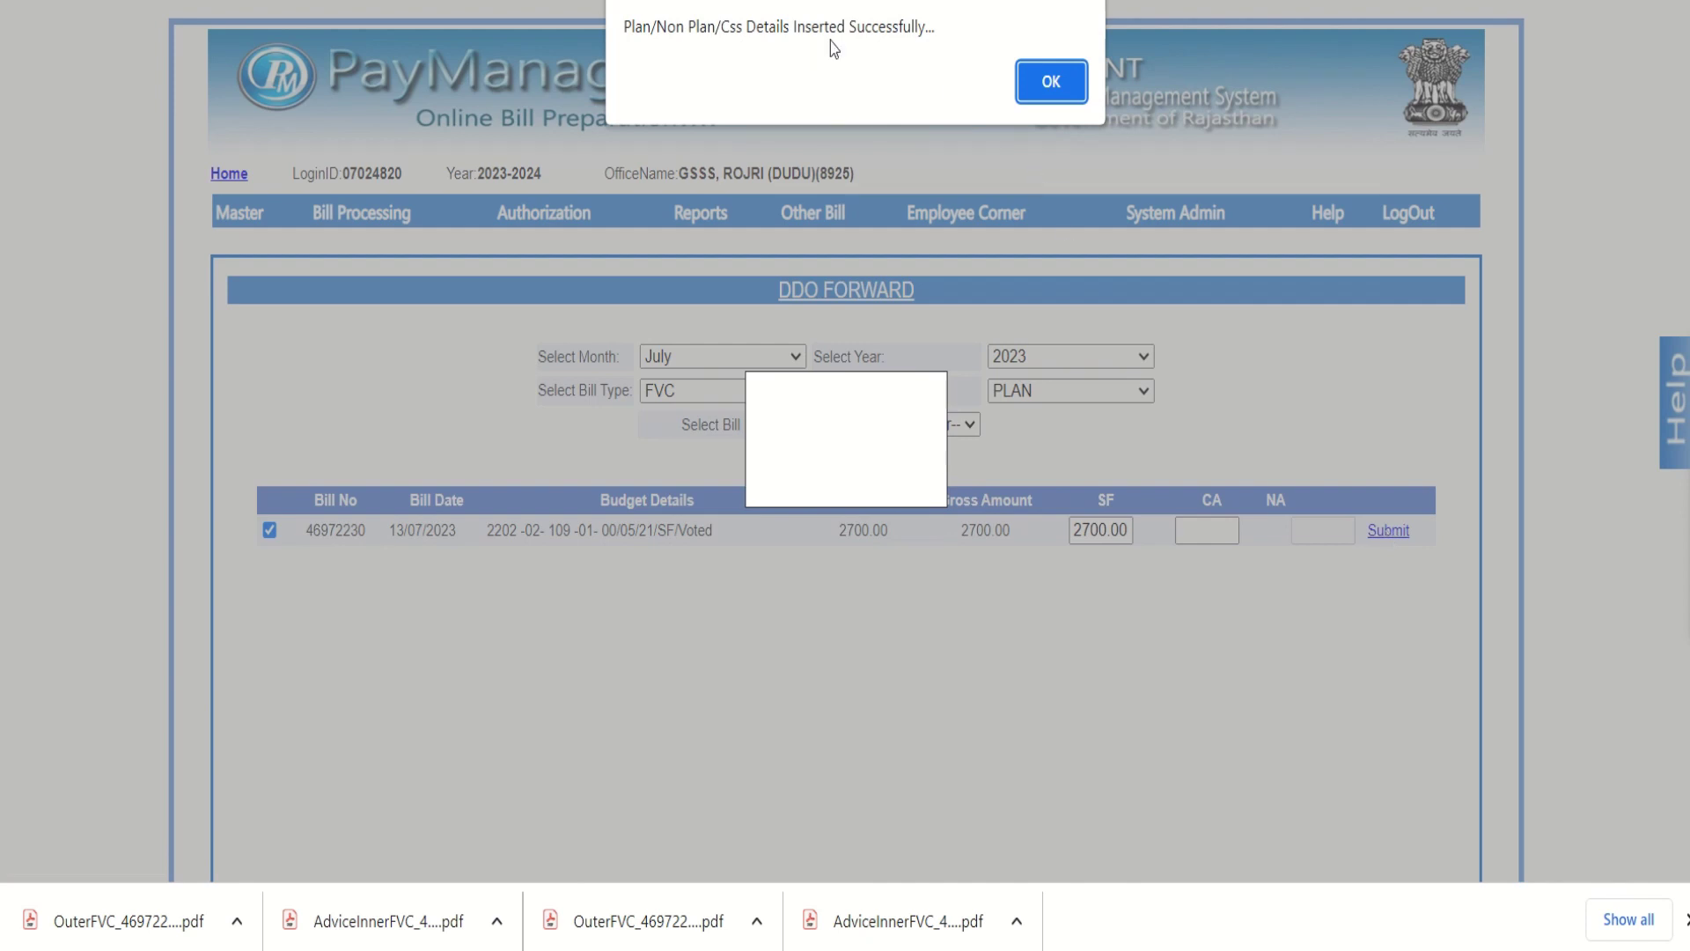
pyautogui.click(1054, 83)
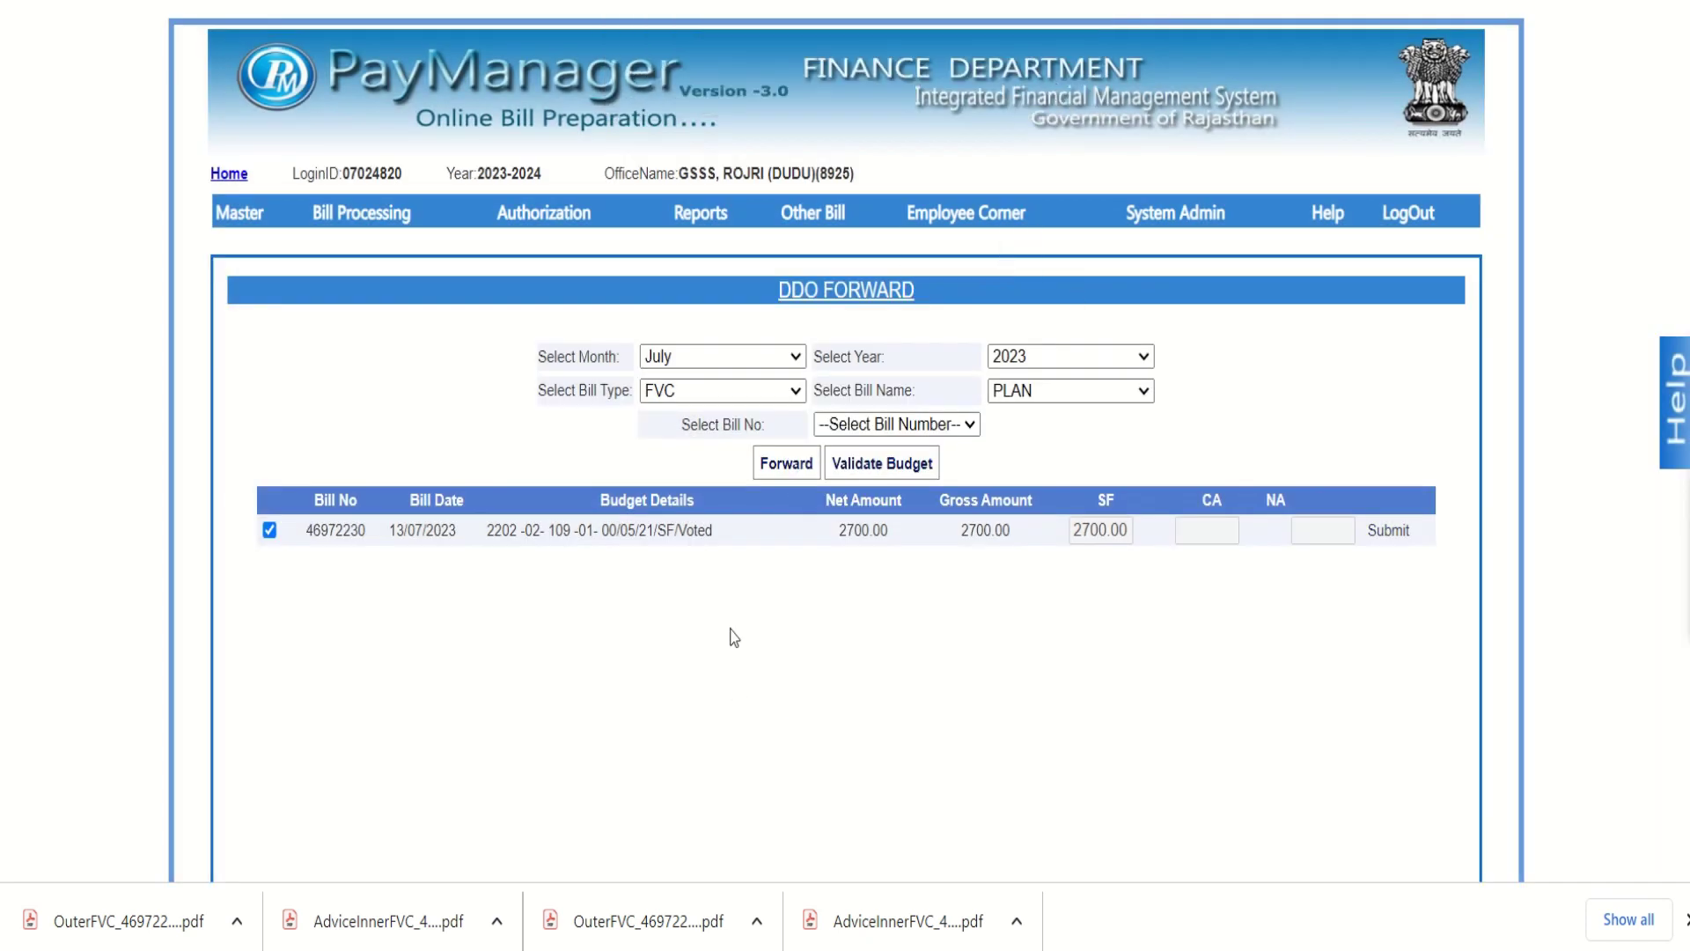
pyautogui.click(786, 466)
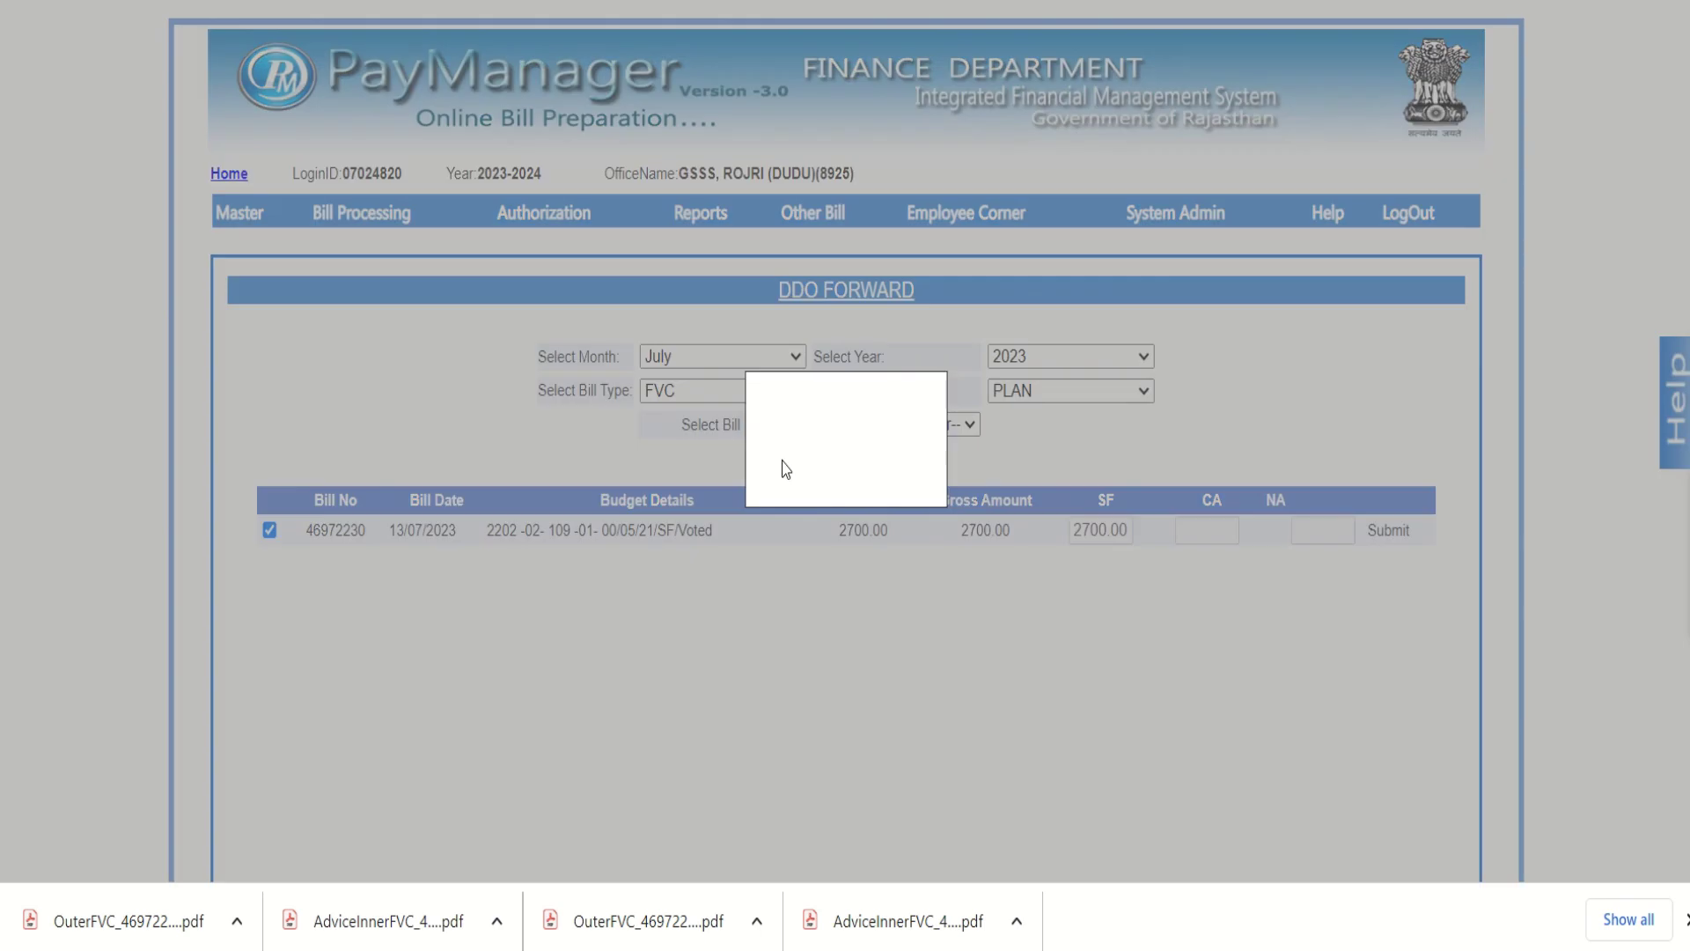
pyautogui.click(638, 441)
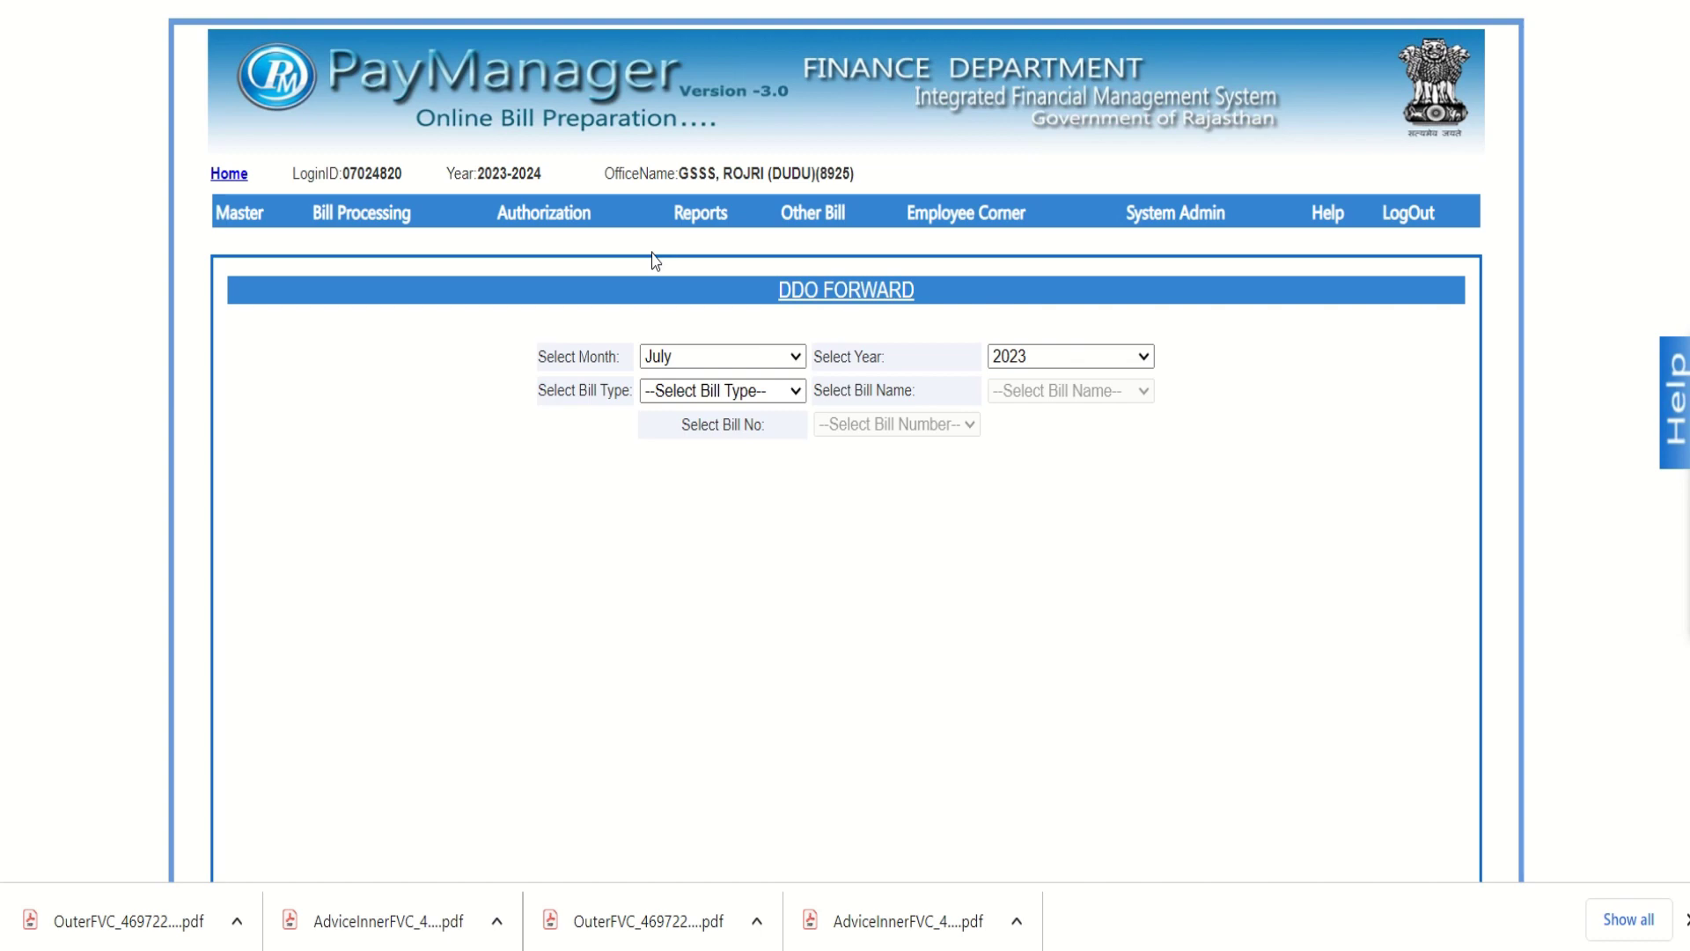
# - Review the PDF reports, marking the employee entry and amount on the inner sheet and circling the pay amount on the outer sheet
pyautogui.moveTo(676, 231)
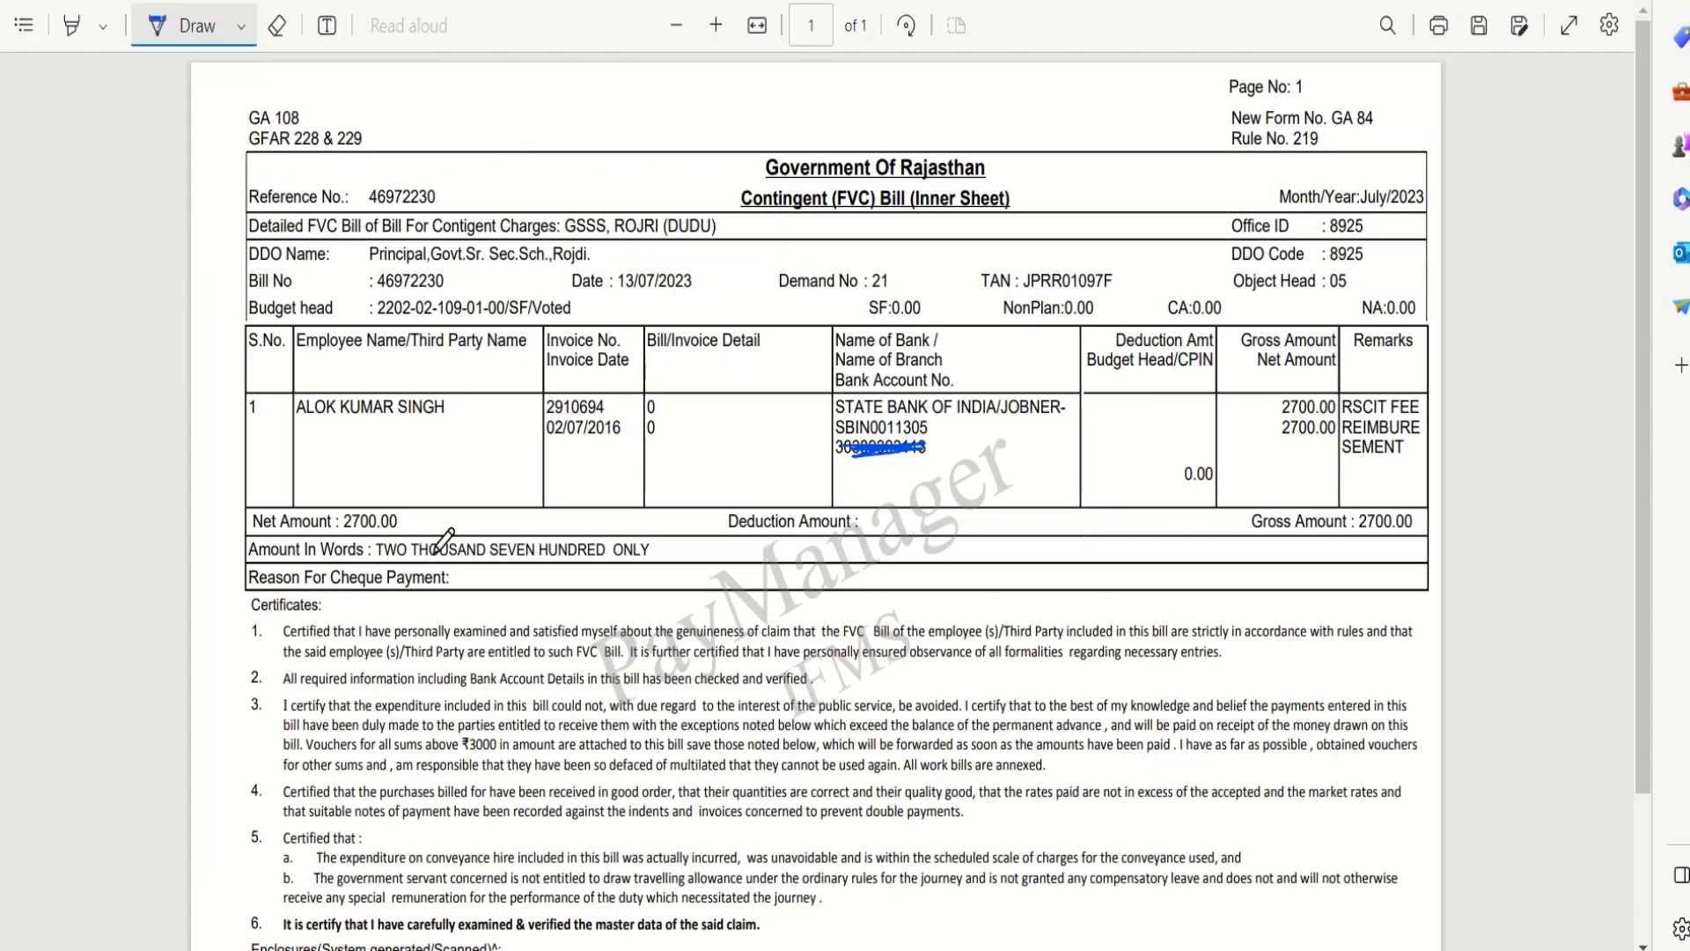
pyautogui.moveTo(321, 442); pyautogui.dragTo(429, 453)
pyautogui.moveTo(1279, 446); pyautogui.dragTo(1325, 448)
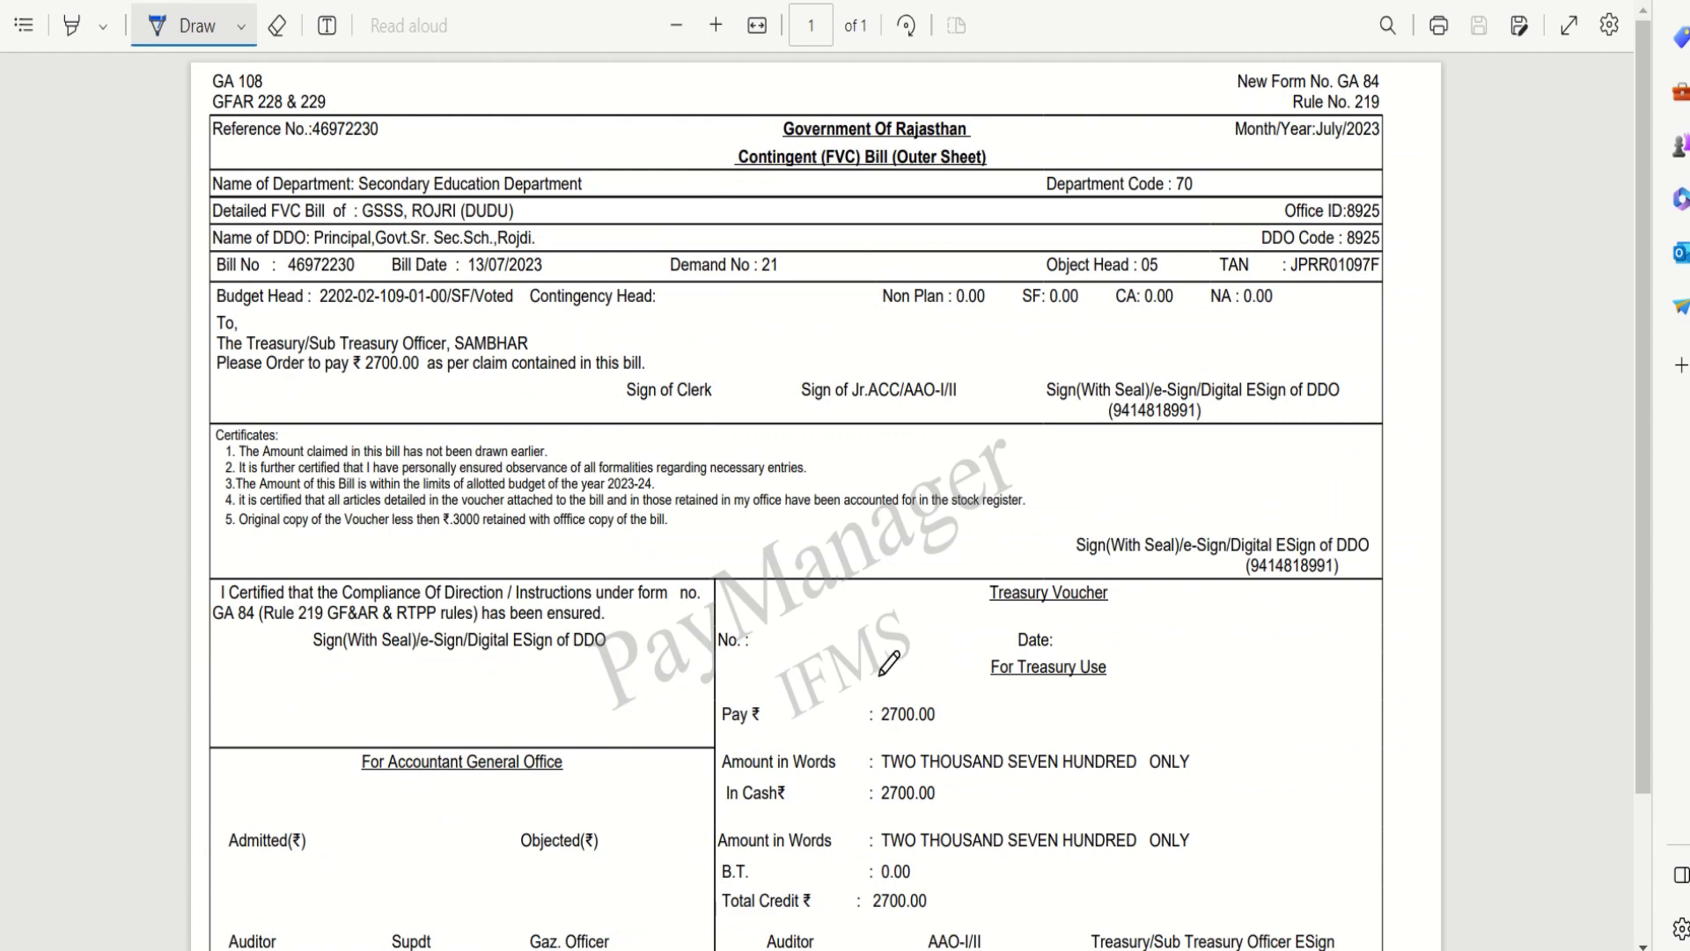
pyautogui.moveTo(879, 675)
pyautogui.mouseDown()
pyautogui.moveTo(882, 745)
pyautogui.moveTo(975, 677)
pyautogui.moveTo(879, 675)
pyautogui.mouseUp()
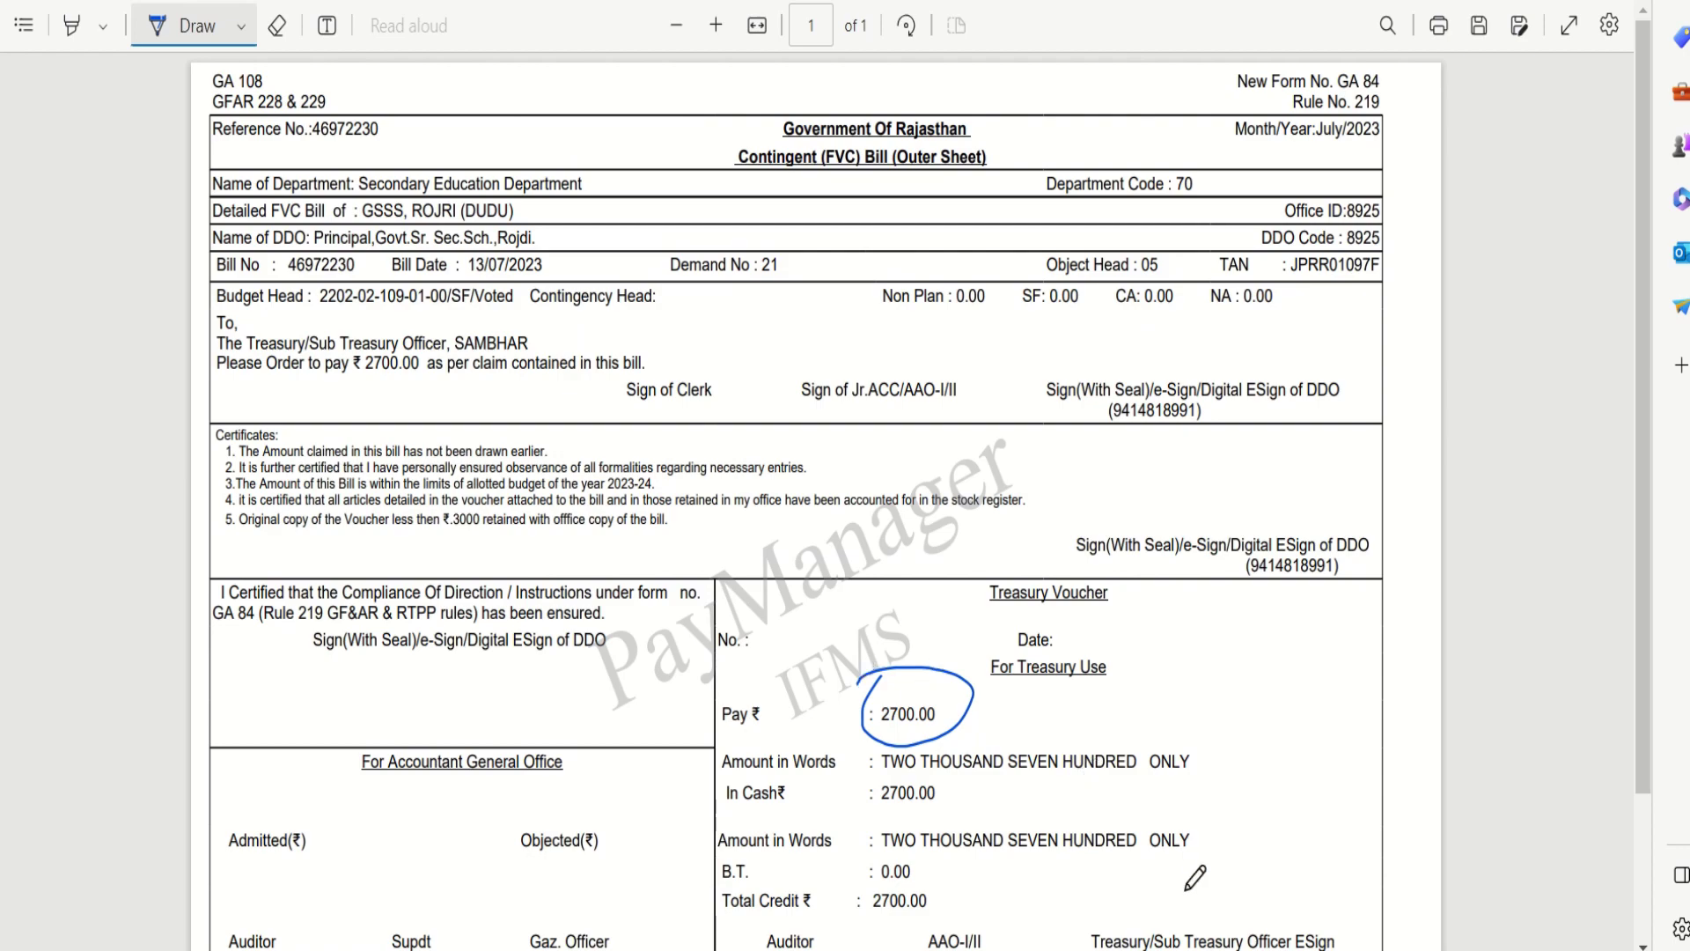
pyautogui.moveTo(1267, 946)
pyautogui.click(1268, 898)
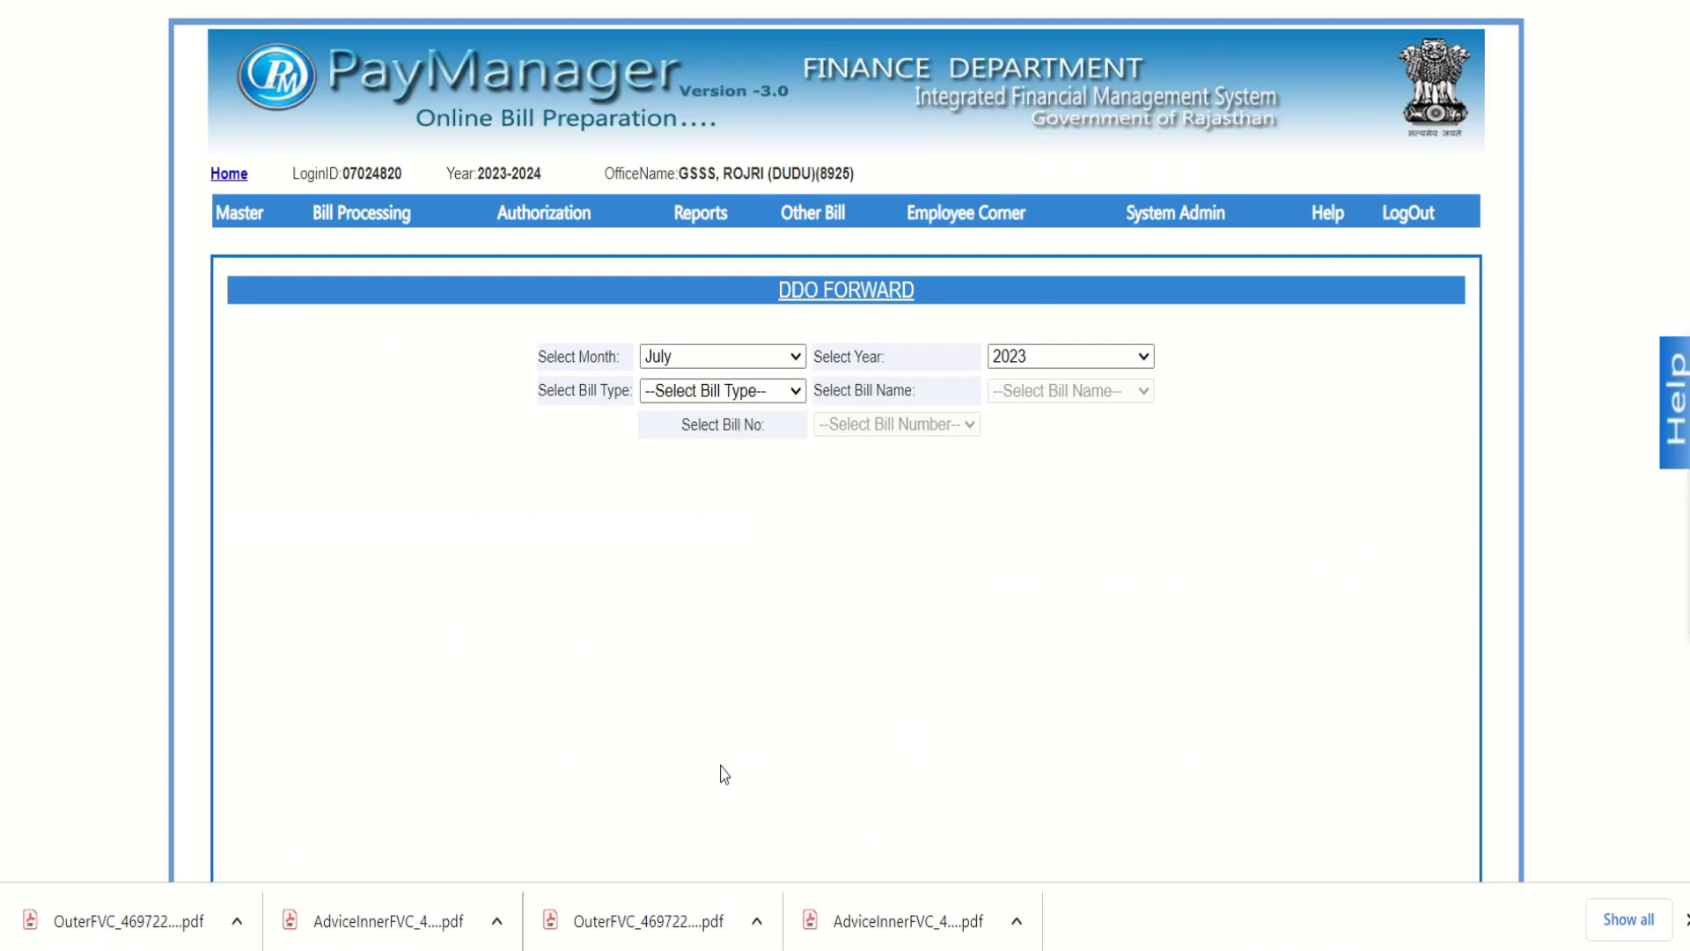
# - Open Document Digital Sign, list the July 2023 FVC bills of group PLAN and try to select the bill for signing
pyautogui.moveTo(528, 215)
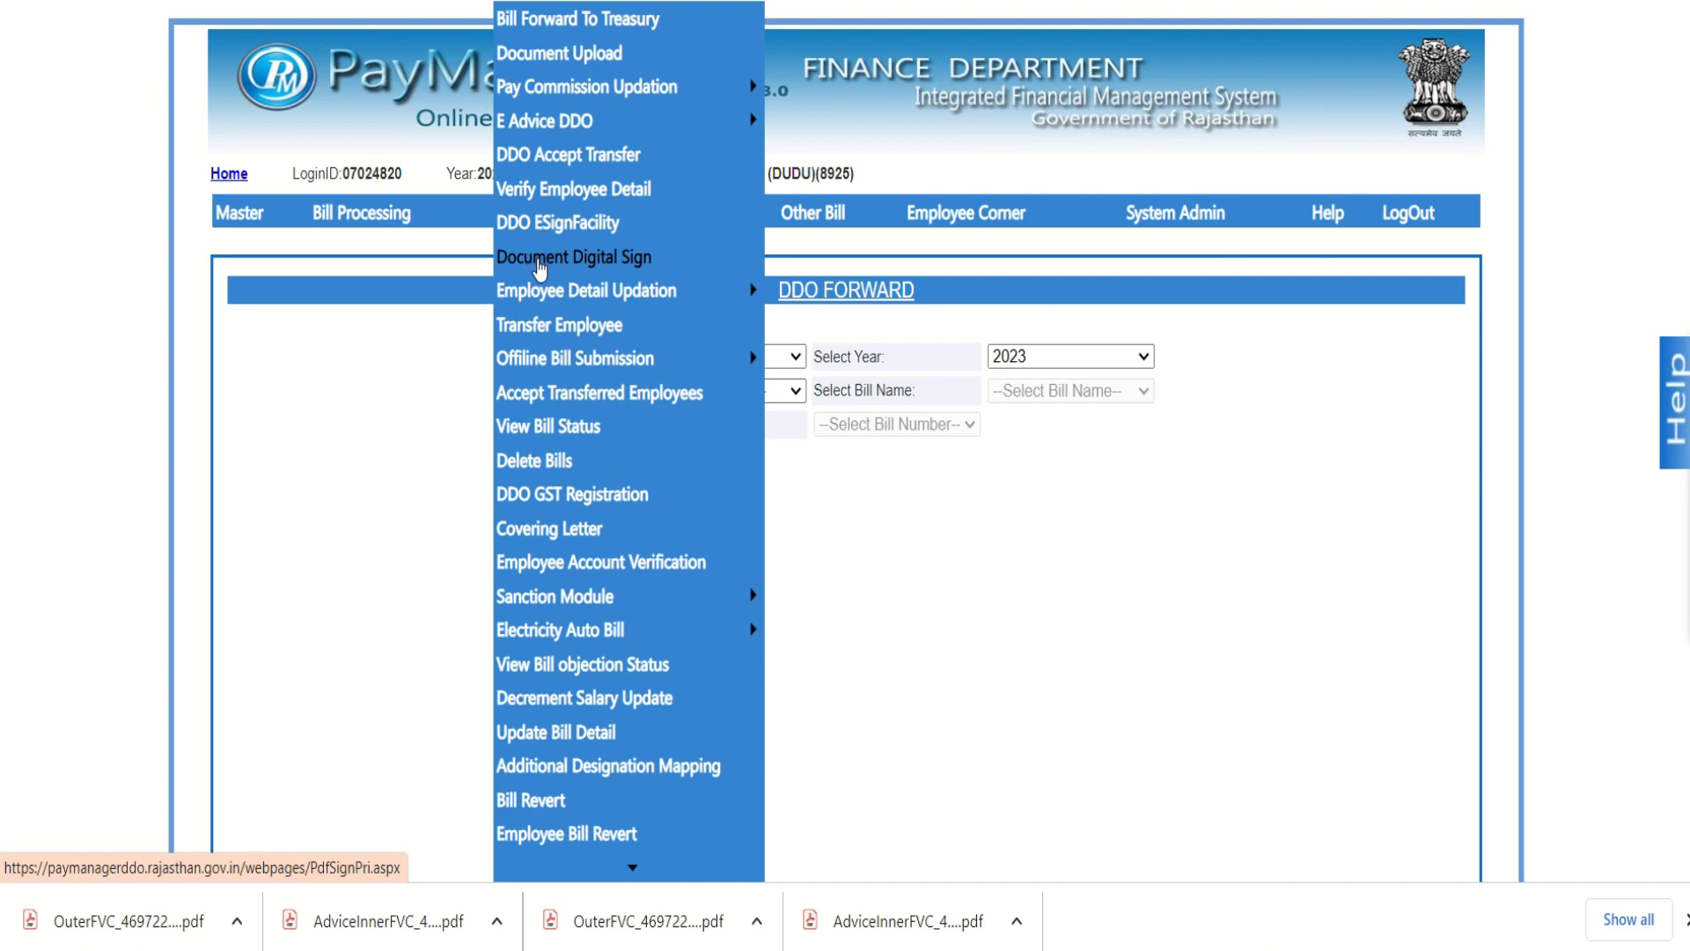
pyautogui.click(540, 264)
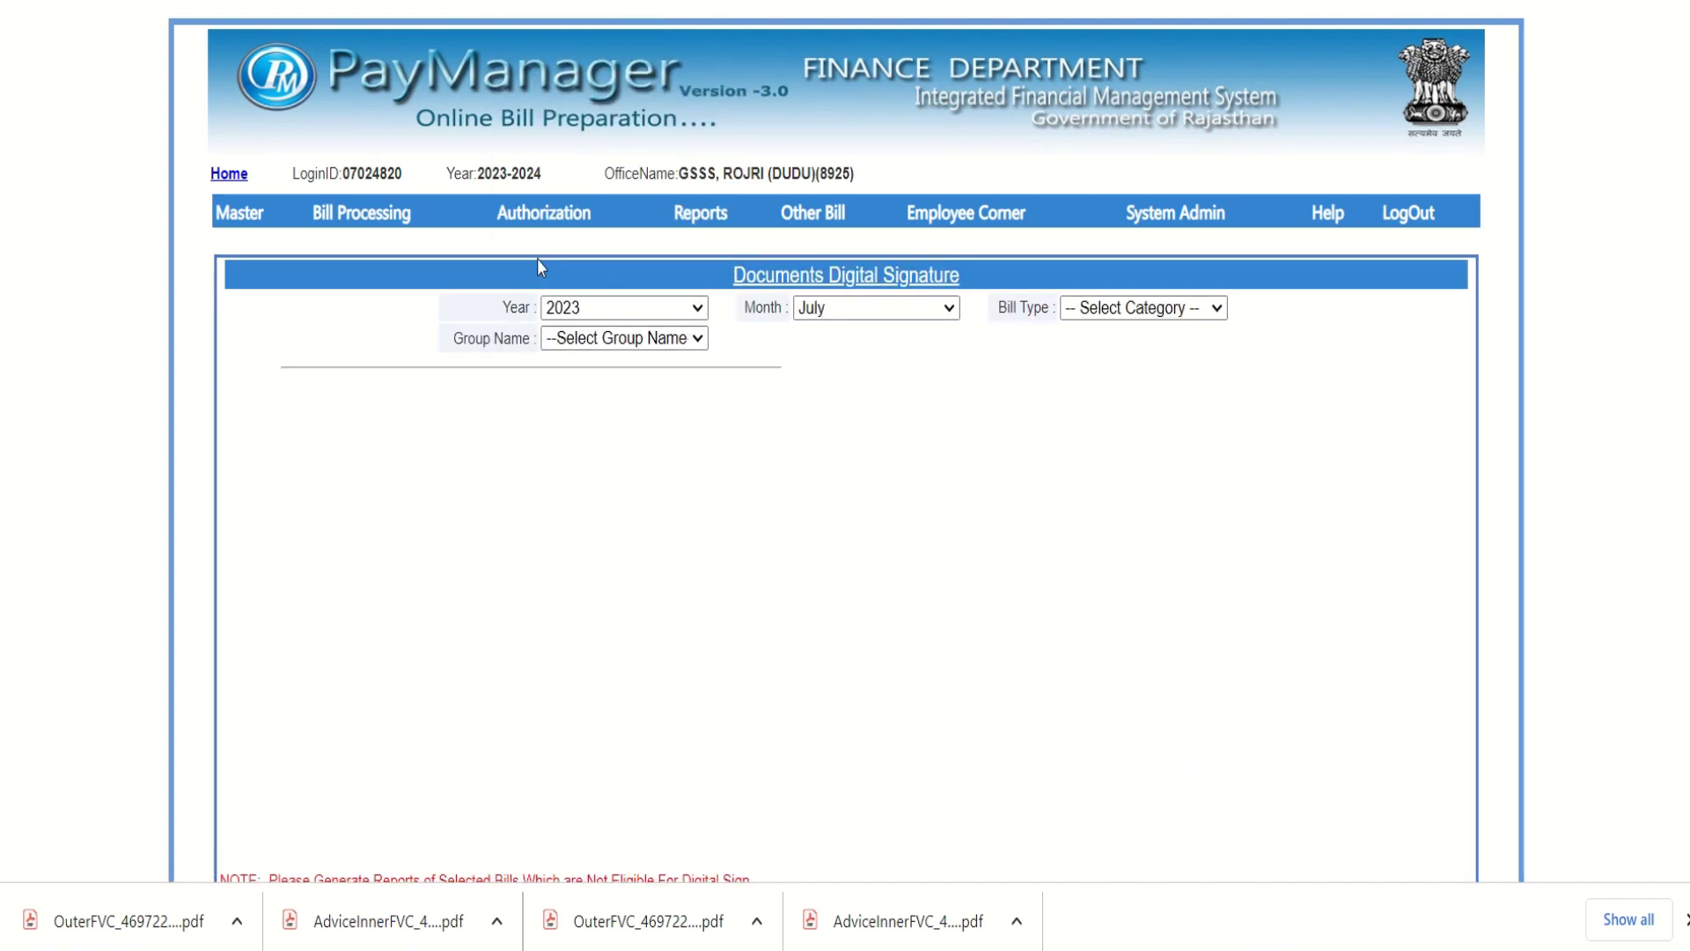
pyautogui.click(1135, 318)
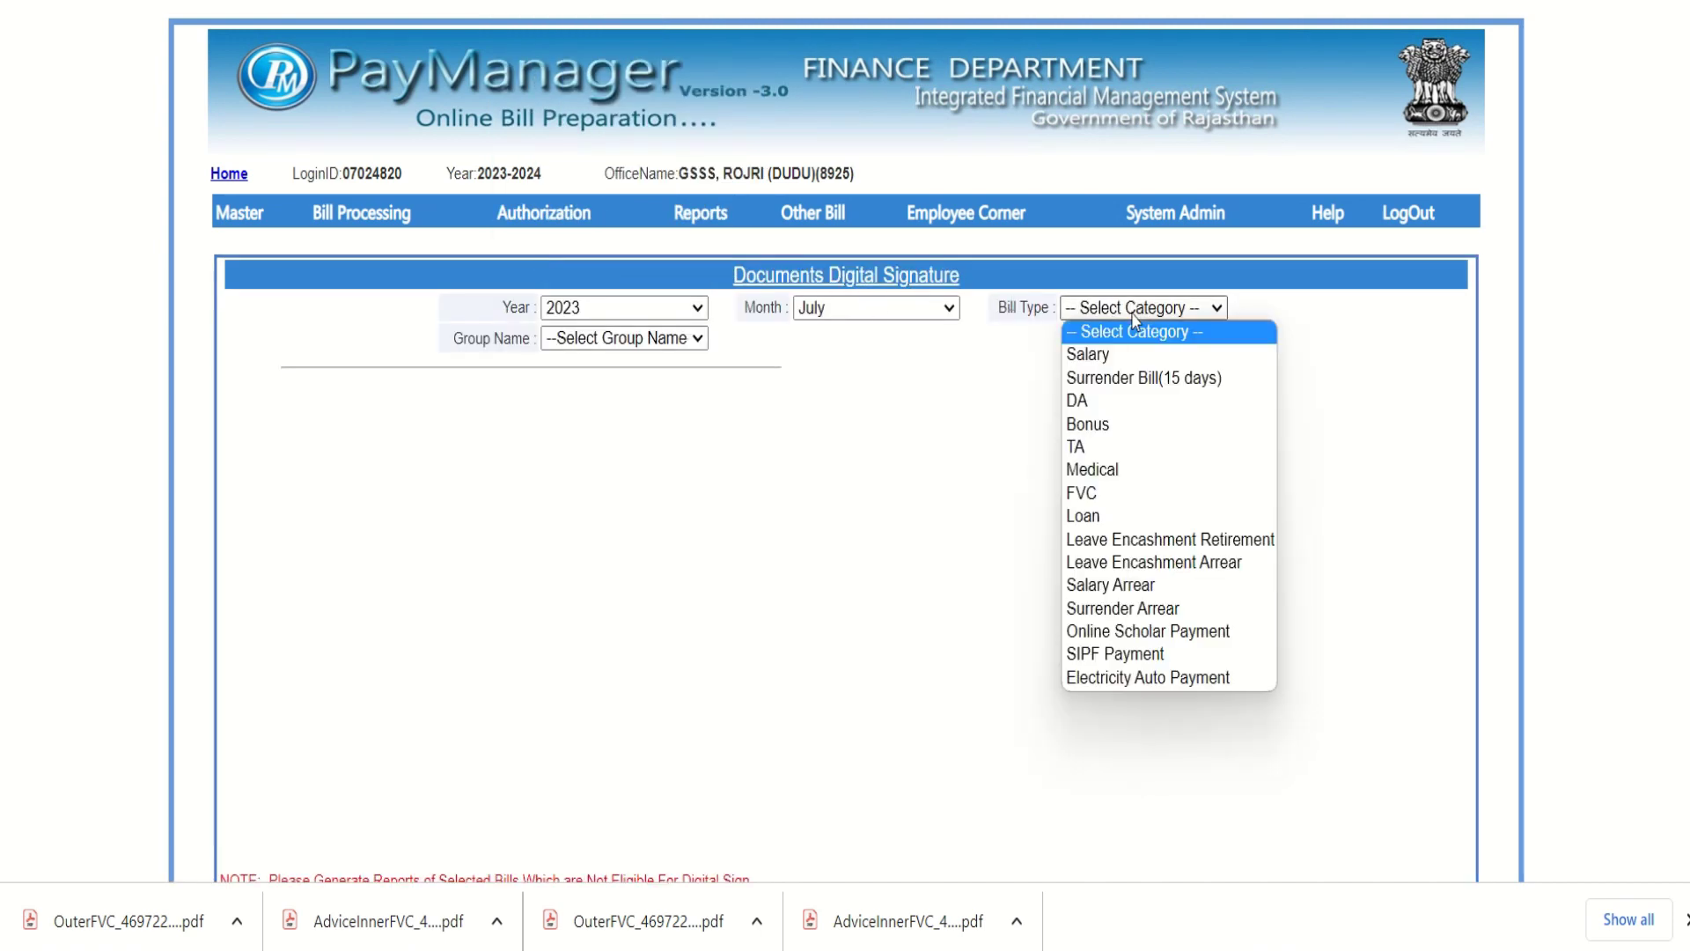
pyautogui.click(1091, 495)
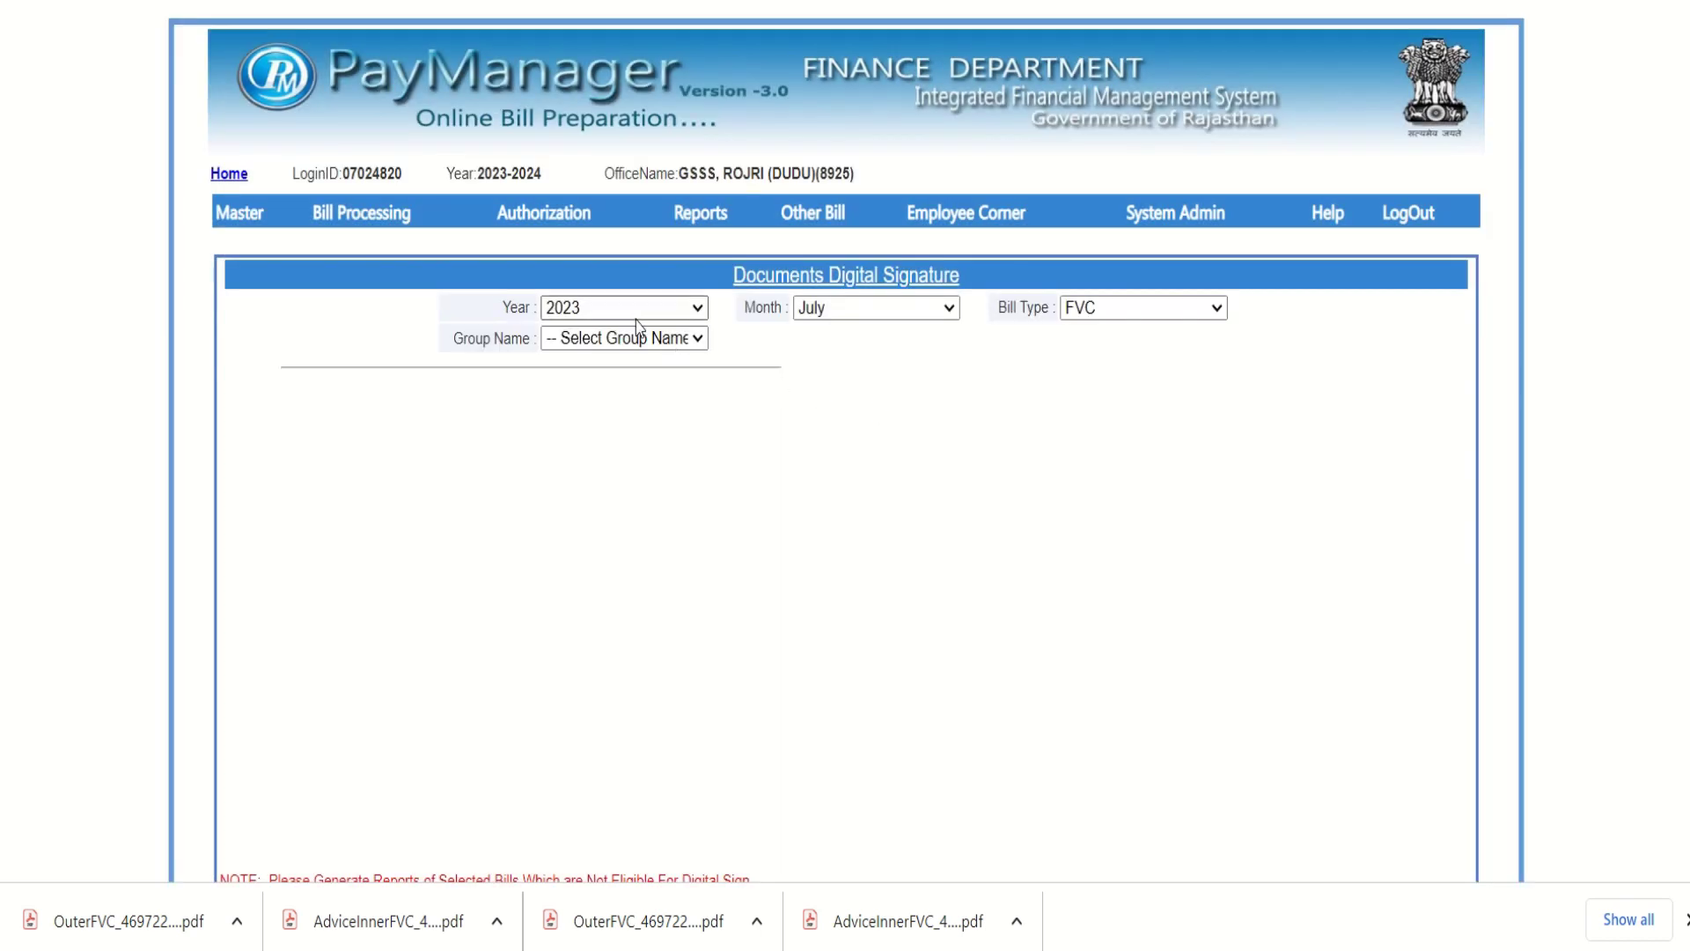
pyautogui.click(641, 338)
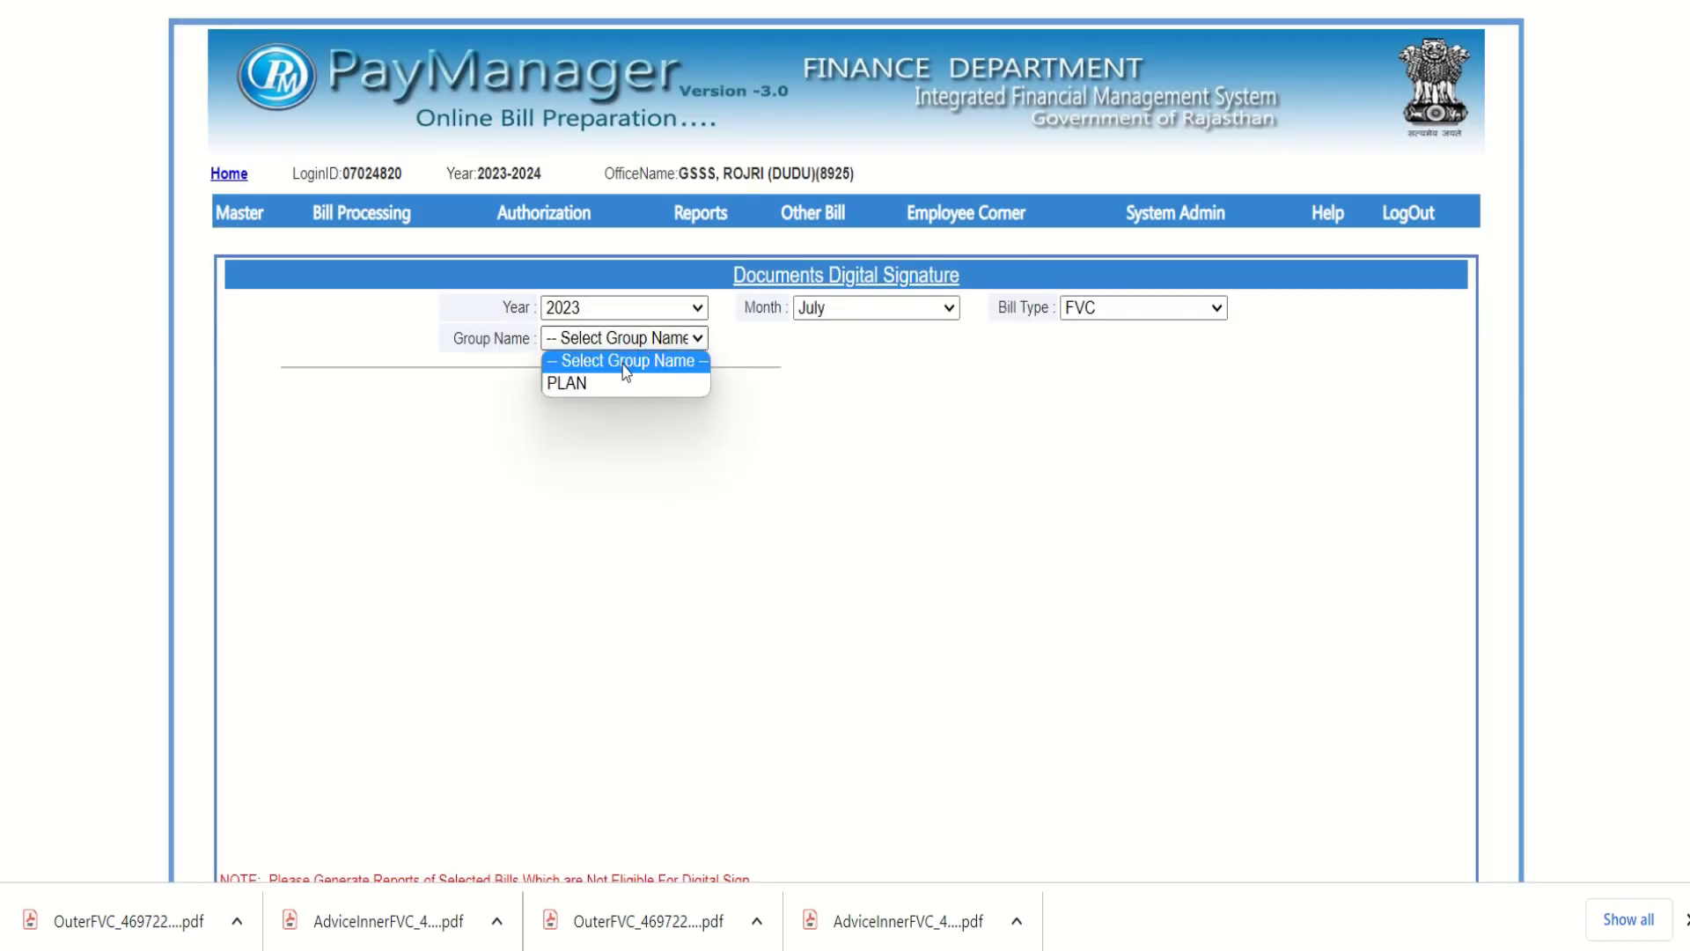
pyautogui.click(593, 385)
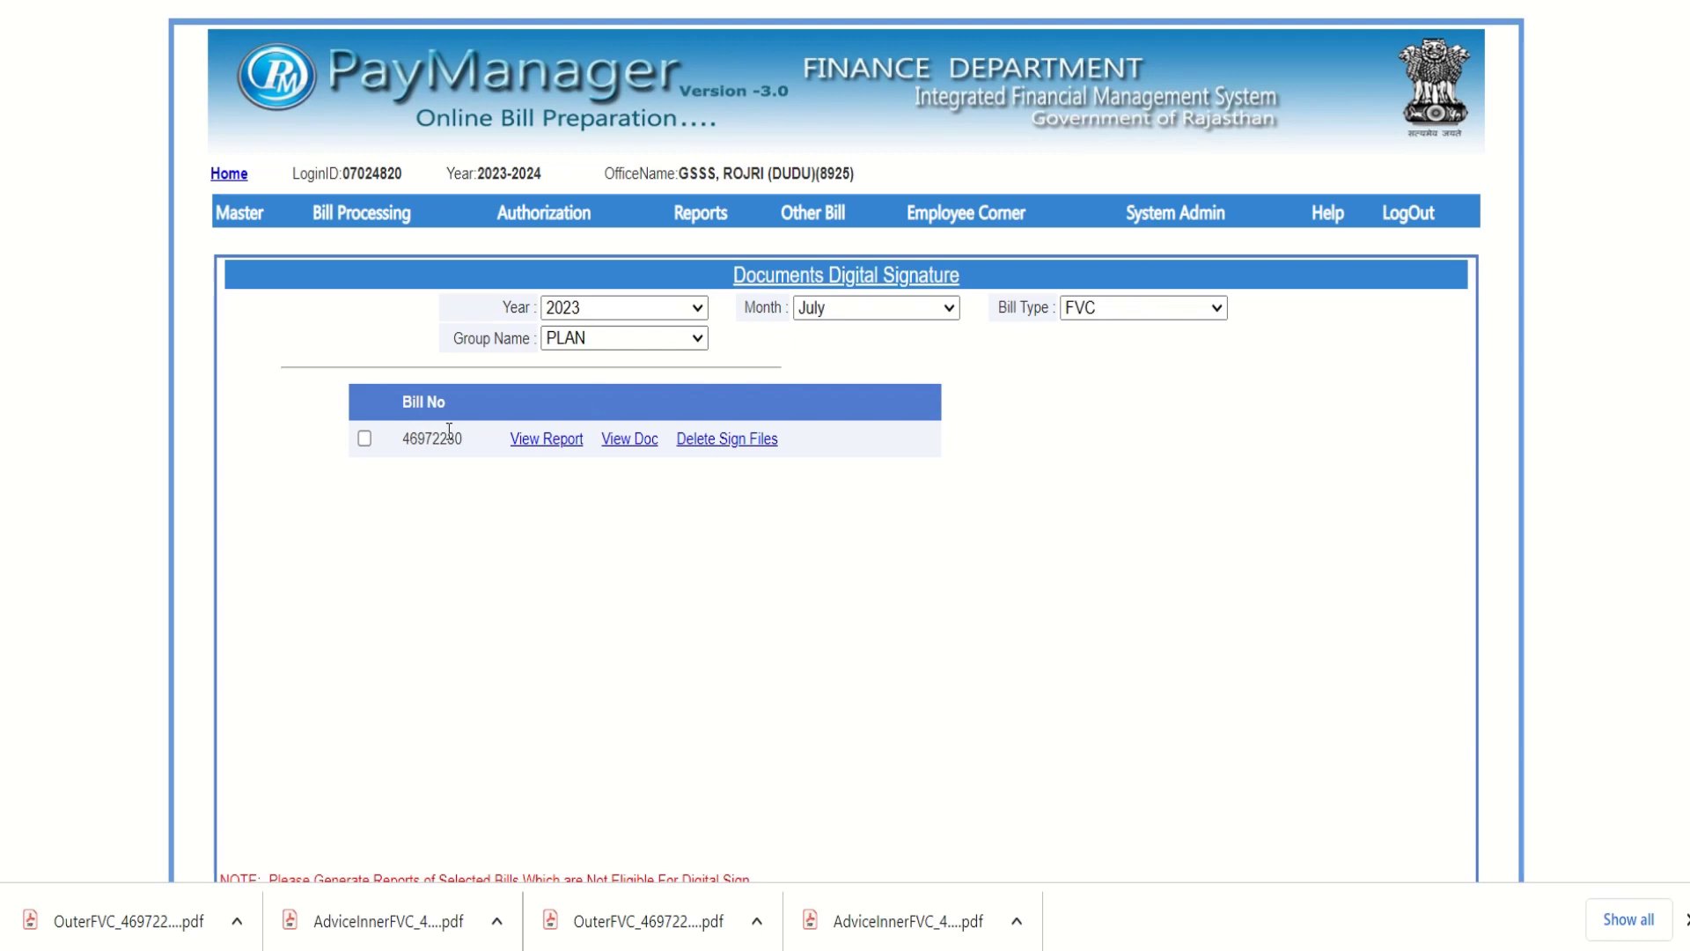
pyautogui.click(363, 439)
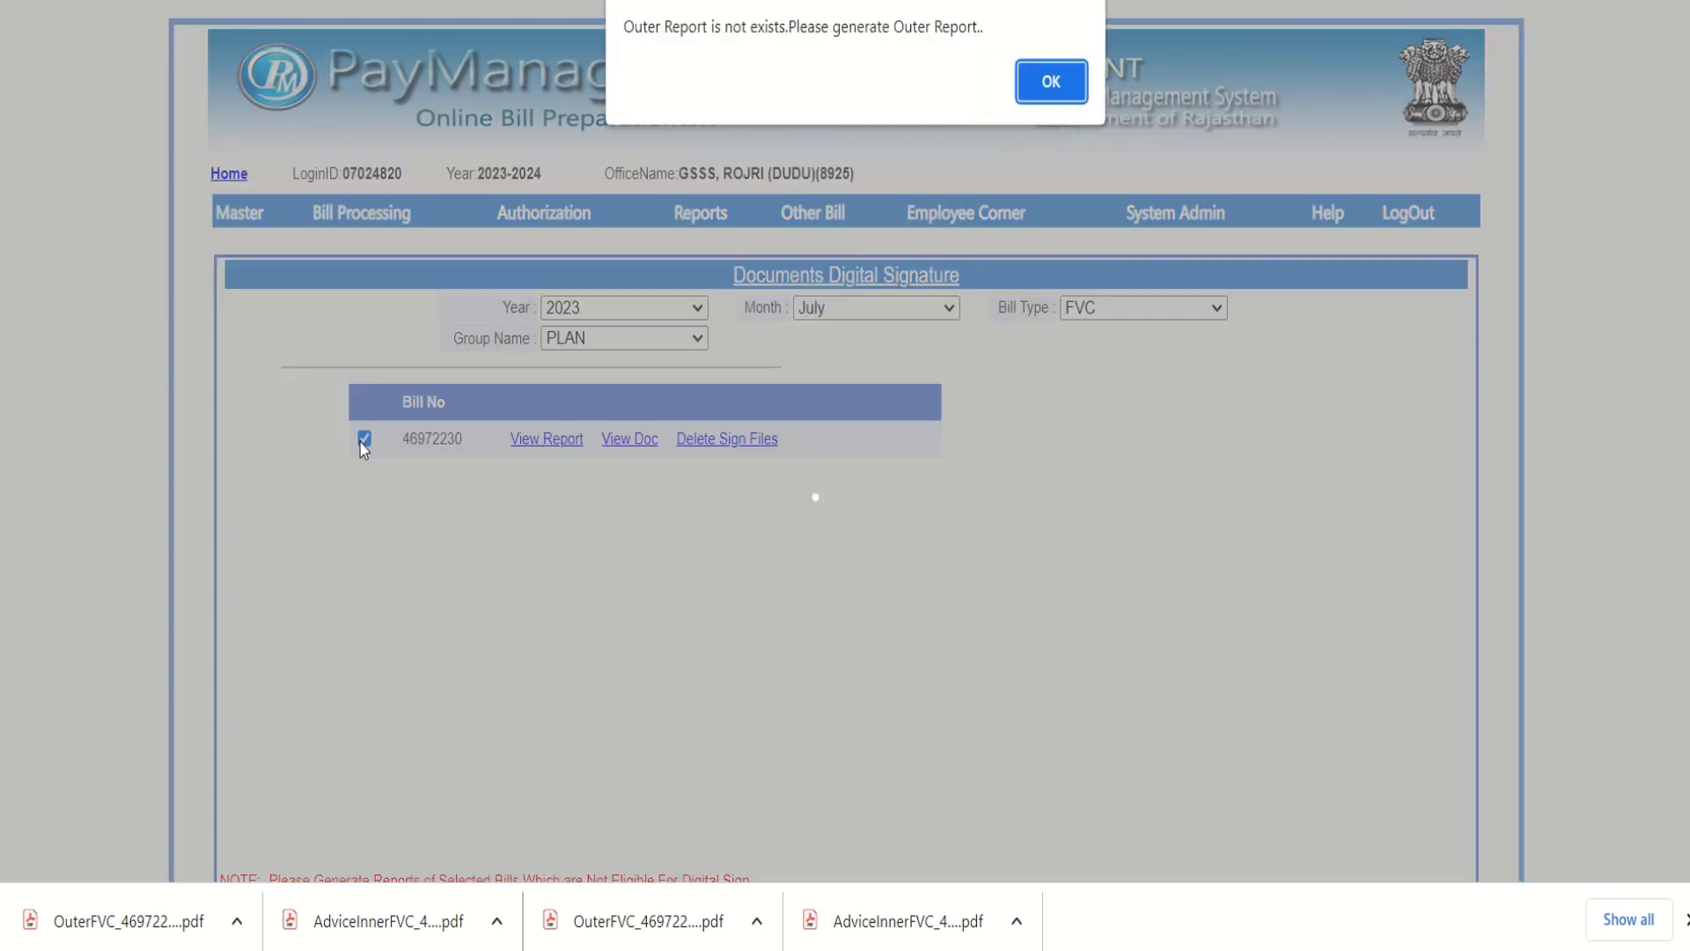
pyautogui.click(1047, 82)
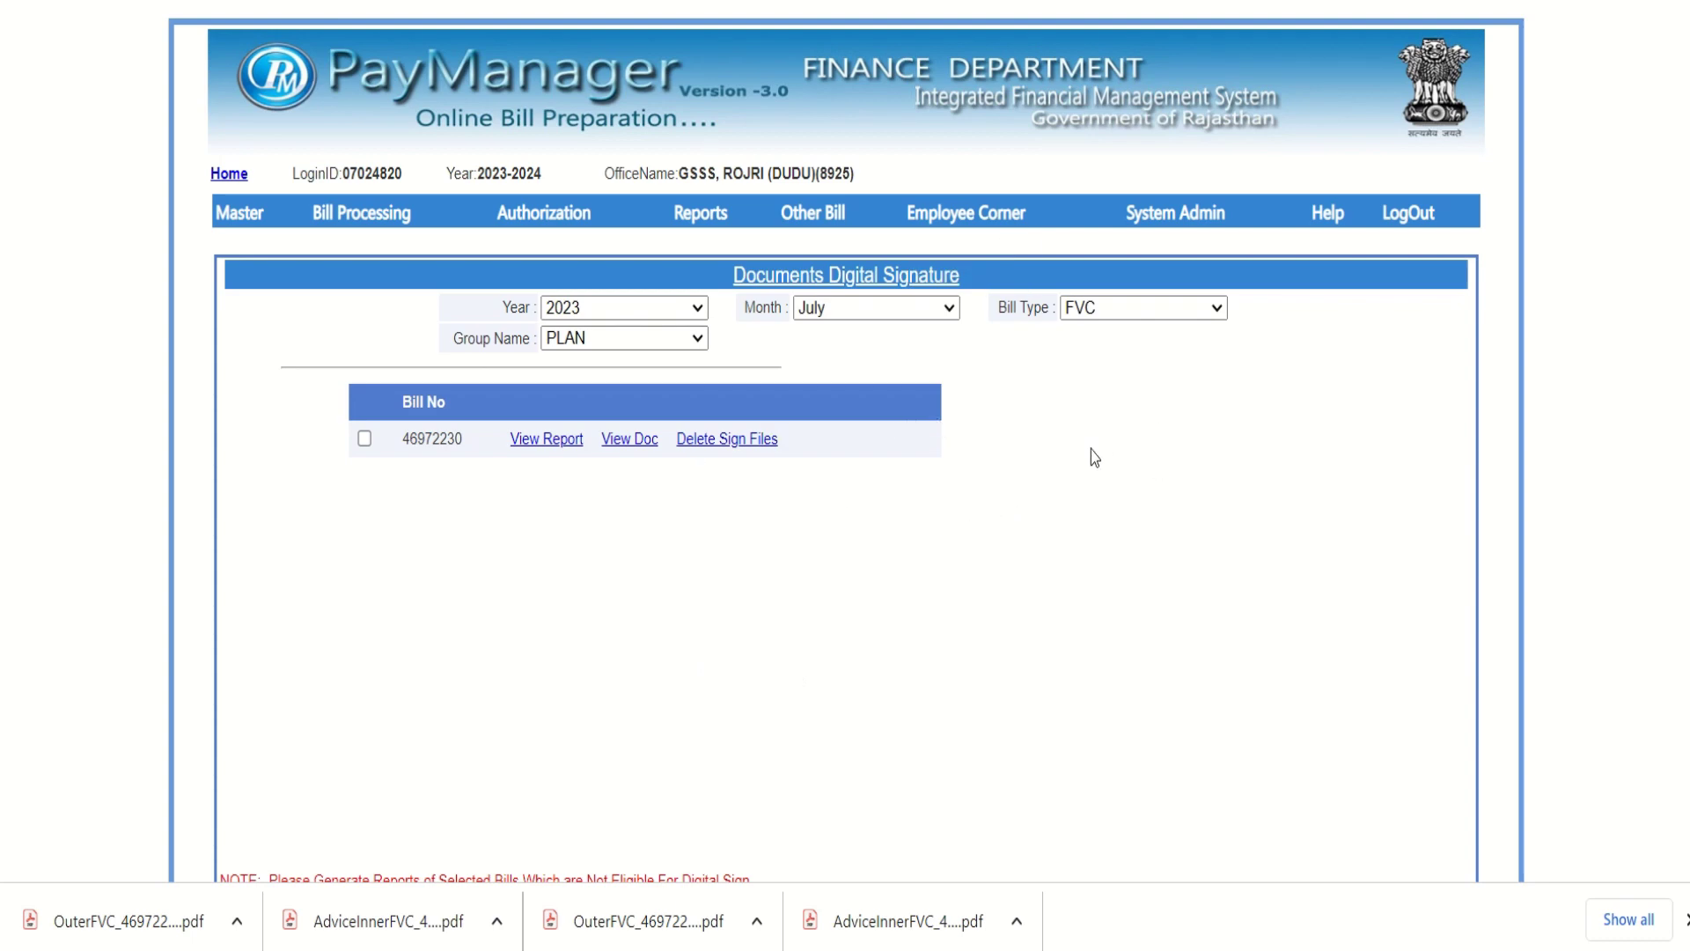
# - Select the listed bill again for digital signing and check its number of unsigned files
pyautogui.moveTo(697, 227)
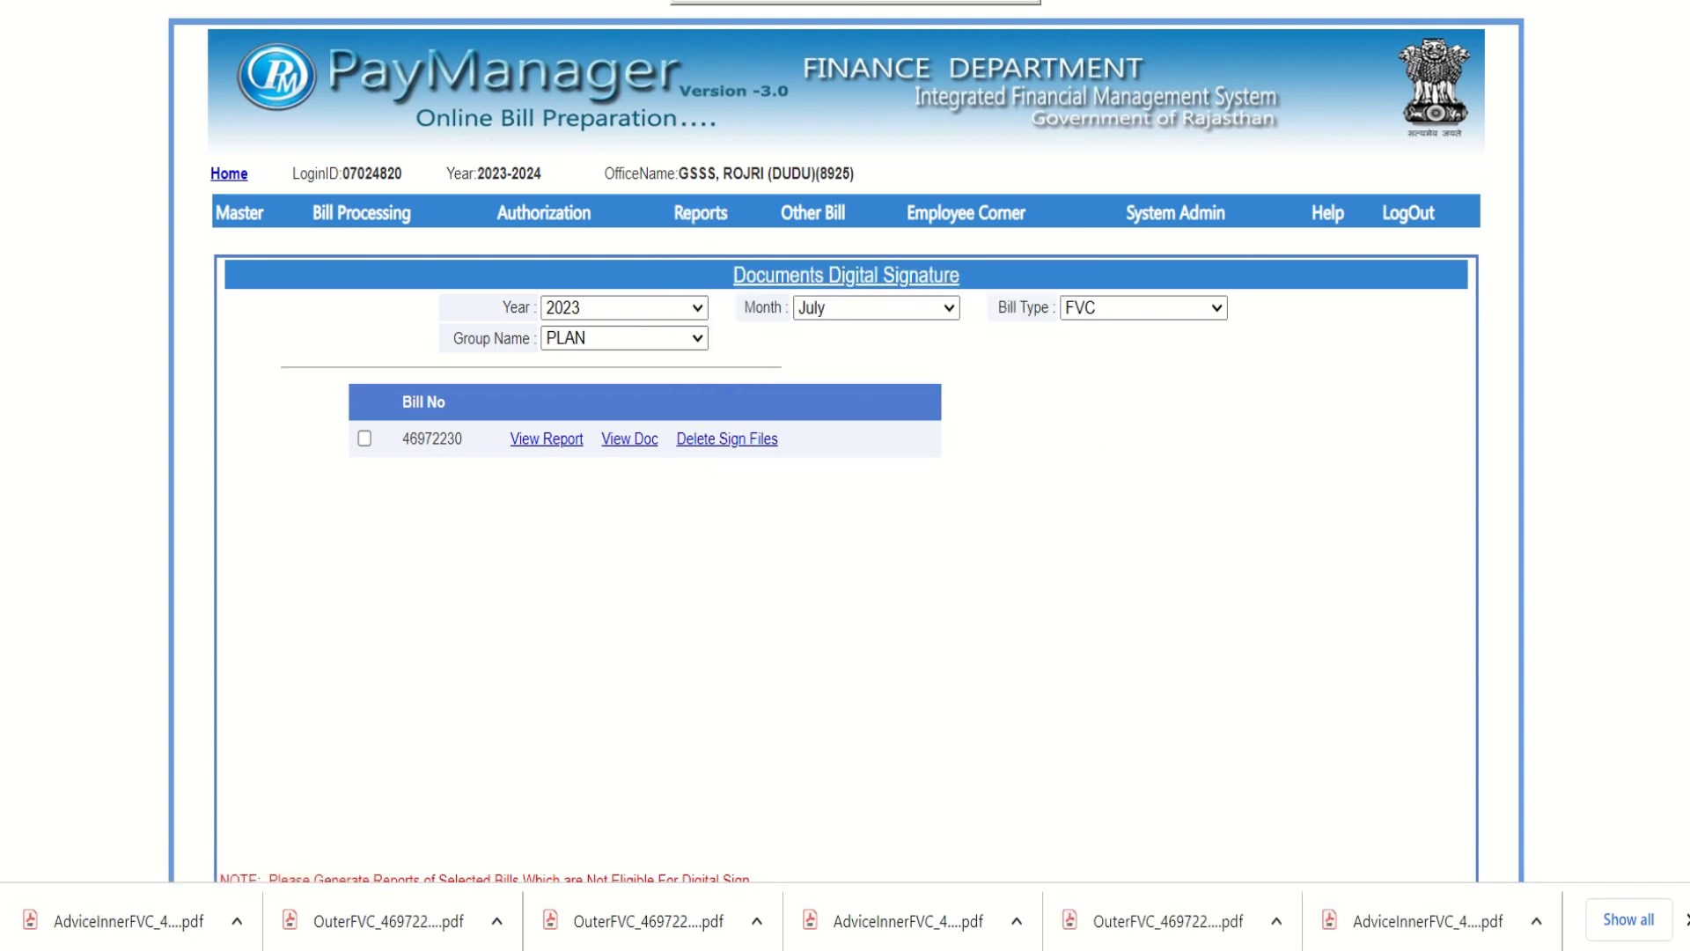
pyautogui.click(364, 438)
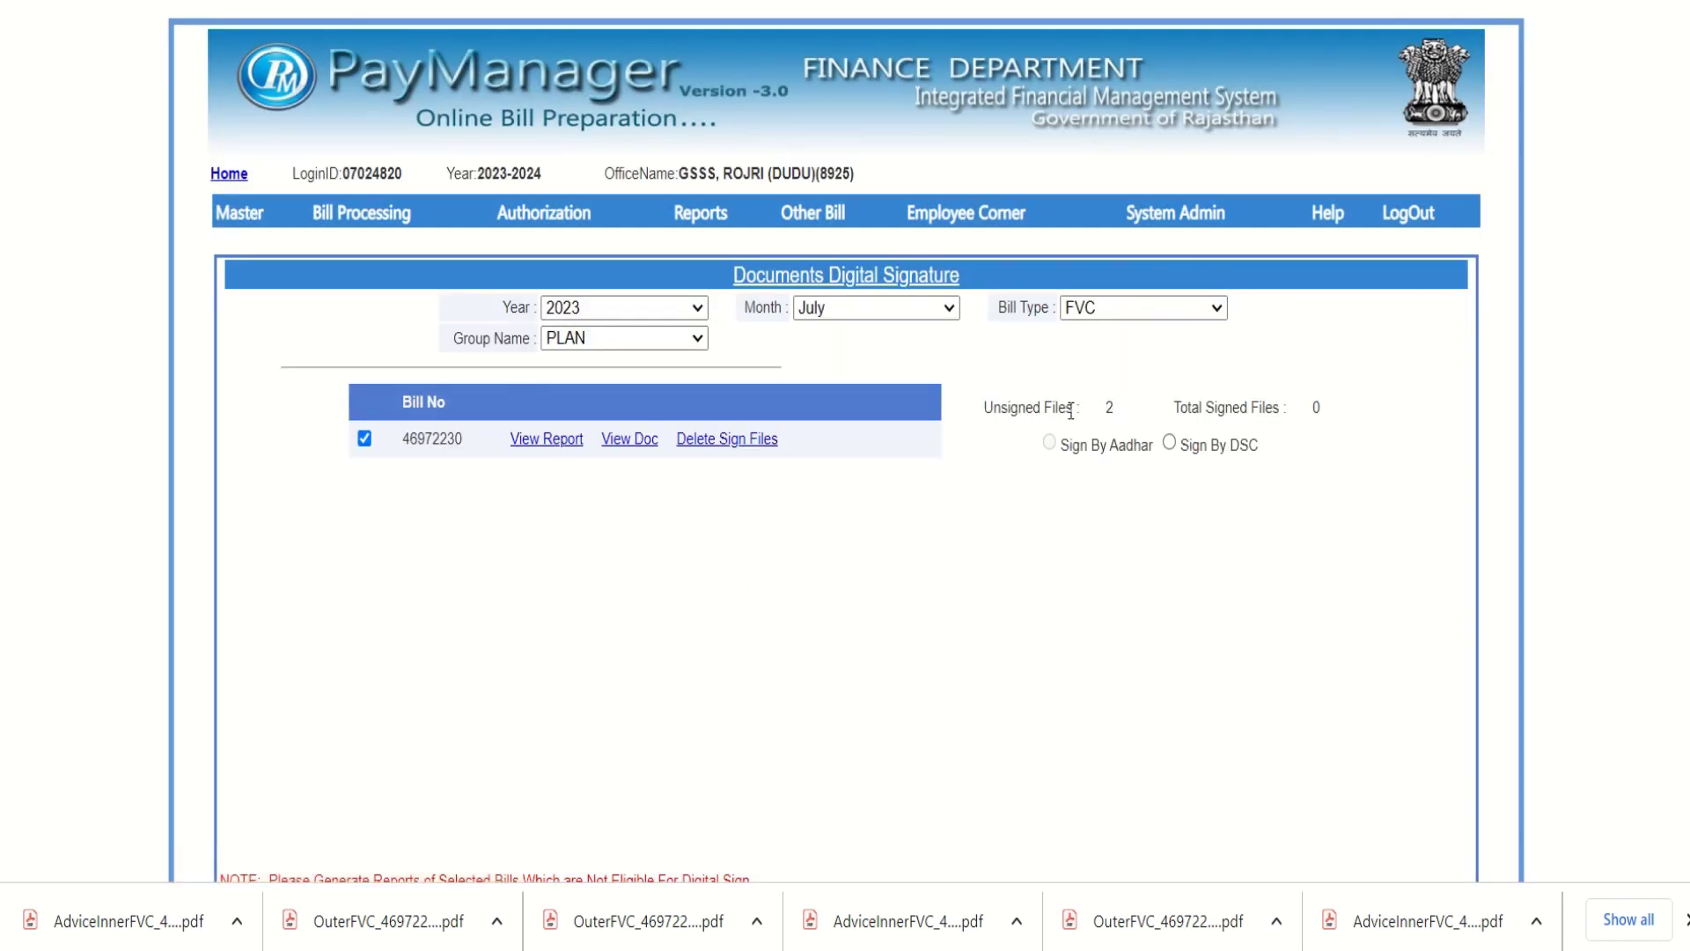
pyautogui.moveTo(1097, 411); pyautogui.dragTo(1129, 417)
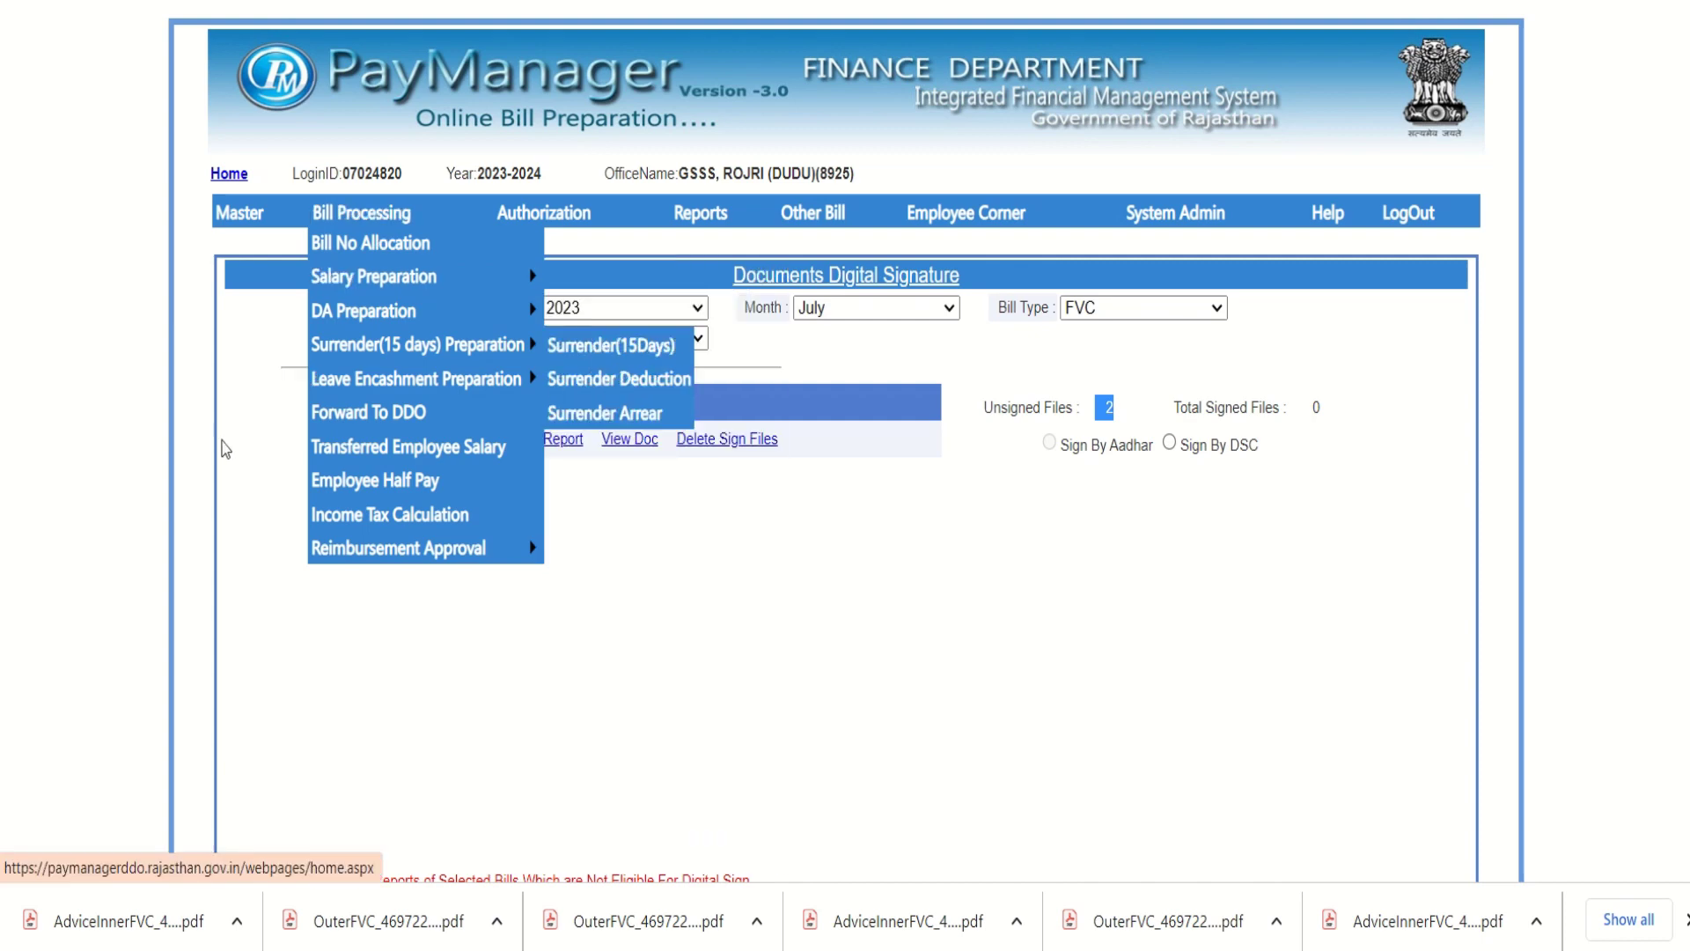
pyautogui.click(534, 590)
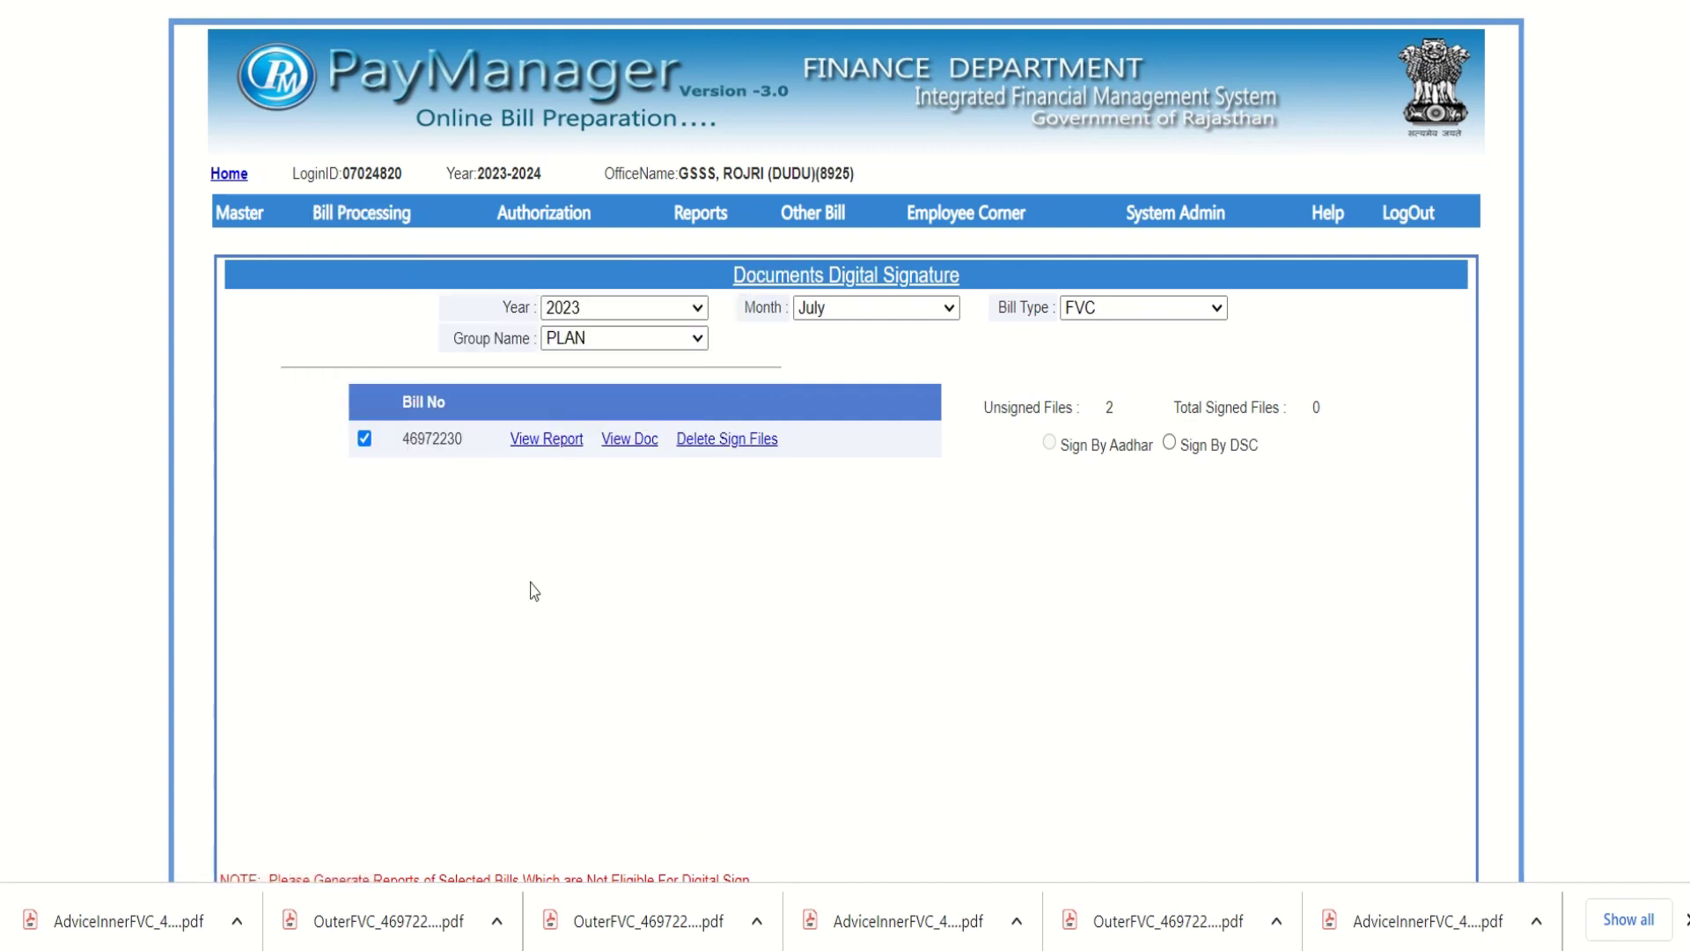